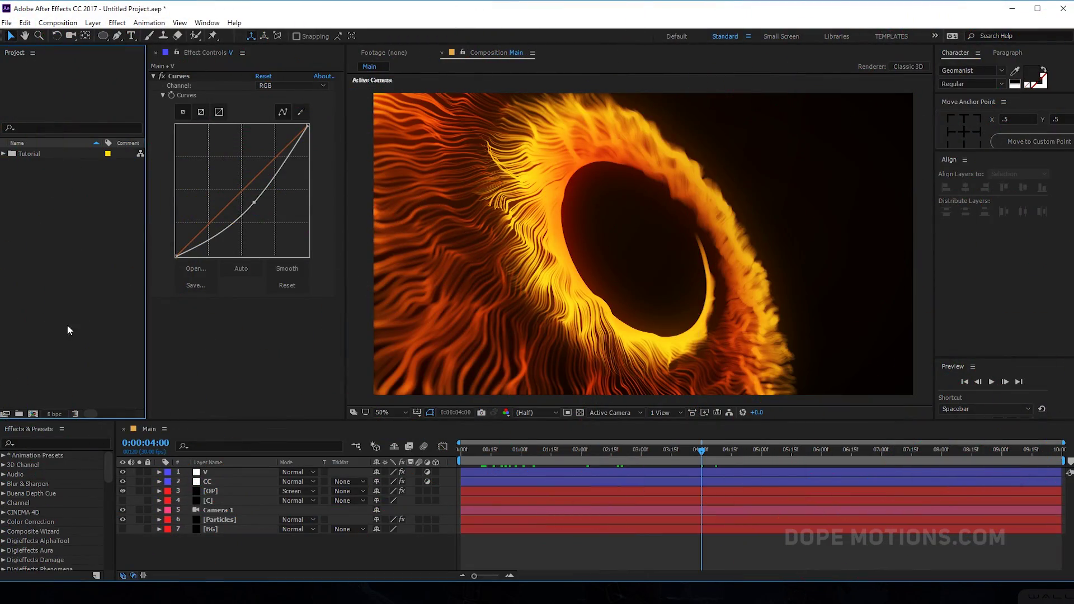
# Step: Create a new 1920 × 1080 composition named Main at 30 fps with a duration of 10 seconds
pyautogui.click(34, 414)
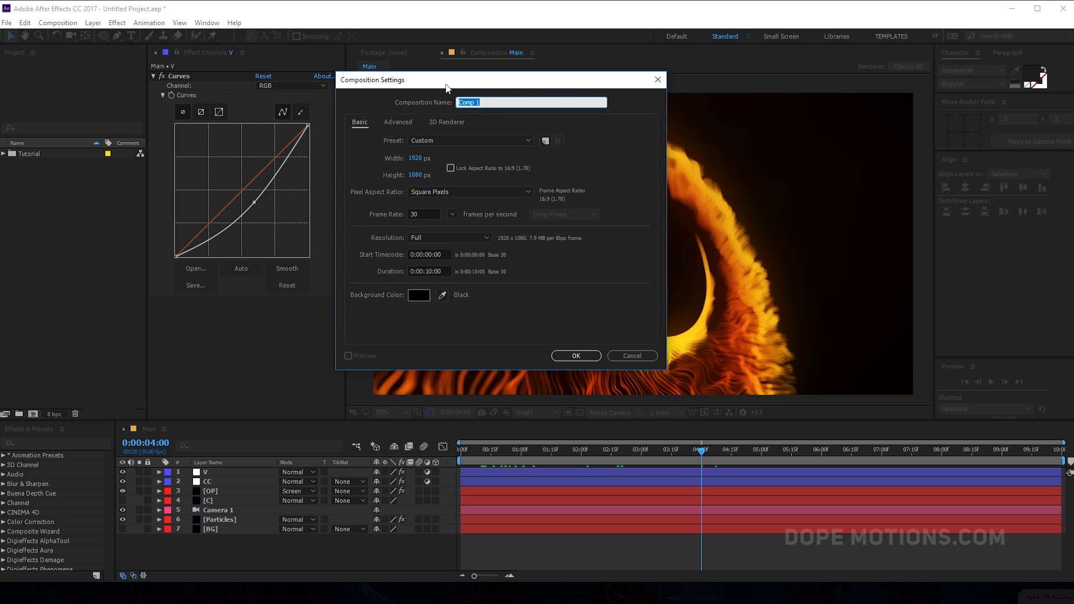
pyautogui.moveTo(448, 88); pyautogui.dragTo(434, 124)
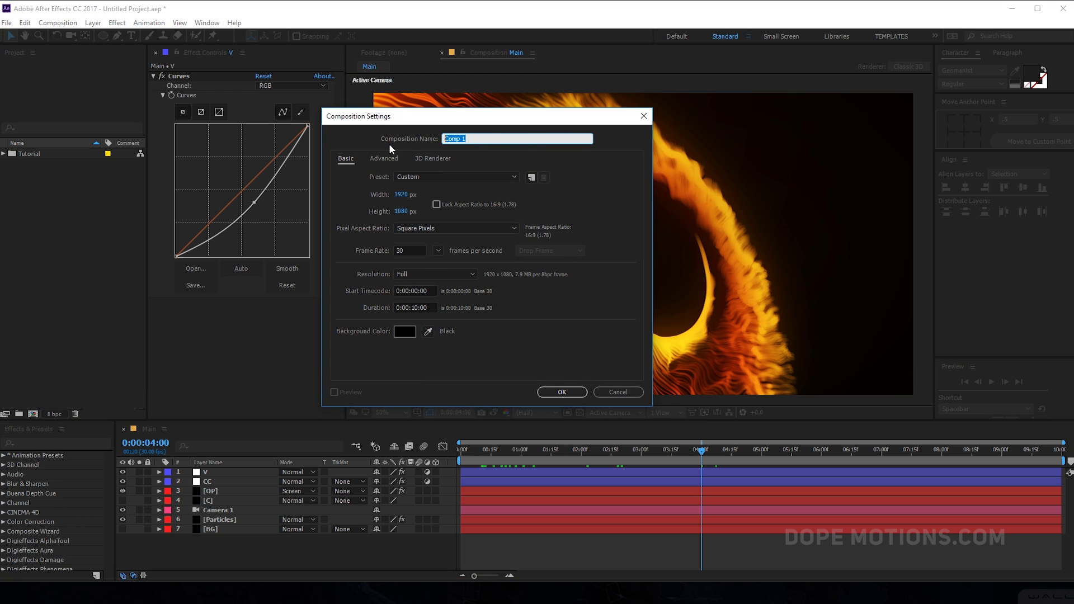
pyautogui.write('Main')
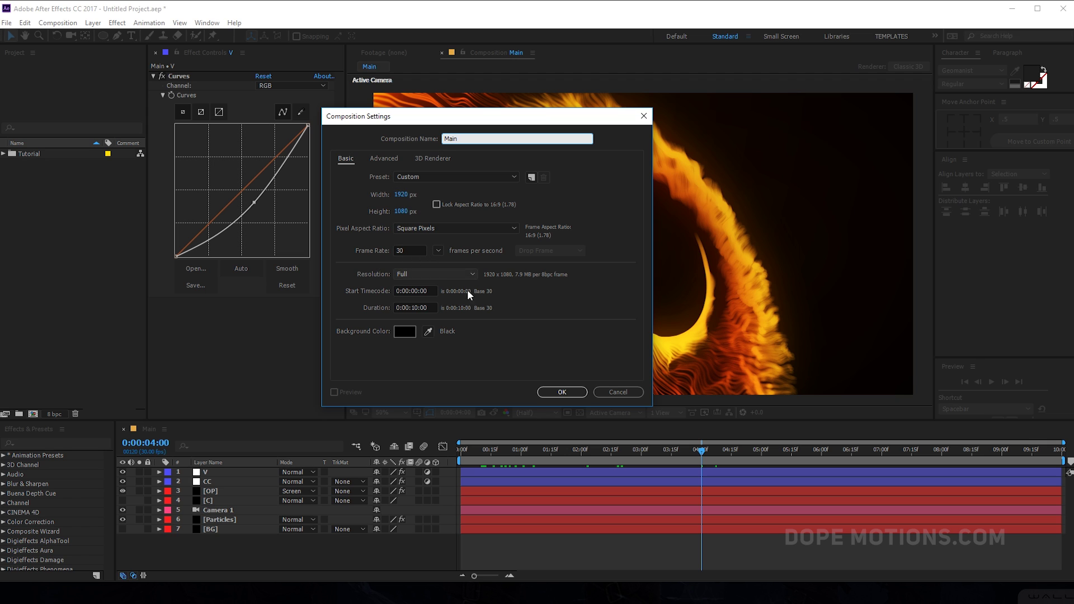
pyautogui.click(558, 392)
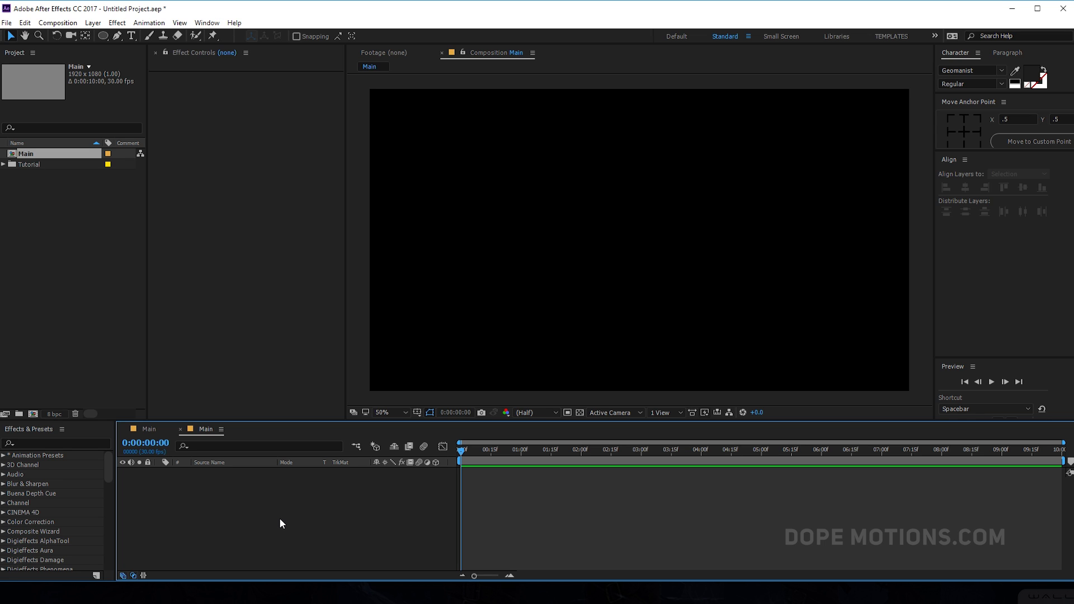
# Step: Add a full-frame black solid named Circle and draw a circular mask centred on it
pyautogui.hotkey('ctrl', 'y')
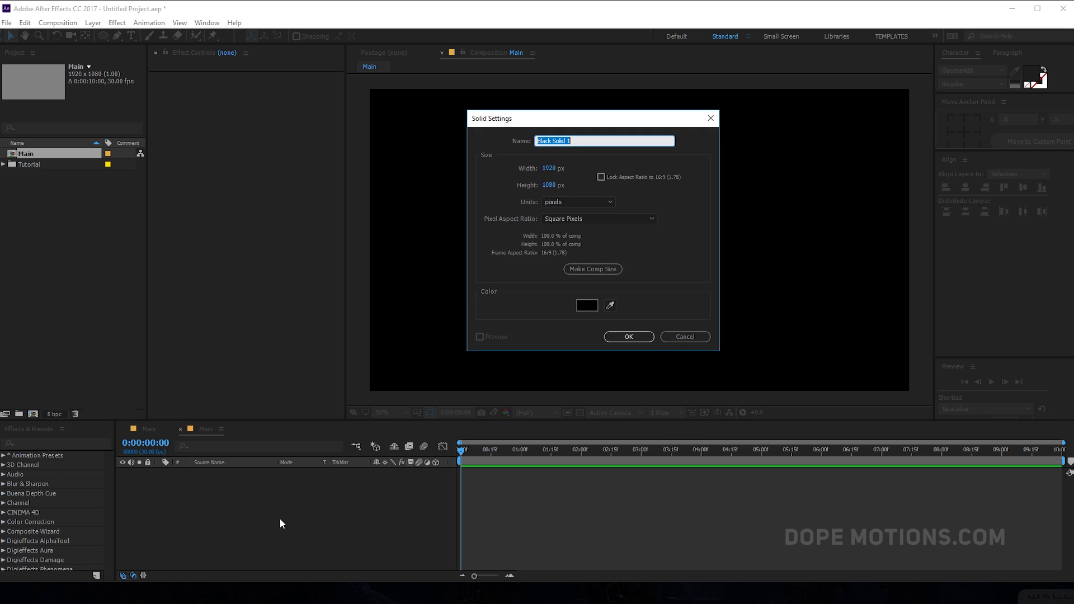
pyautogui.write('Circle')
pyautogui.click(621, 337)
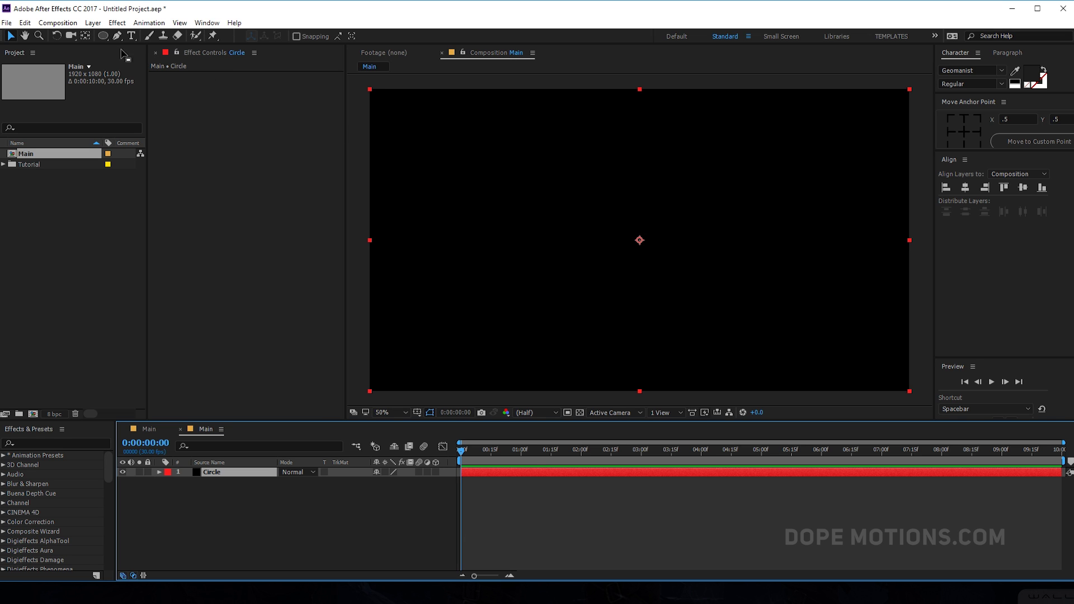
pyautogui.click(102, 37)
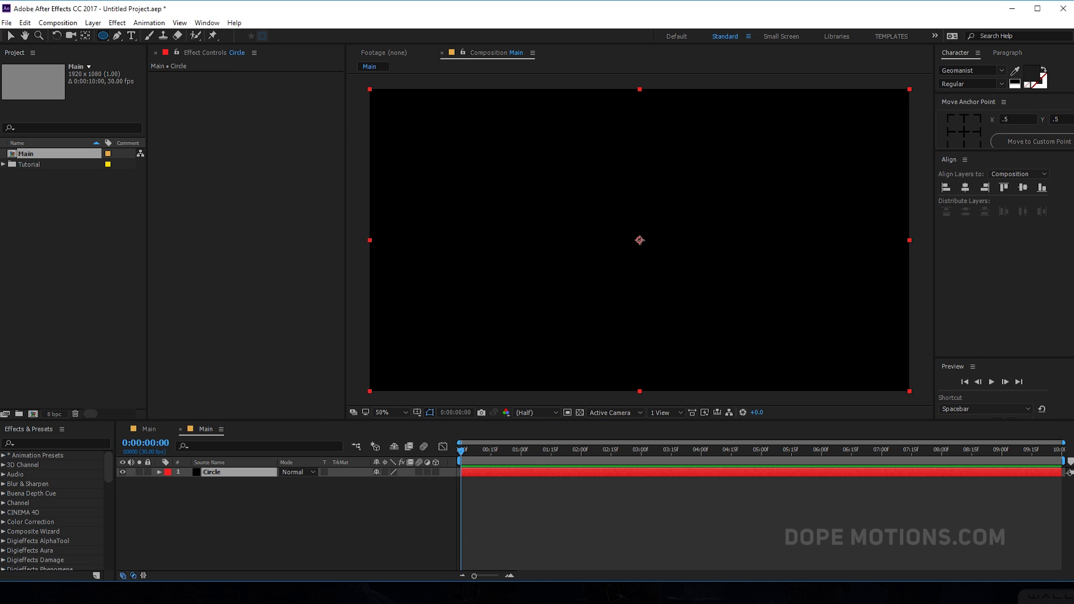
pyautogui.moveTo(640, 240)
pyautogui.mouseDown()
pyautogui.moveTo(693, 303)
pyautogui.moveTo(687, 312)
pyautogui.moveTo(724, 336)
pyautogui.moveTo(710, 331)
pyautogui.mouseUp()
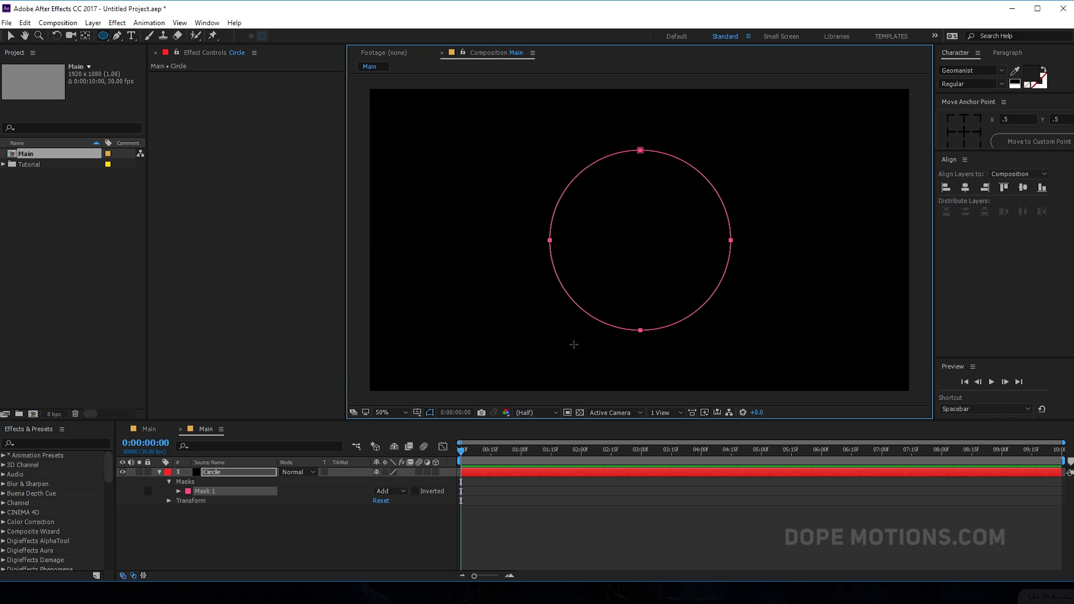
# Step: Copy the mask path of the Circle layer and hide that layer
pyautogui.click(178, 491)
pyautogui.click(223, 501)
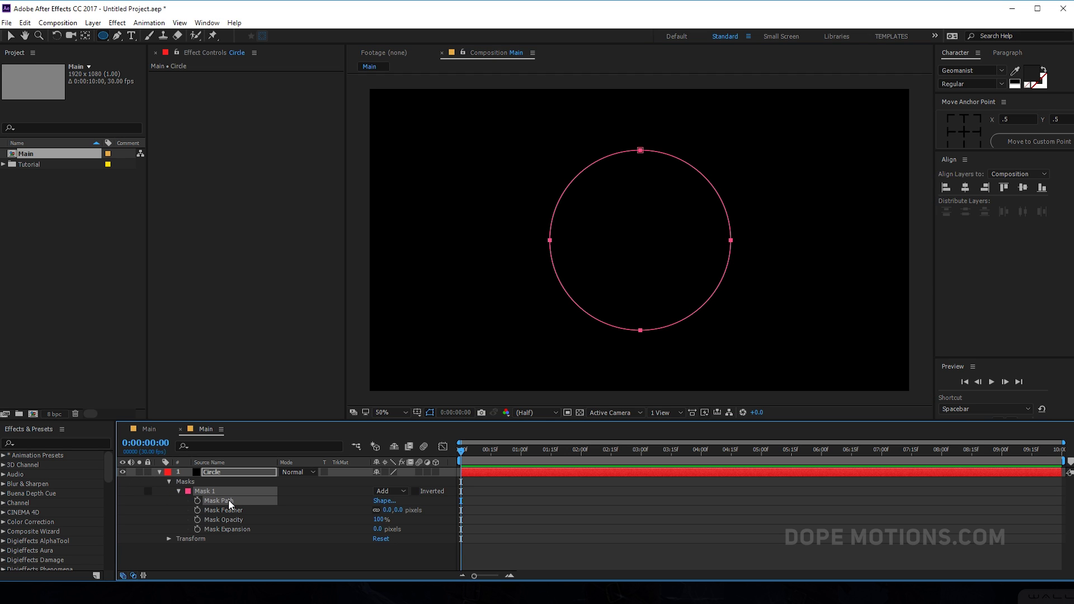
pyautogui.click(160, 473)
pyautogui.click(123, 473)
pyautogui.click(169, 496)
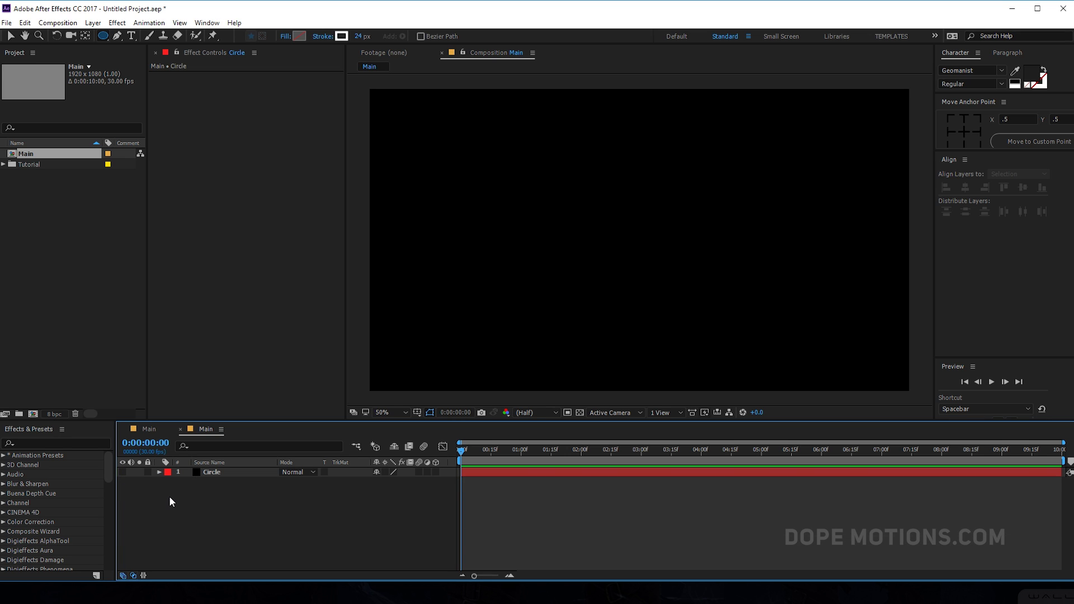
# Step: Add a new comp-sized solid named Particles above the Circle layer
pyautogui.hotkey('ctrl', 'y')
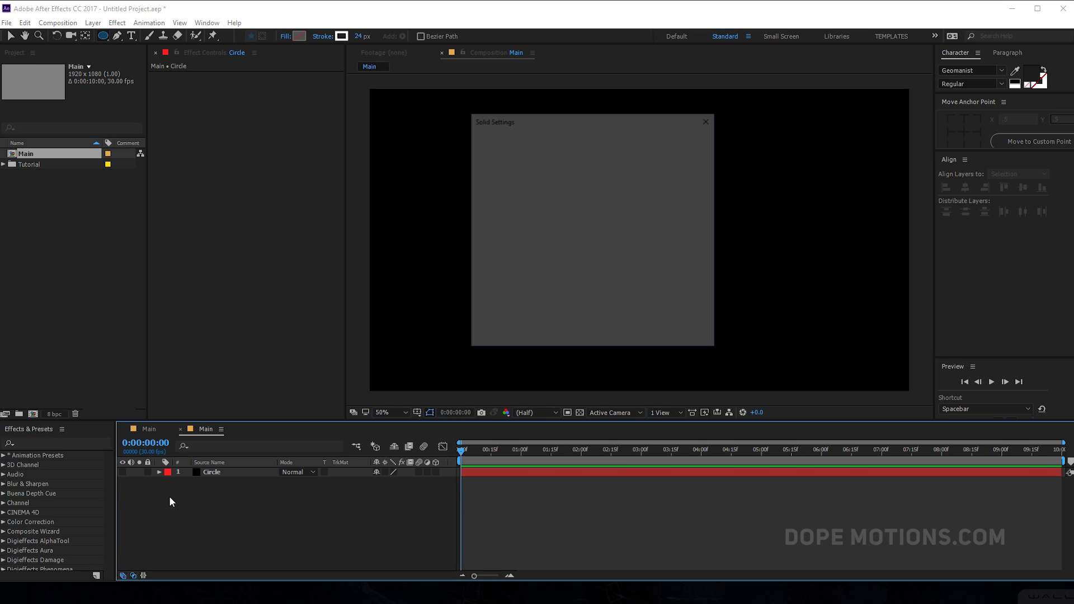
pyautogui.write('Particles')
pyautogui.press('Return')
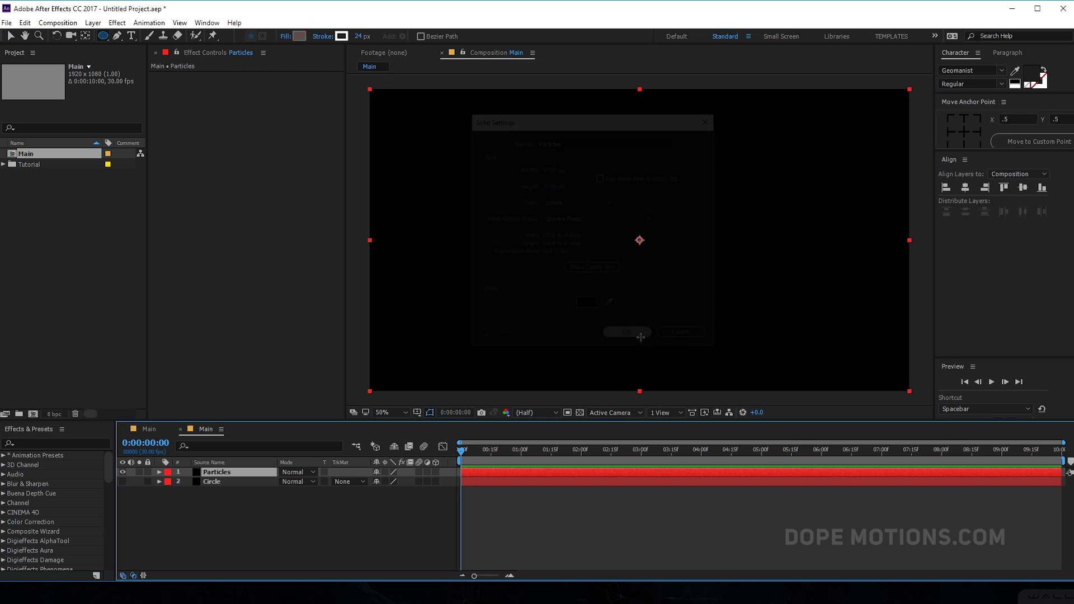
# Step: Apply the Particular effect to the Particles layer and preview the emission up to 0:00:02:03
pyautogui.hotkey('ctrl', 'space')
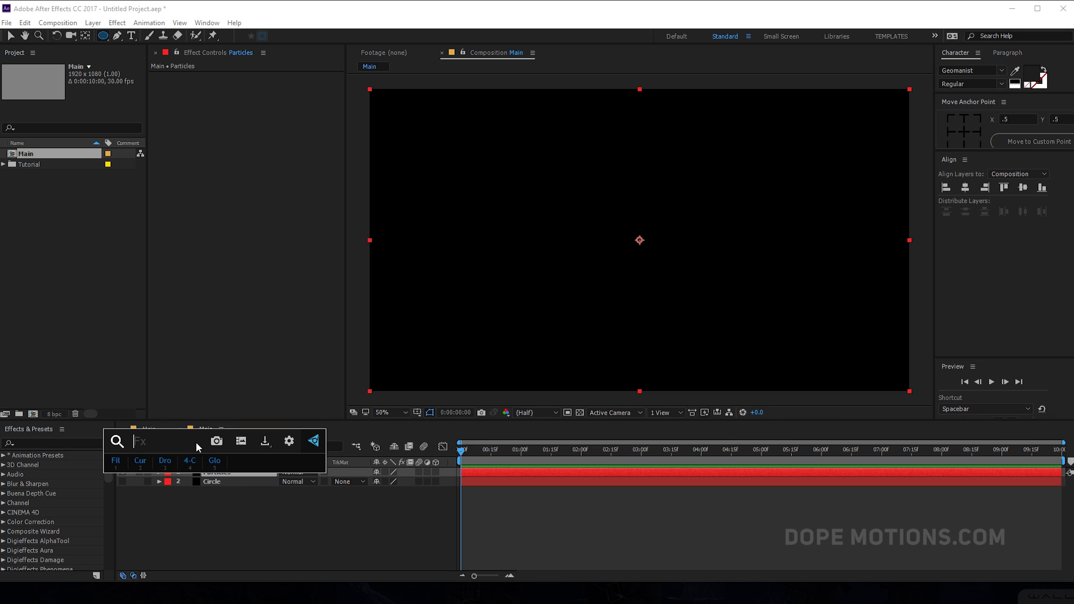
pyautogui.write('part')
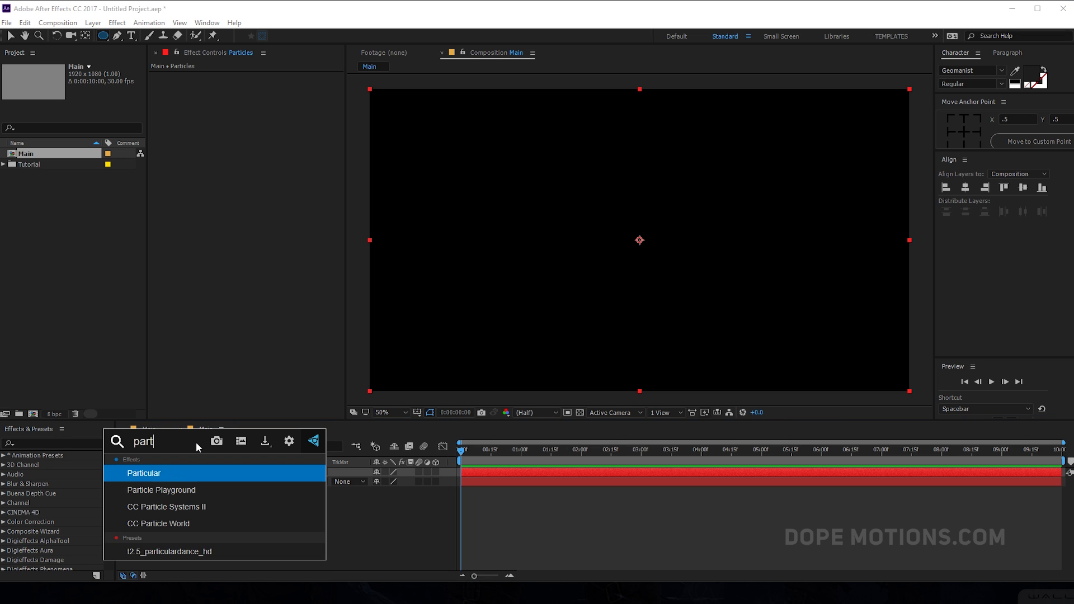
pyautogui.click(181, 475)
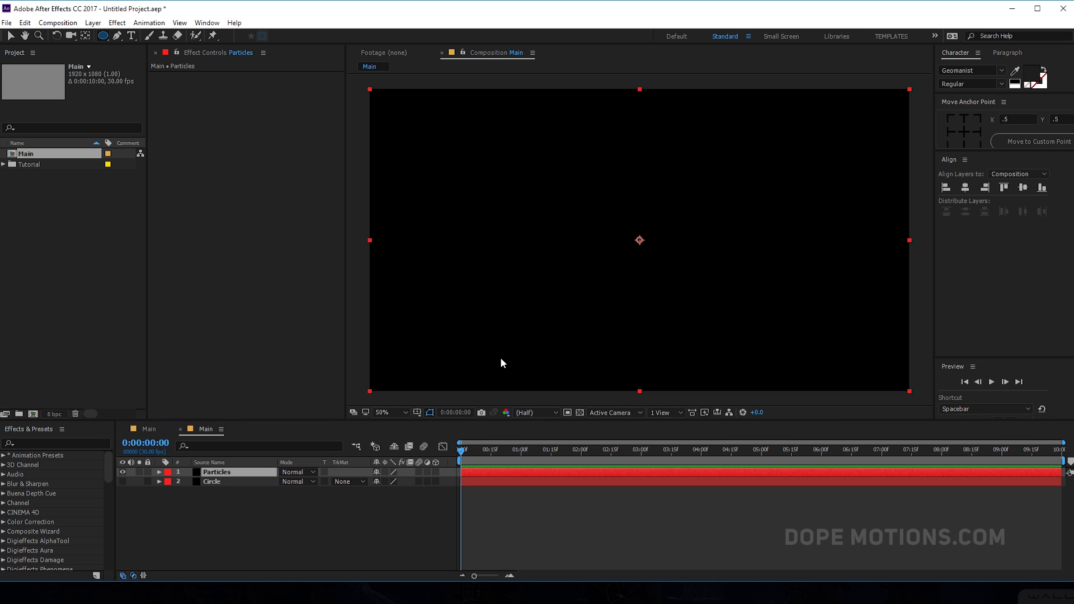
pyautogui.moveTo(481, 450); pyautogui.dragTo(587, 464)
# Step: Add a camera with the 28mm preset to the composition
pyautogui.rightClick(249, 524)
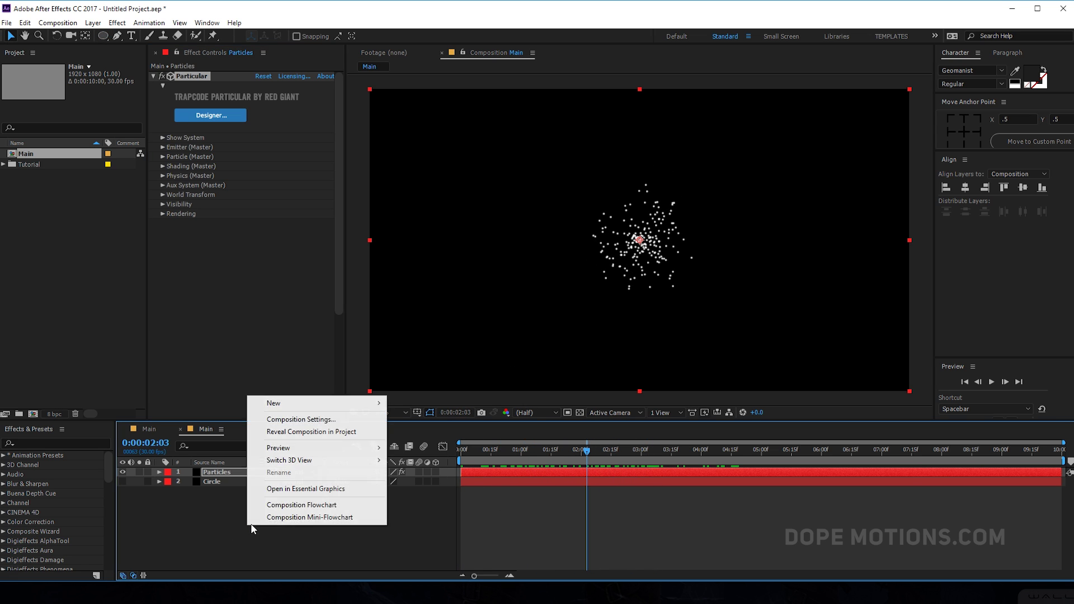
pyautogui.moveTo(347, 403)
pyautogui.click(431, 455)
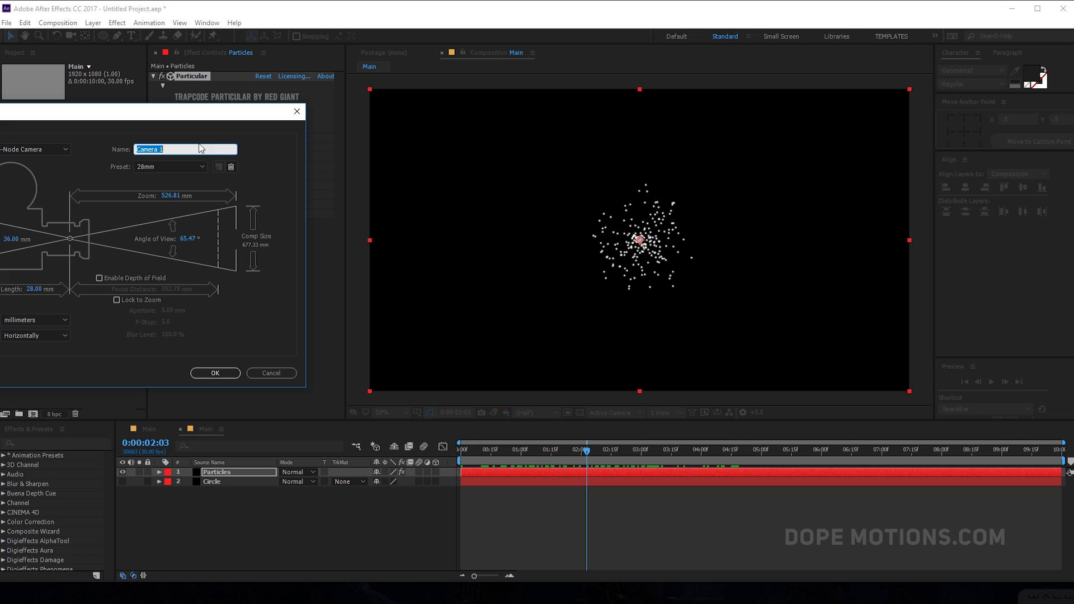
pyautogui.click(214, 373)
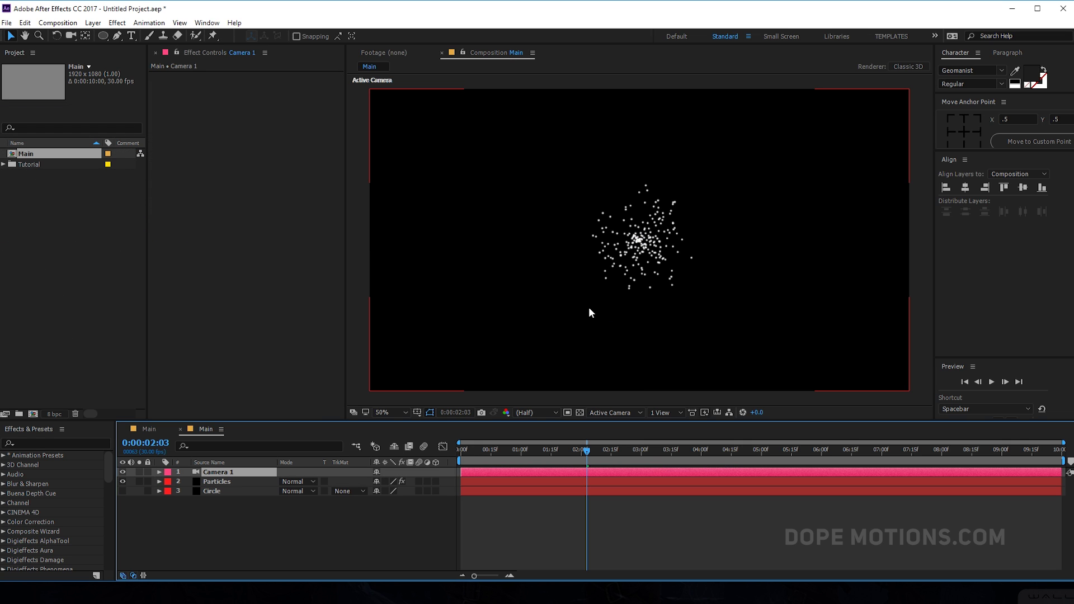
pyautogui.press('c')
pyautogui.moveTo(593, 287); pyautogui.dragTo(649, 314)
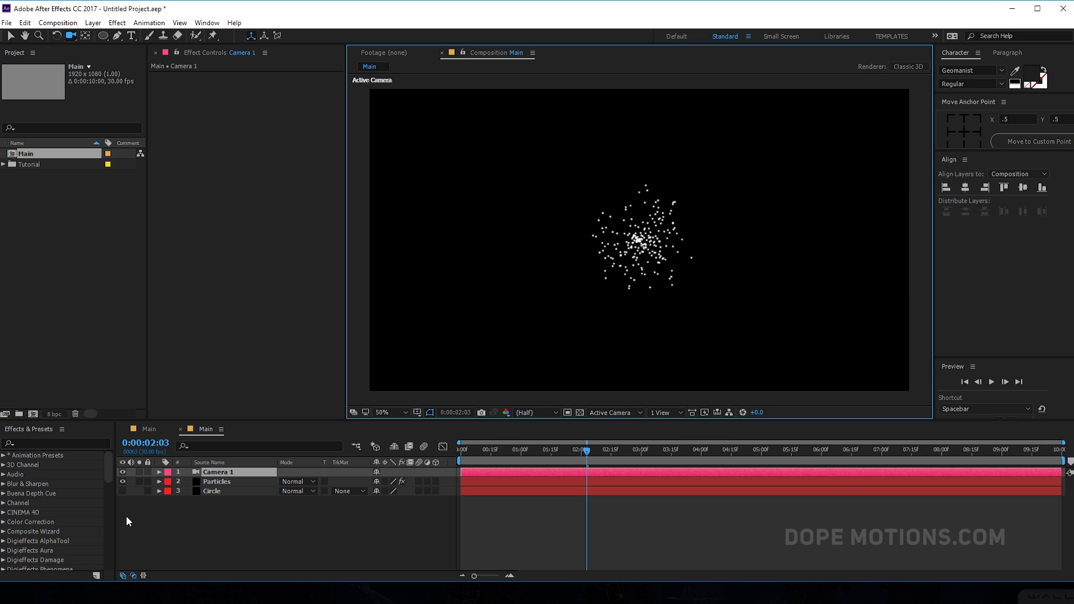
# Step: Enable an expression on Particular's emitter Position and paste the copied mask path there as keyframes starting at 0 seconds
pyautogui.click(216, 482)
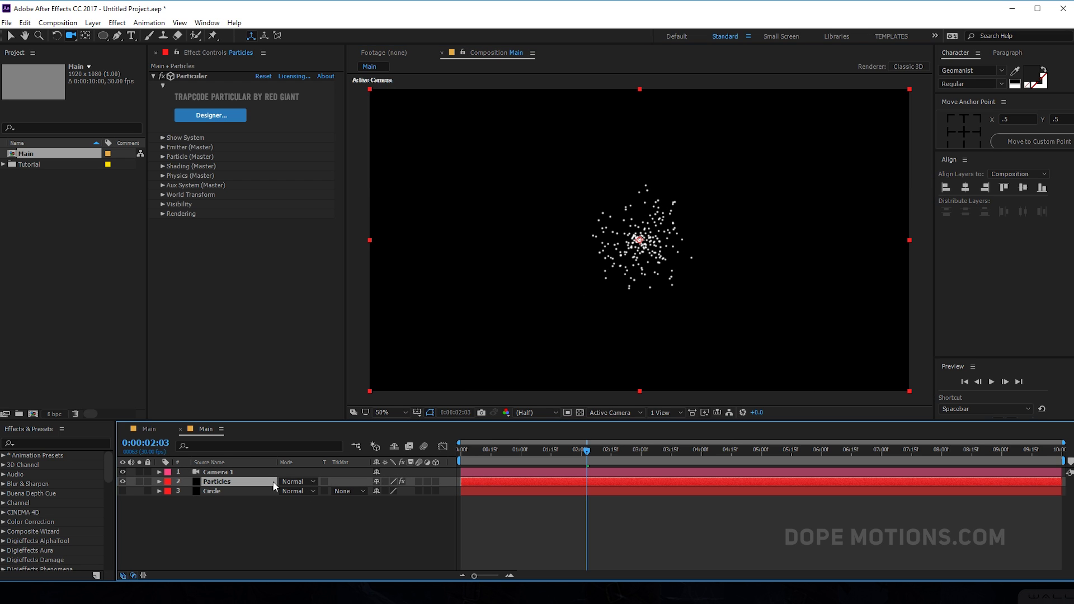
pyautogui.click(162, 146)
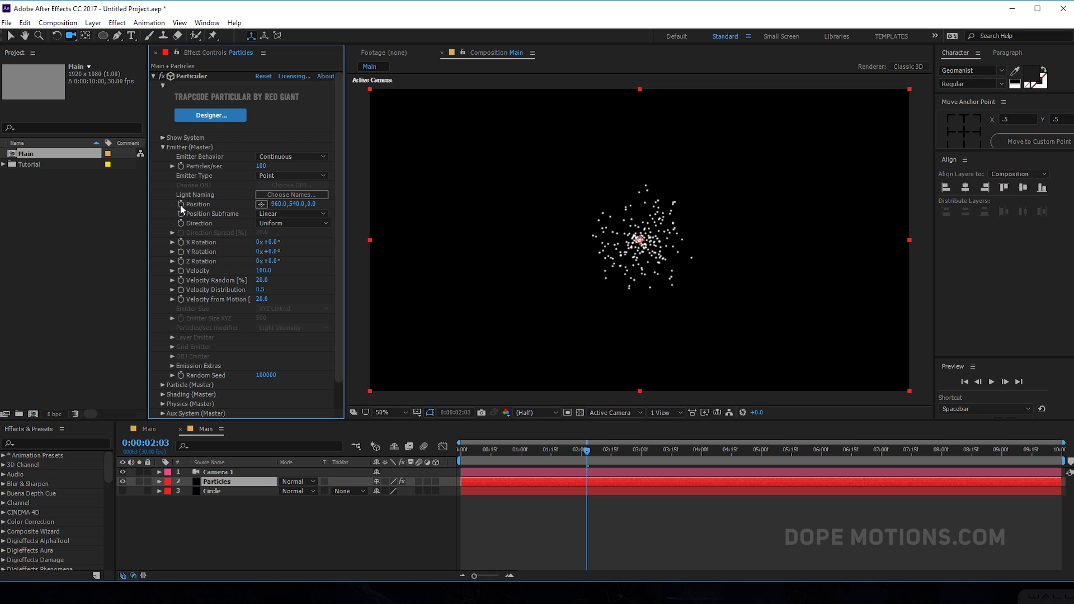
pyautogui.keyDown('alt'); pyautogui.click(180, 205); pyautogui.keyUp('alt')
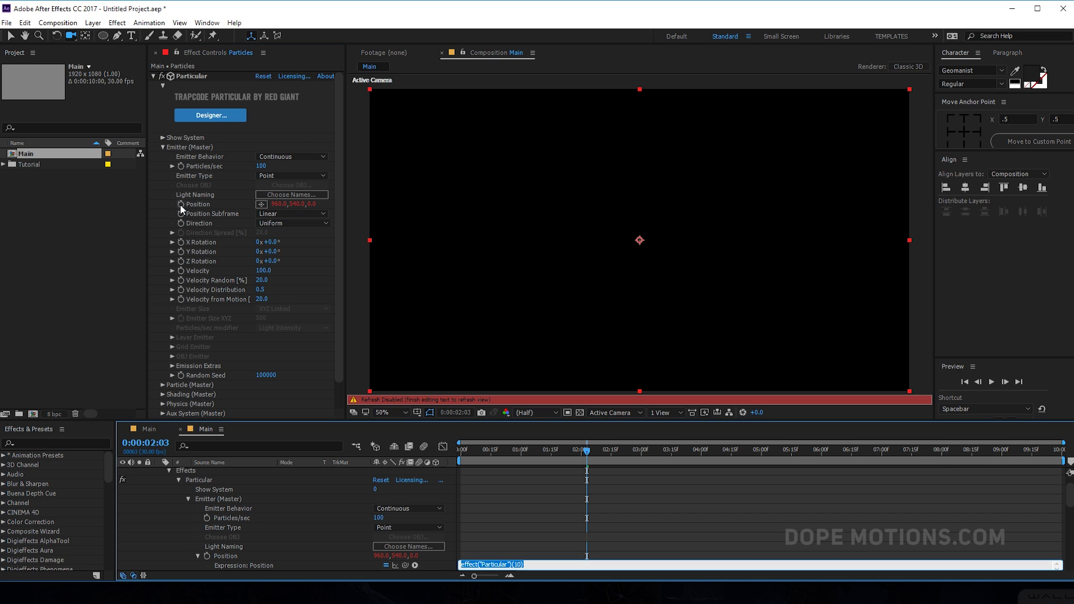
pyautogui.click(225, 556)
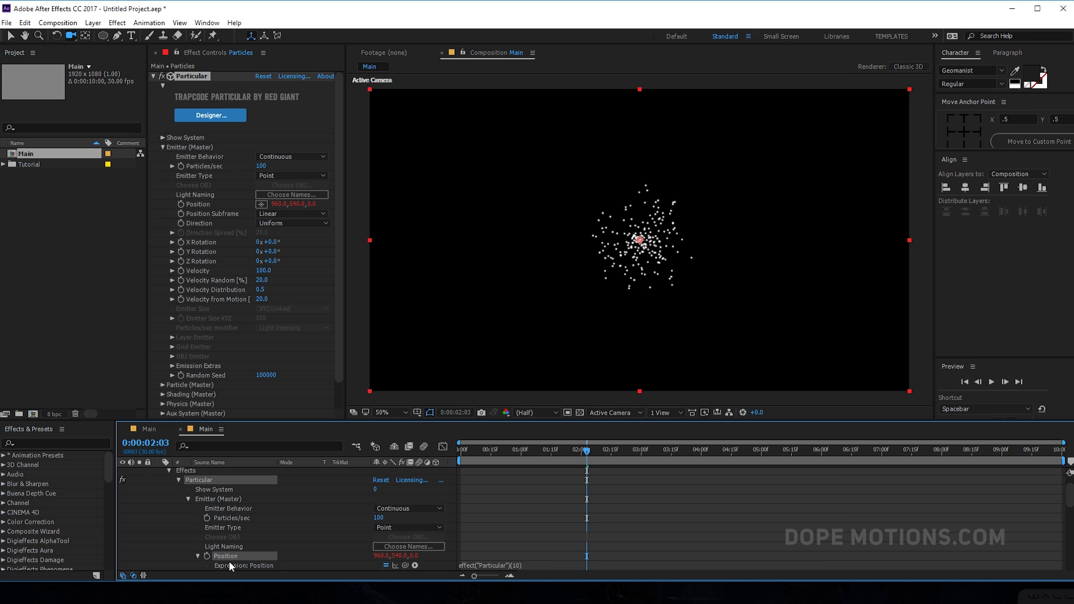
pyautogui.hotkey('ctrl', 'v')
pyautogui.moveTo(587, 556); pyautogui.dragTo(461, 556)
pyautogui.moveTo(467, 466); pyautogui.dragTo(614, 443)
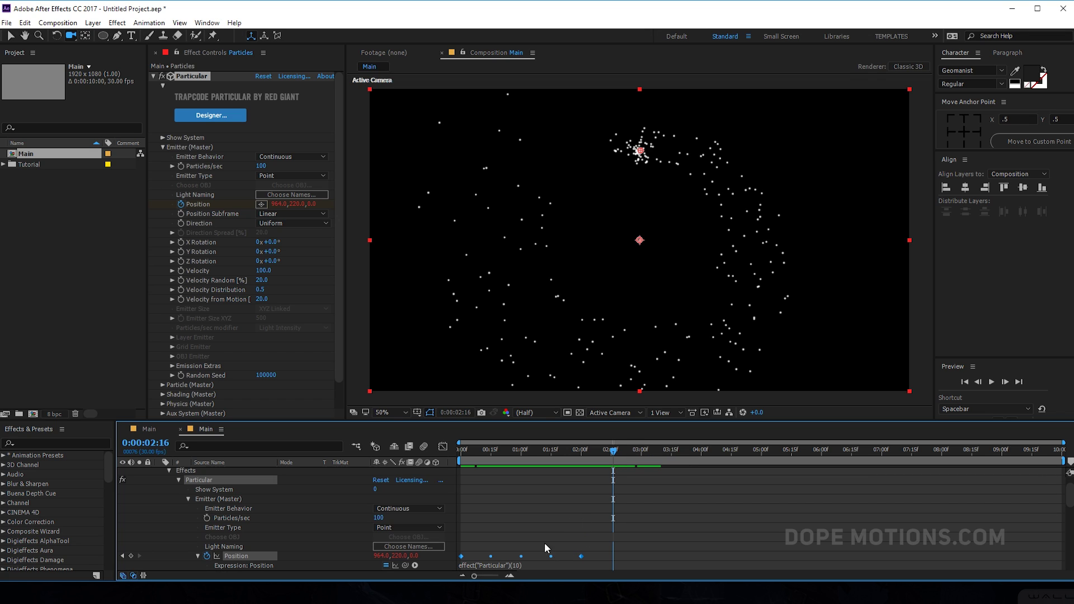
# Step: Set the emitter Position expression to loopOut() and scrub the timeline to check the looping motion
pyautogui.click(512, 566)
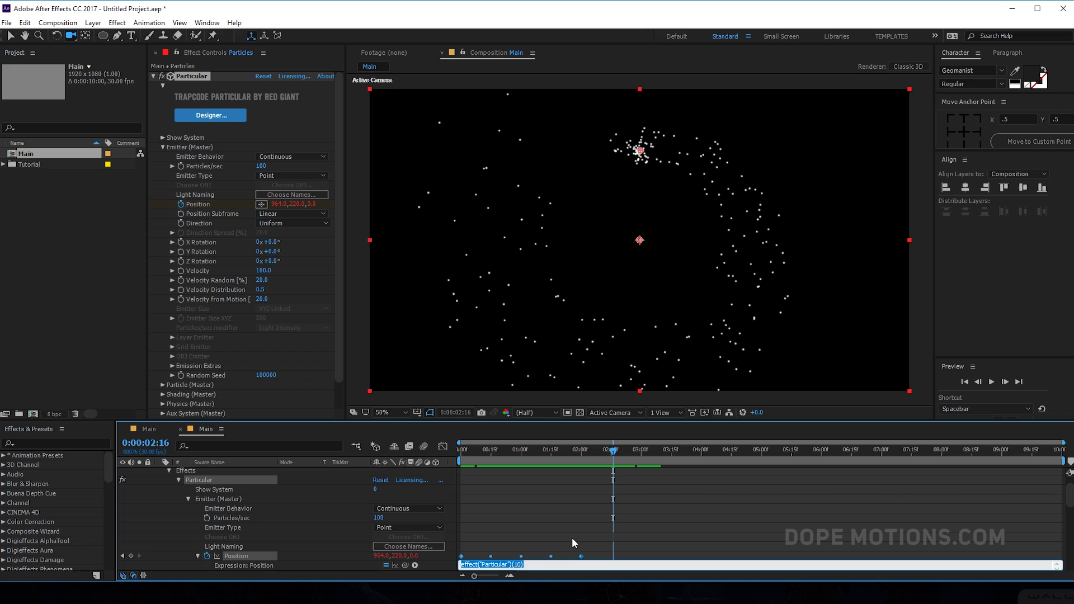
pyautogui.write('loopOut()')
pyautogui.click(558, 532)
pyautogui.moveTo(610, 451); pyautogui.dragTo(579, 506)
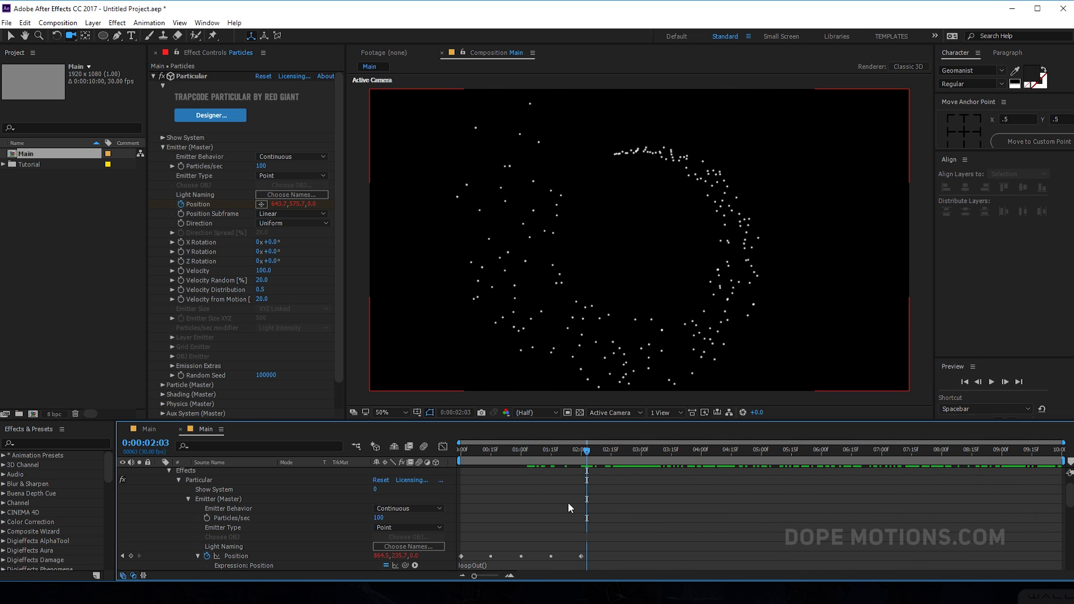
# Step: Collapse the Particles layer's properties and delete the Circle layer
pyautogui.scroll(2, 149, 512)
pyautogui.click(159, 482)
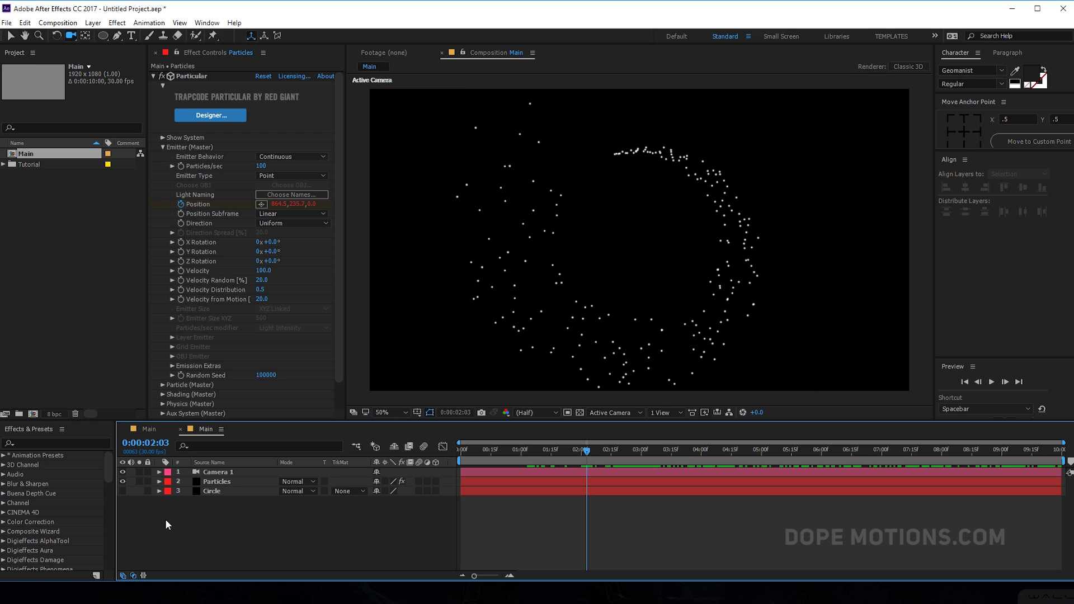
pyautogui.click(207, 491)
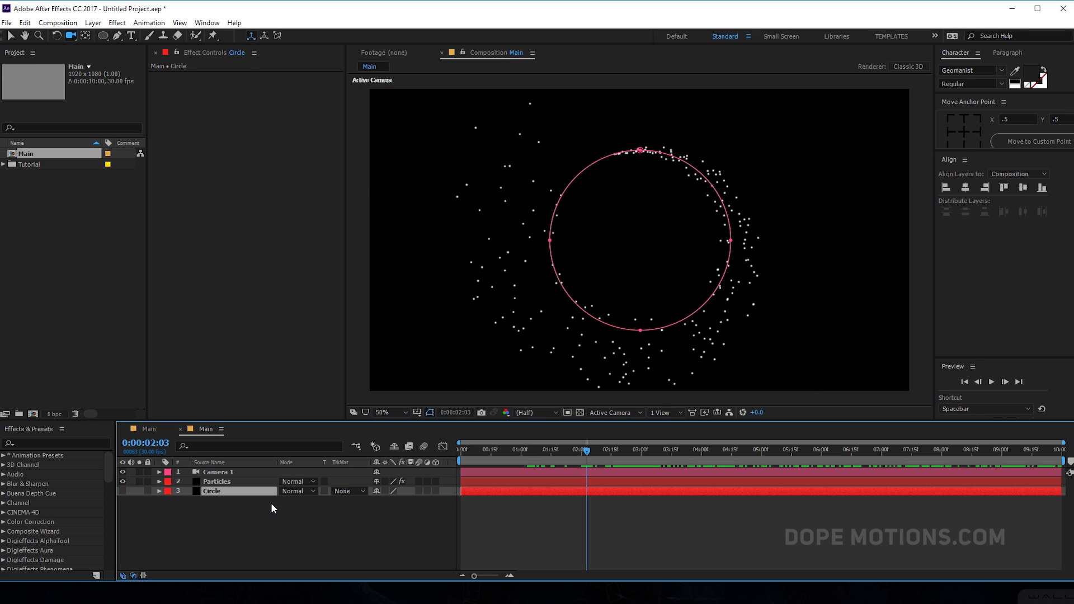
pyautogui.press('Delete')
# Step: Set the main particles' Sphere Feather to 0 and reduce their Size until they disappear
pyautogui.click(231, 481)
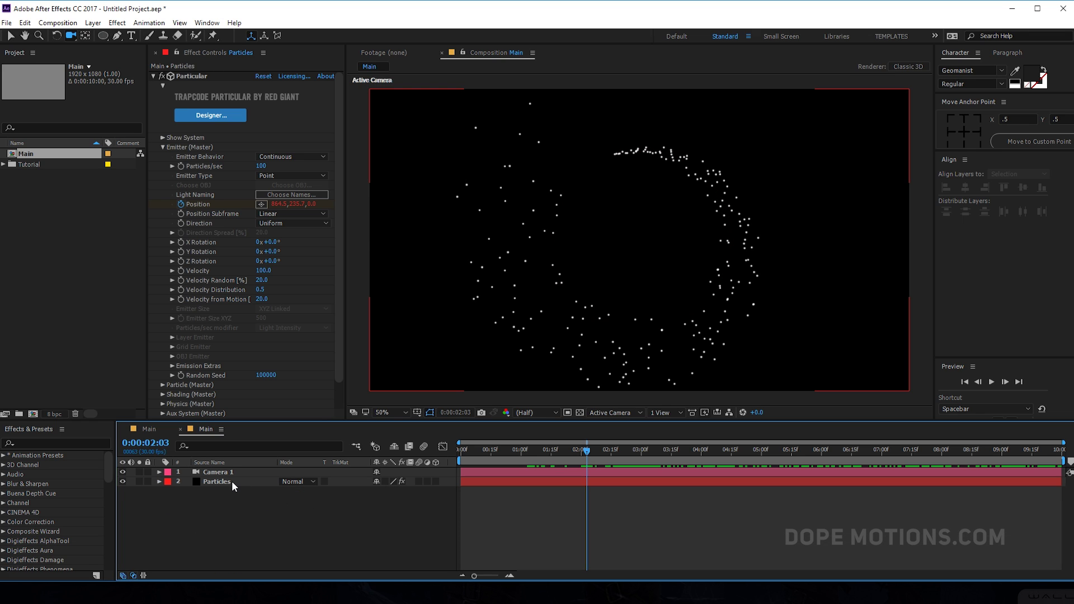
pyautogui.click(160, 146)
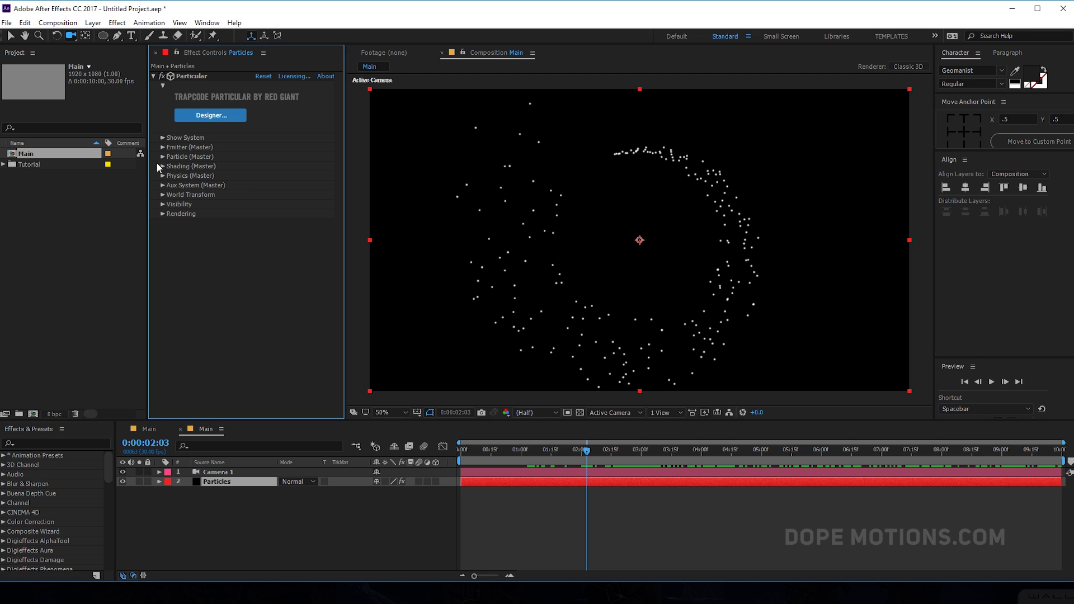
pyautogui.click(163, 156)
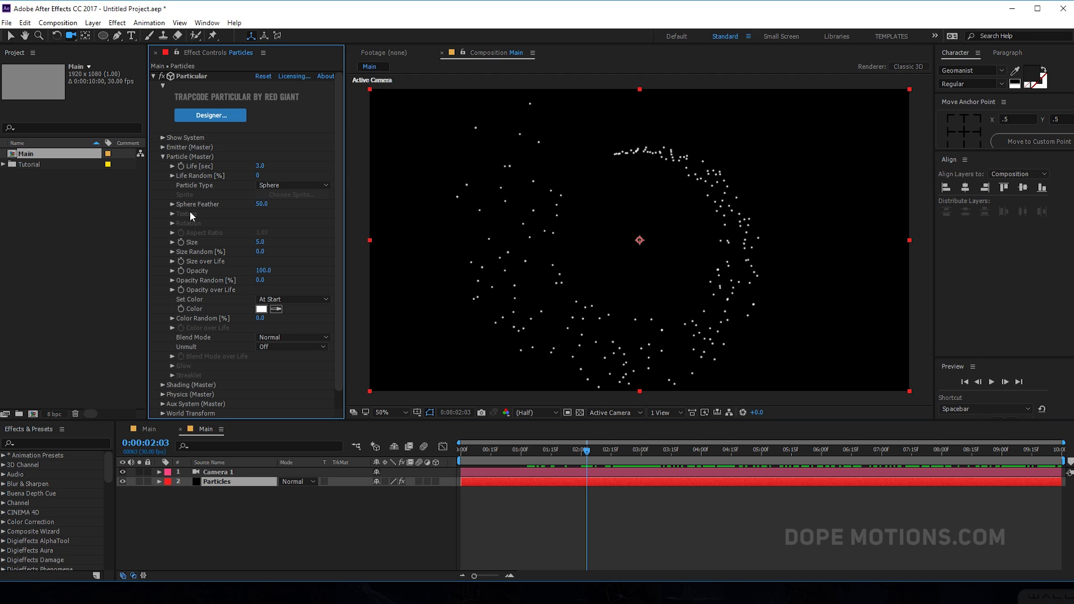
pyautogui.click(154, 208)
pyautogui.moveTo(125, 209); pyautogui.dragTo(133, 247)
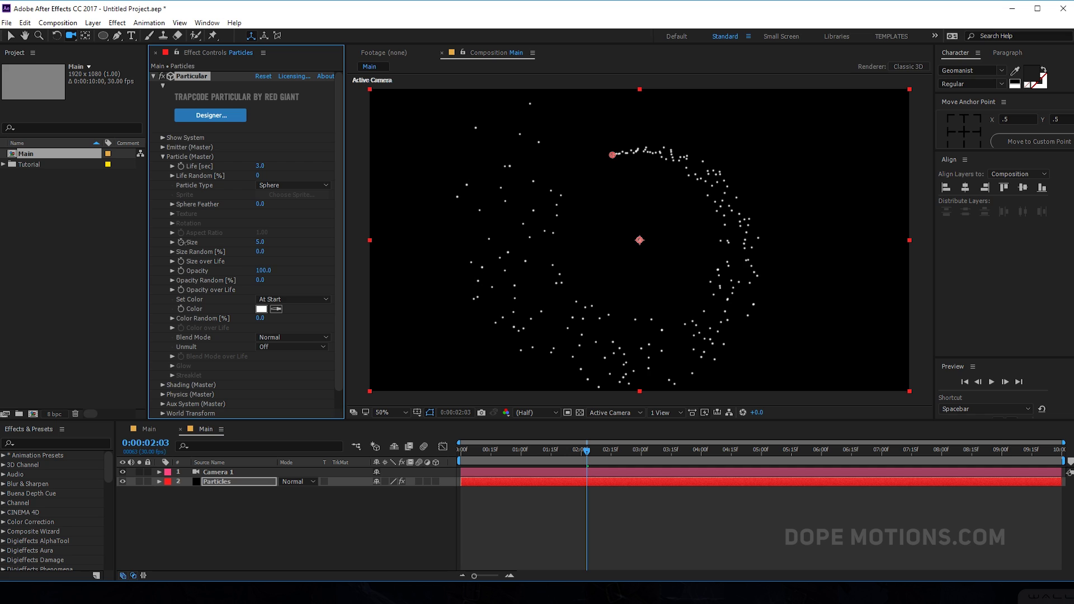
pyautogui.click(162, 158)
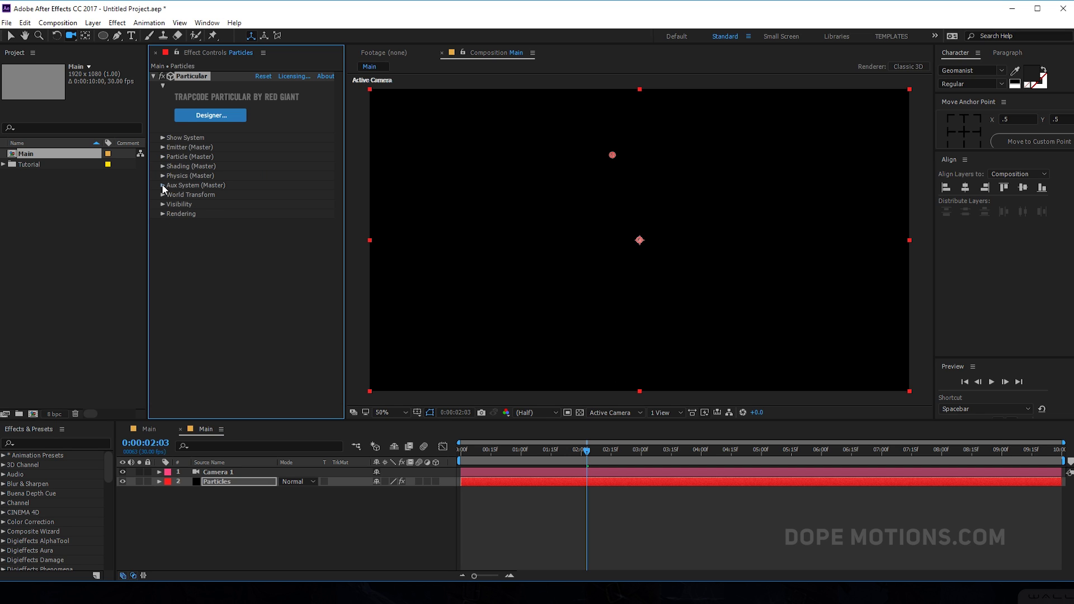
# Step: Set Emit in Particular's Aux System to Continuously and preview the trails up to 0:00:02:17
pyautogui.click(162, 184)
pyautogui.scroll(-1, 163, 184)
pyautogui.click(293, 166)
pyautogui.click(292, 203)
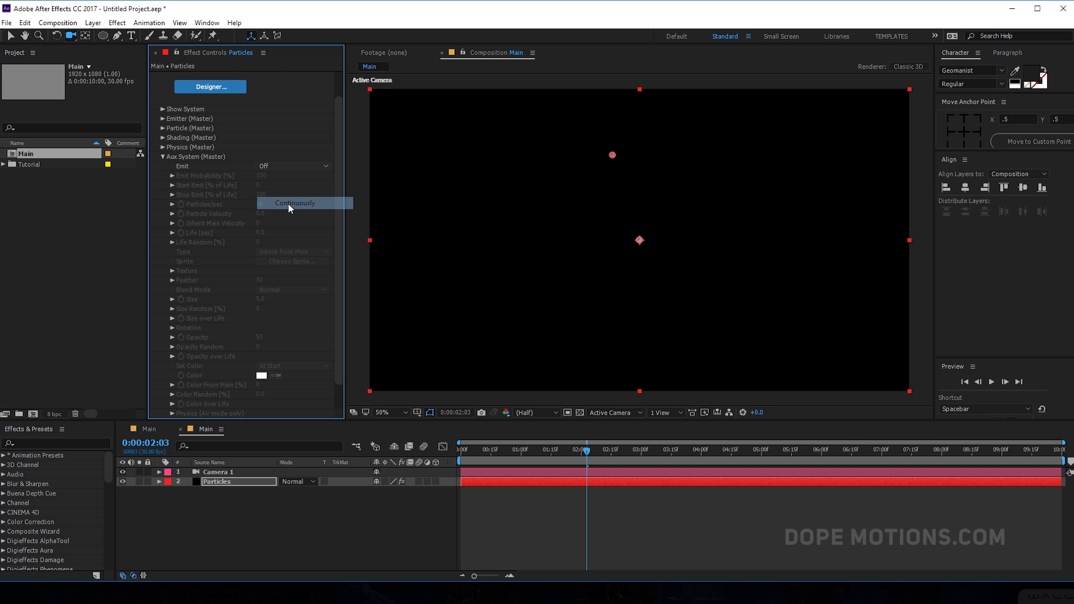
pyautogui.moveTo(477, 448); pyautogui.dragTo(615, 456)
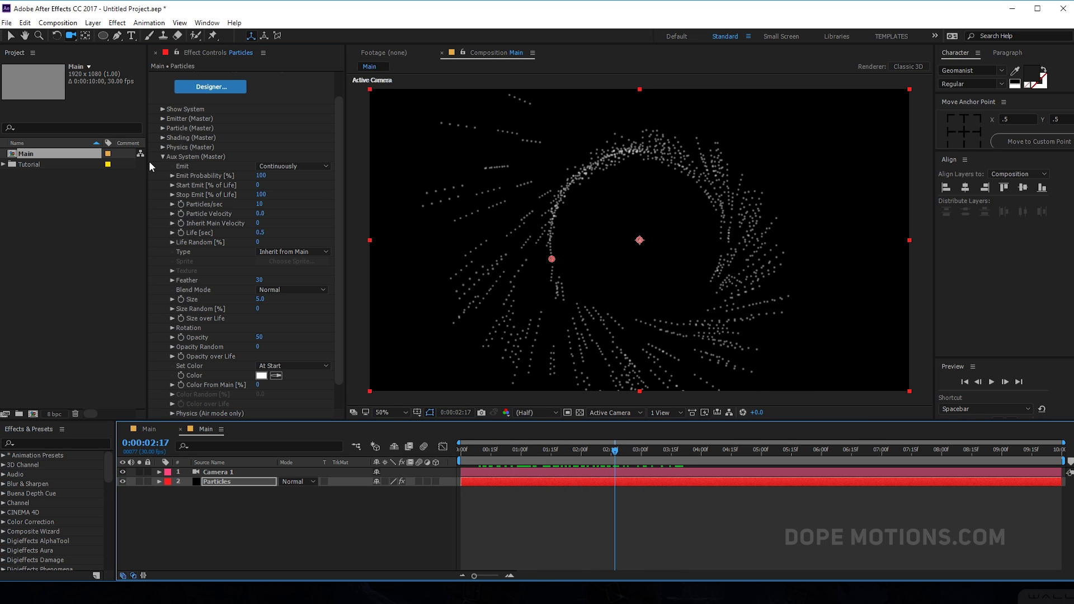
# Step: Set the master emitter's Particles/sec to 300 and preview the denser trails up to 0:00:02:13
pyautogui.click(164, 118)
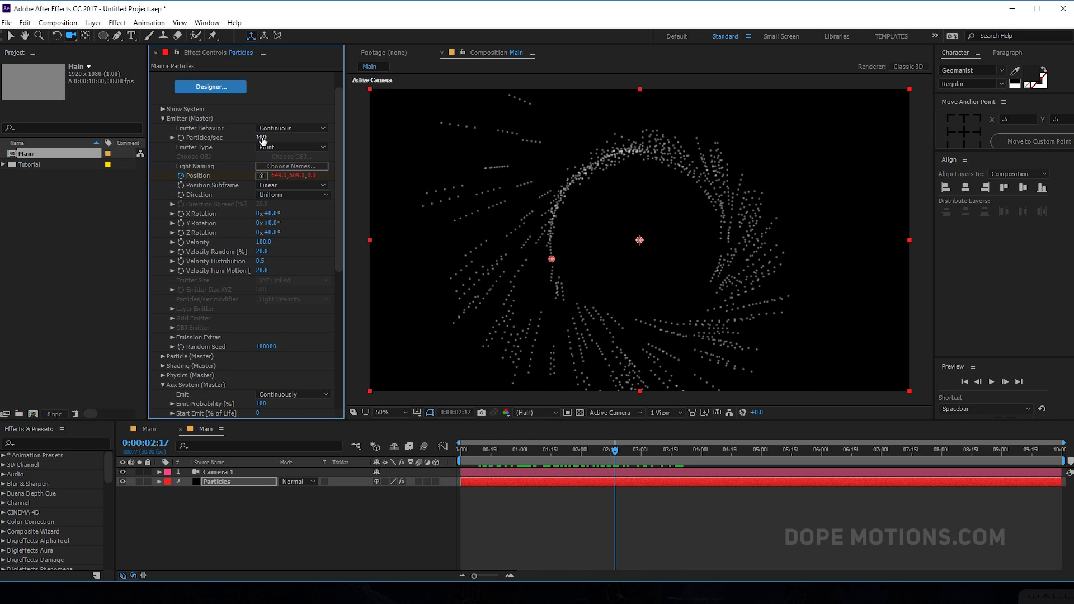
pyautogui.click(263, 137)
pyautogui.write('300')
pyautogui.press('Return')
pyautogui.click(585, 449)
pyautogui.moveTo(602, 449)
pyautogui.mouseDown()
pyautogui.moveTo(619, 450)
pyautogui.moveTo(607, 449)
pyautogui.mouseUp()
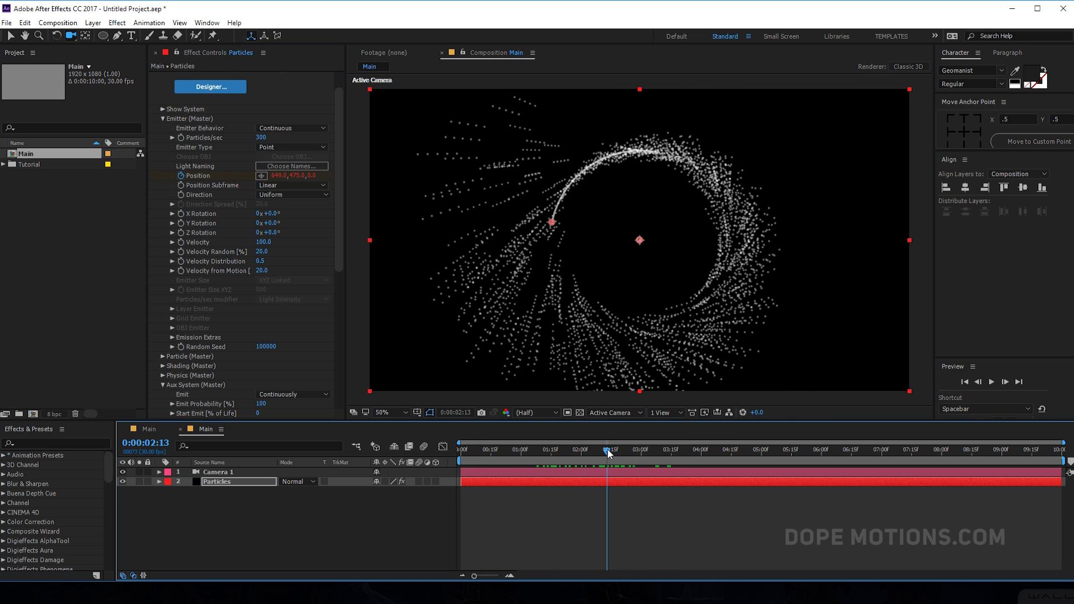
pyautogui.click(161, 118)
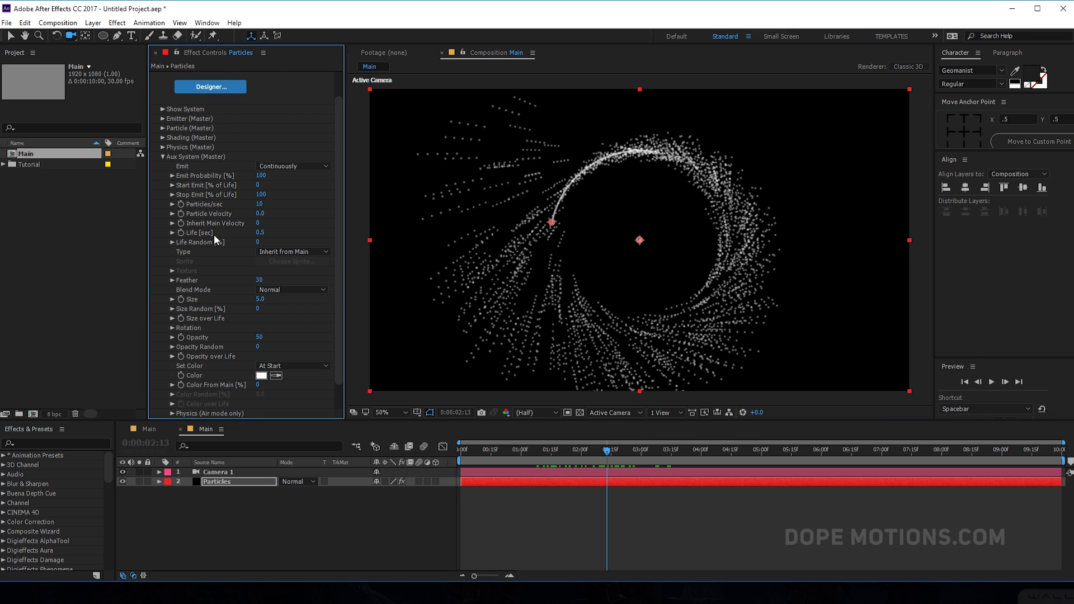
# Step: Set the Aux System's Life to 2.0 seconds and its Particles/sec to 300, and preview the trails up to 0:00:01:19
pyautogui.click(258, 233)
pyautogui.write('2.0')
pyautogui.press('Return')
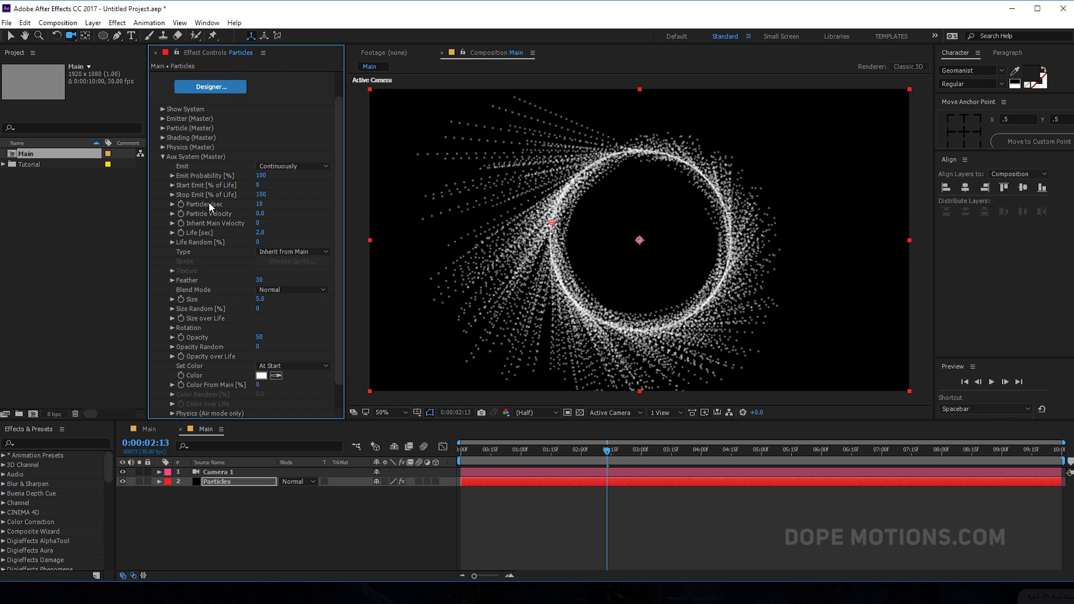
pyautogui.click(259, 204)
pyautogui.write('300')
pyautogui.press('Return')
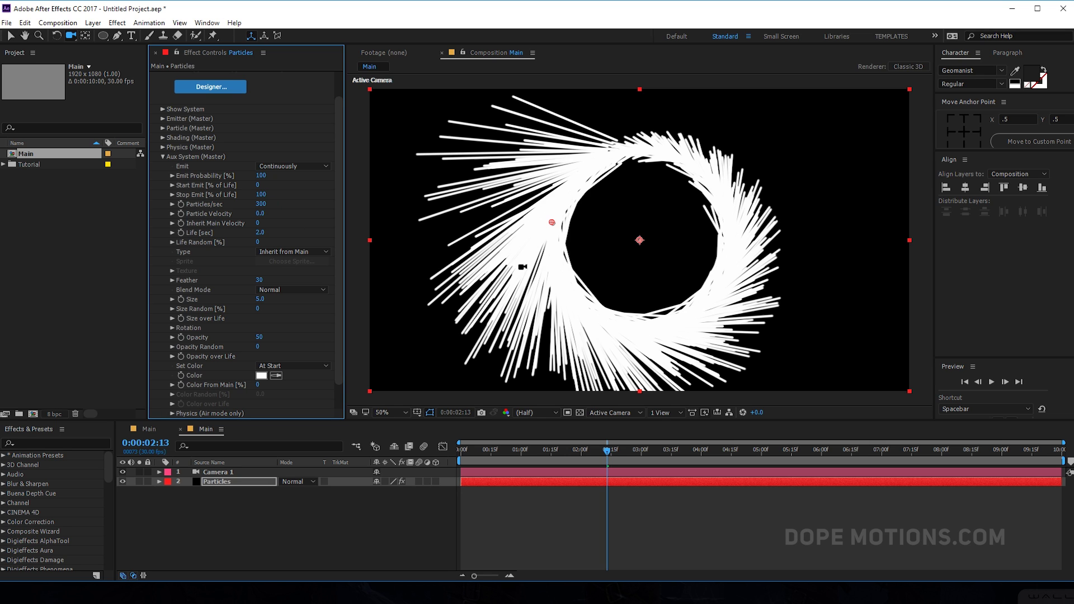
pyautogui.moveTo(512, 452); pyautogui.dragTo(558, 452)
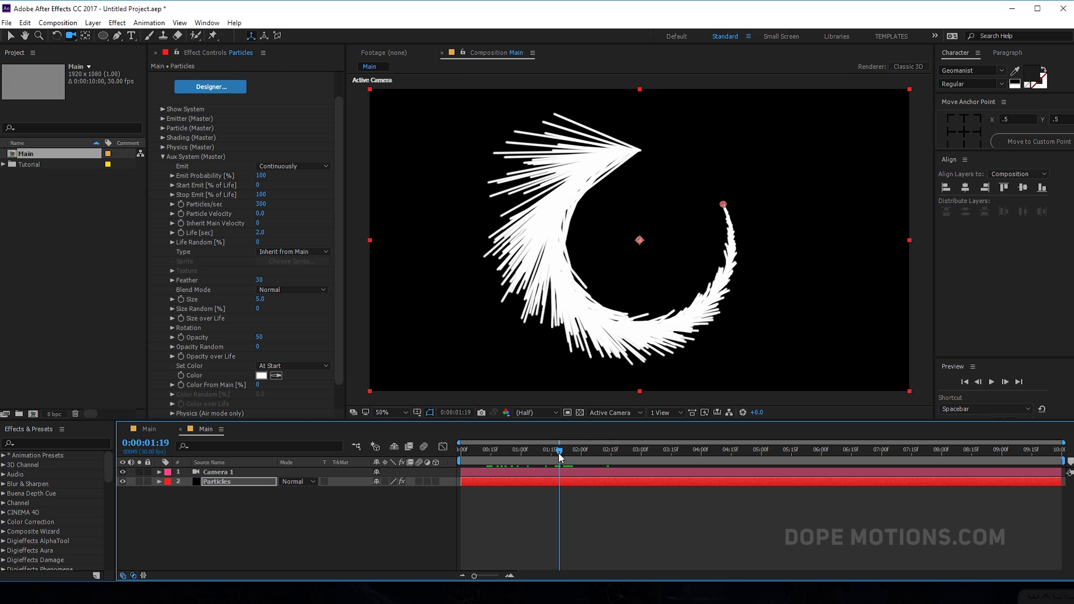
# Step: Set the master emitter's Velocity to 5, and its Velocity Random and Velocity Distribution to 0
pyautogui.click(162, 119)
pyautogui.click(264, 242)
pyautogui.write('5')
pyautogui.press('Return')
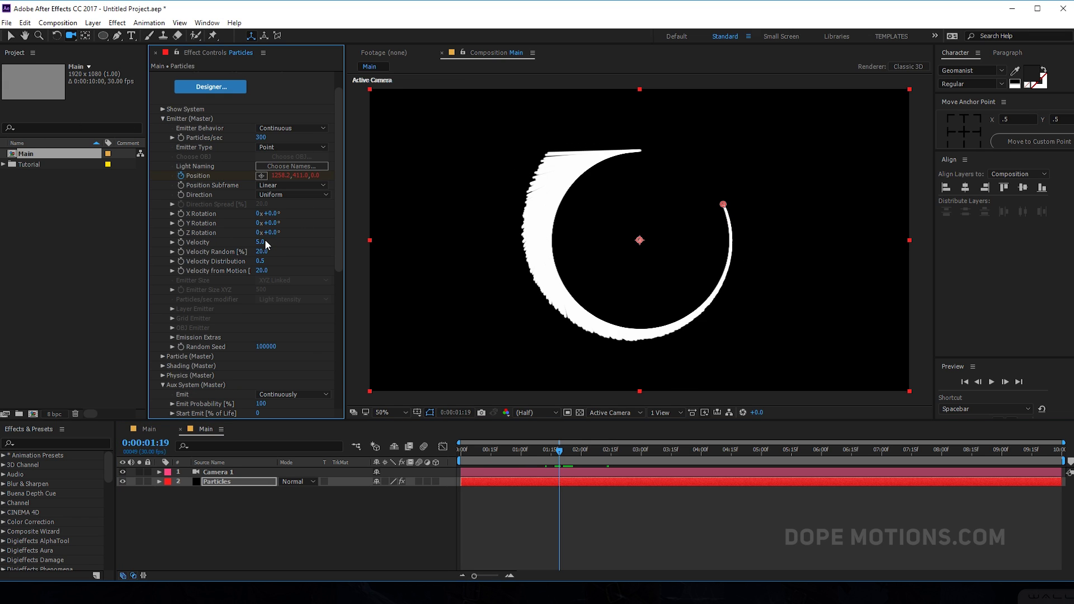
pyautogui.click(263, 252)
pyautogui.write('0')
pyautogui.click(260, 261)
pyautogui.write('0')
pyautogui.press('Return')
# Step: Try raising the emitter's Velocity from Motion to 24 and beyond, and undo the changes
pyautogui.click(262, 271)
pyautogui.write('24')
pyautogui.press('Return')
pyautogui.moveTo(261, 270); pyautogui.dragTo(276, 270)
pyautogui.hotkey('ctrl', 'z')
pyautogui.hotkey('ctrl', 'z')
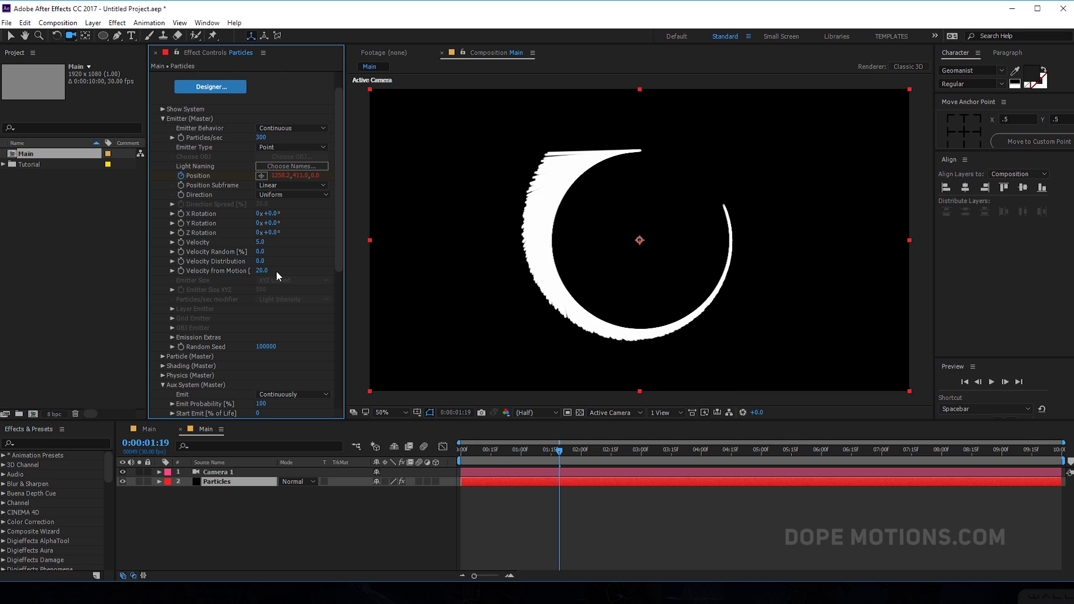
# Step: Set the Aux System's Feather to 0 and Size to 2, and preview the strands up to 0:00:02:14
pyautogui.moveTo(570, 450); pyautogui.dragTo(629, 458)
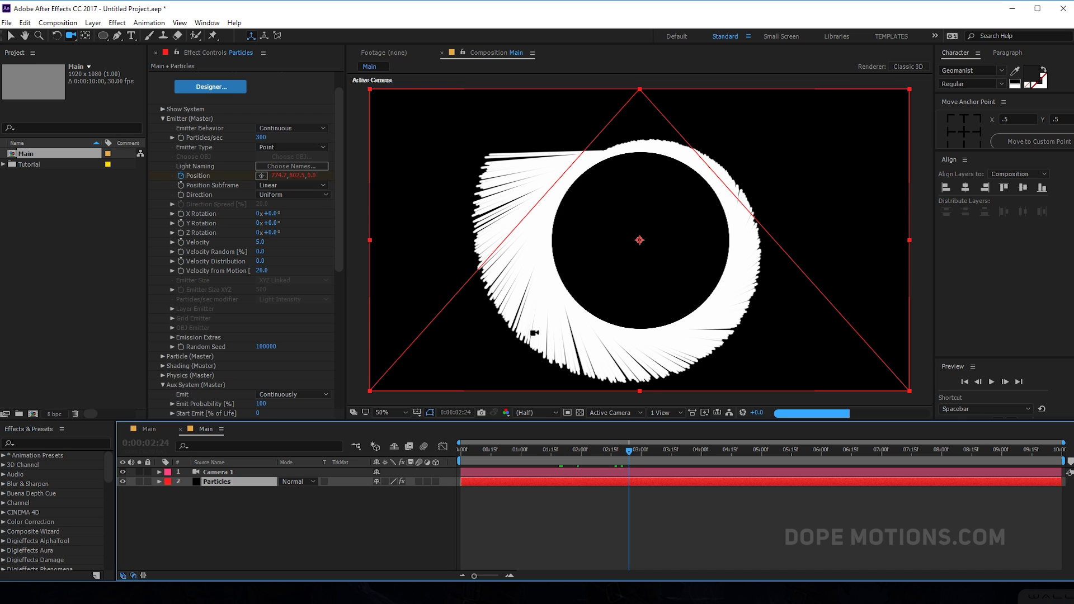
pyautogui.click(163, 120)
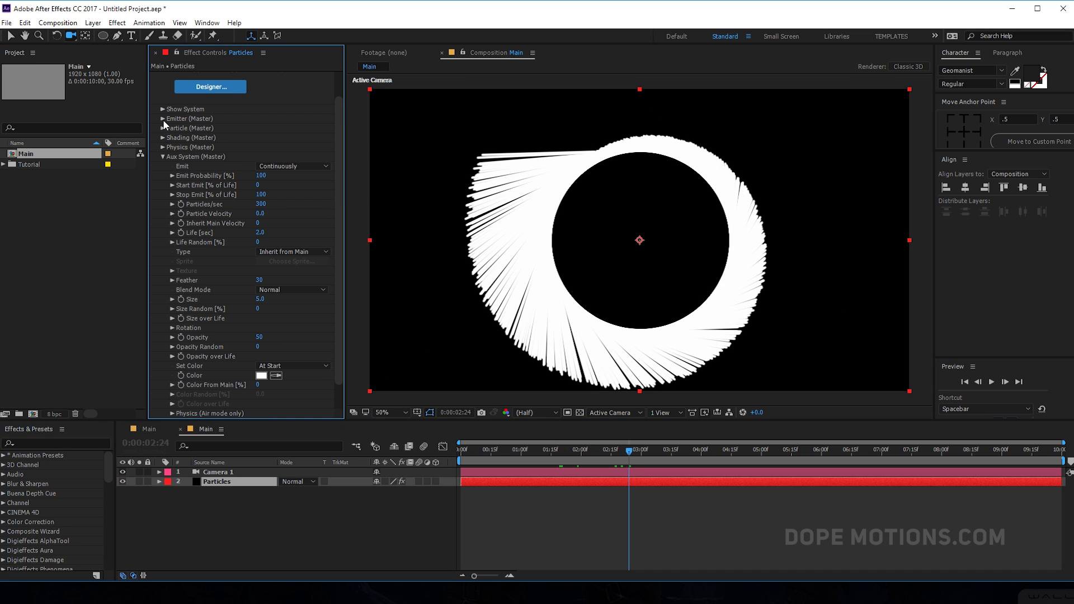
pyautogui.click(259, 280)
pyautogui.write('0')
pyautogui.press('Return')
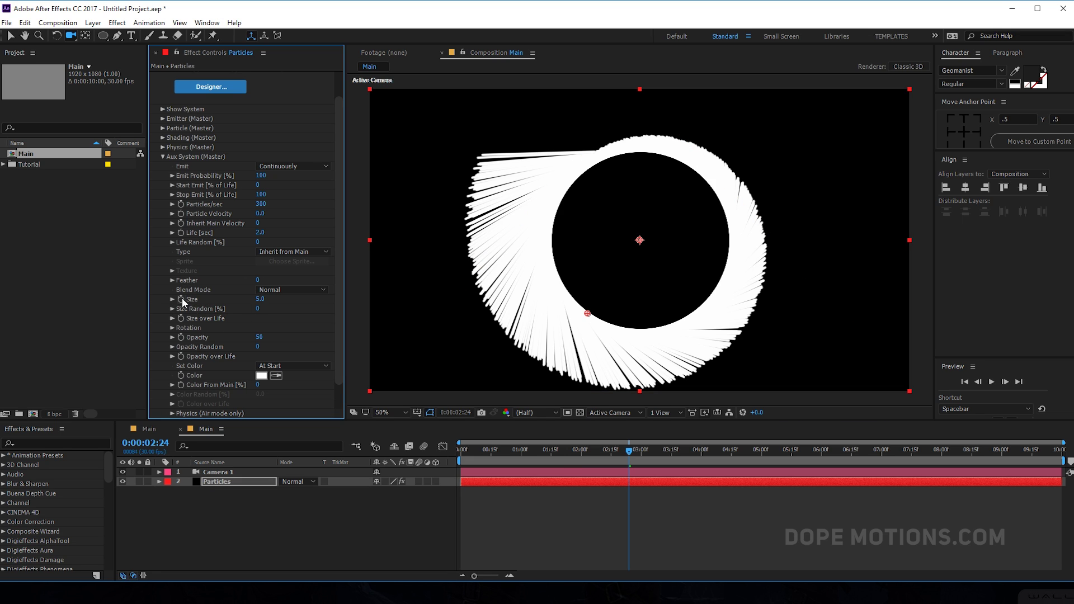
pyautogui.click(259, 299)
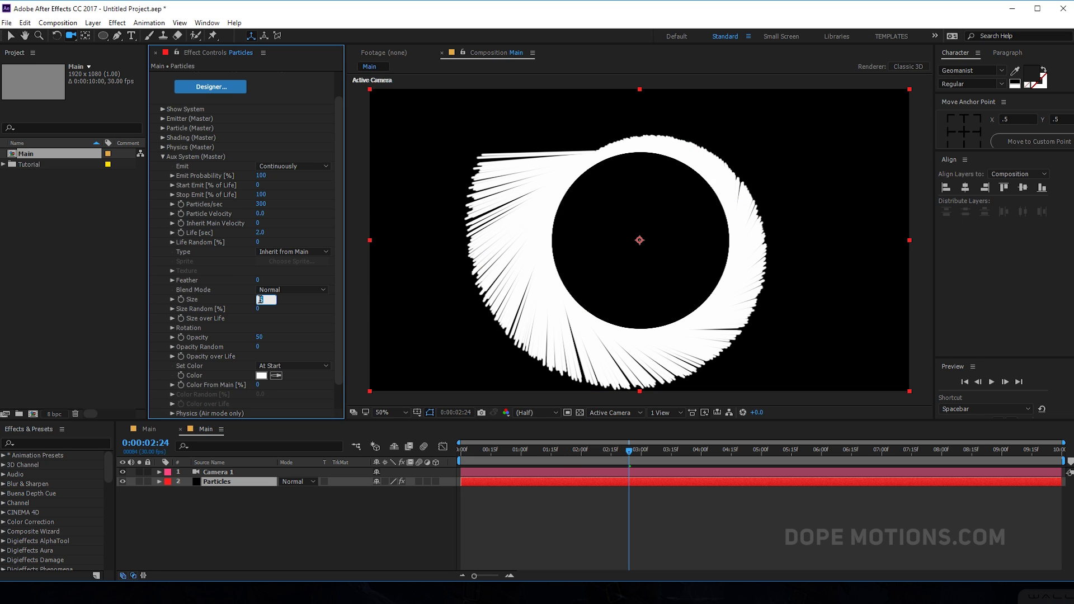
pyautogui.write('2')
pyautogui.press('Return')
pyautogui.moveTo(508, 448); pyautogui.dragTo(610, 452)
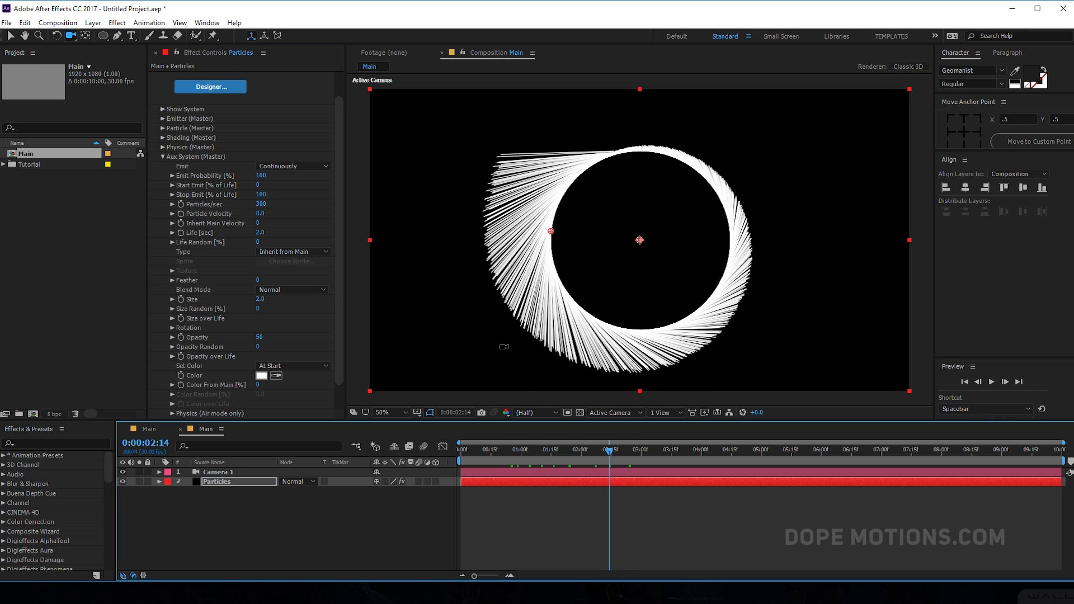
# Step: Apply the descending linear preset to the Aux System's Size over Life and preview up to 0:00:03:12
pyautogui.click(174, 319)
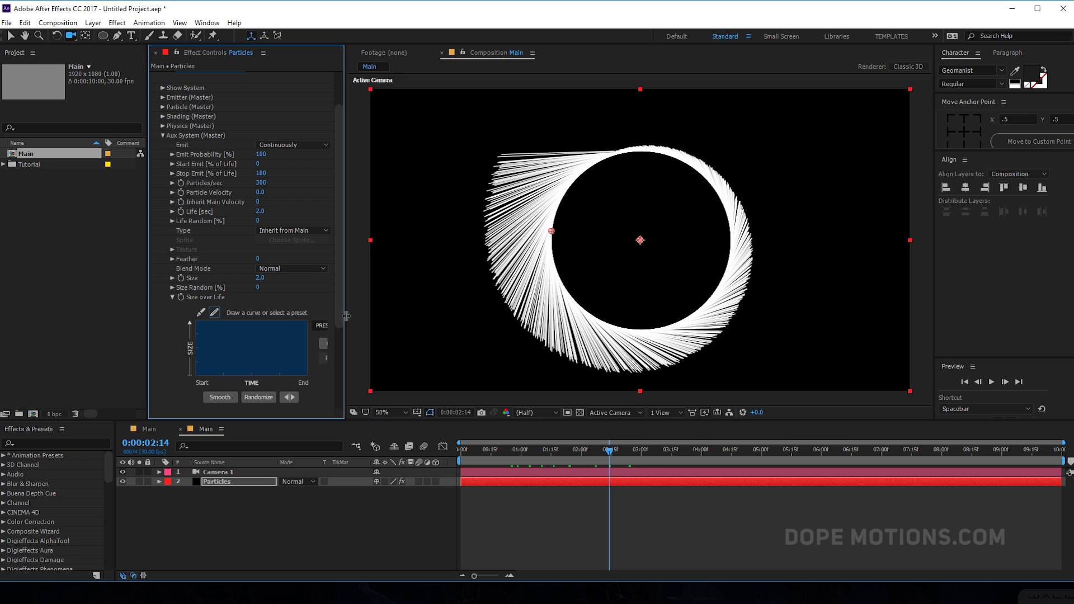
pyautogui.moveTo(344, 317); pyautogui.dragTo(386, 322)
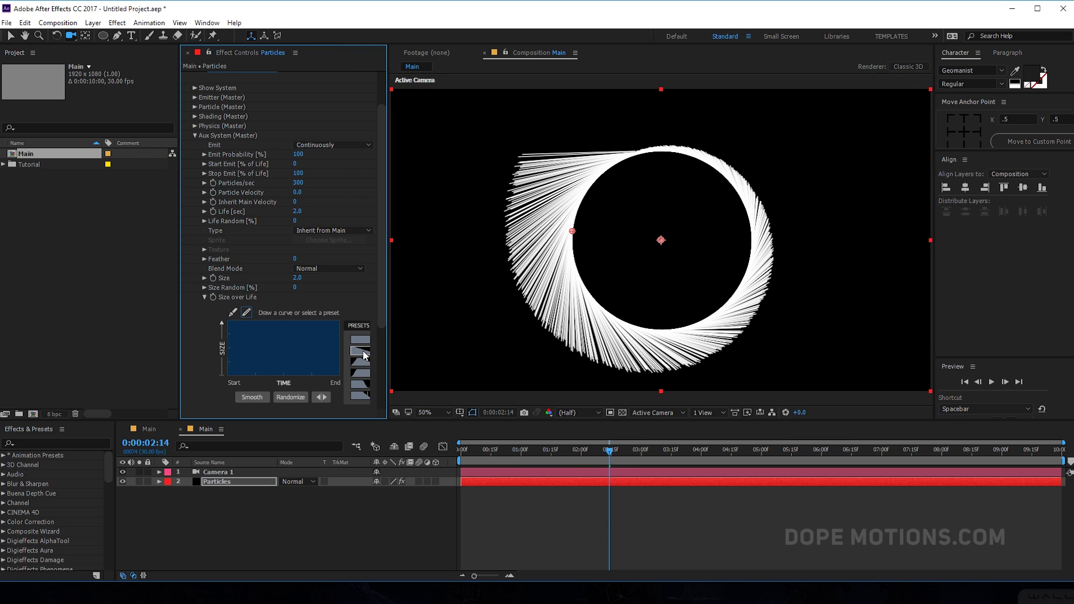
pyautogui.click(360, 351)
pyautogui.moveTo(387, 342); pyautogui.dragTo(425, 341)
pyautogui.moveTo(475, 456); pyautogui.dragTo(665, 452)
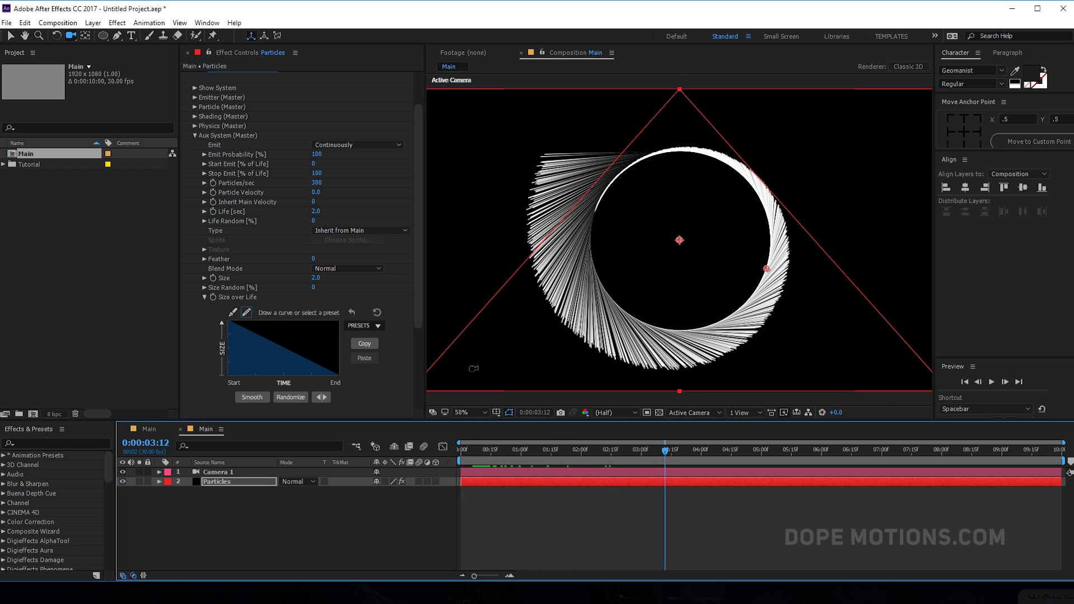
# Step: Switch the Aux System's Size over Life to the triangular rise-and-fall preset and preview up to 0:00:04:11
pyautogui.click(374, 325)
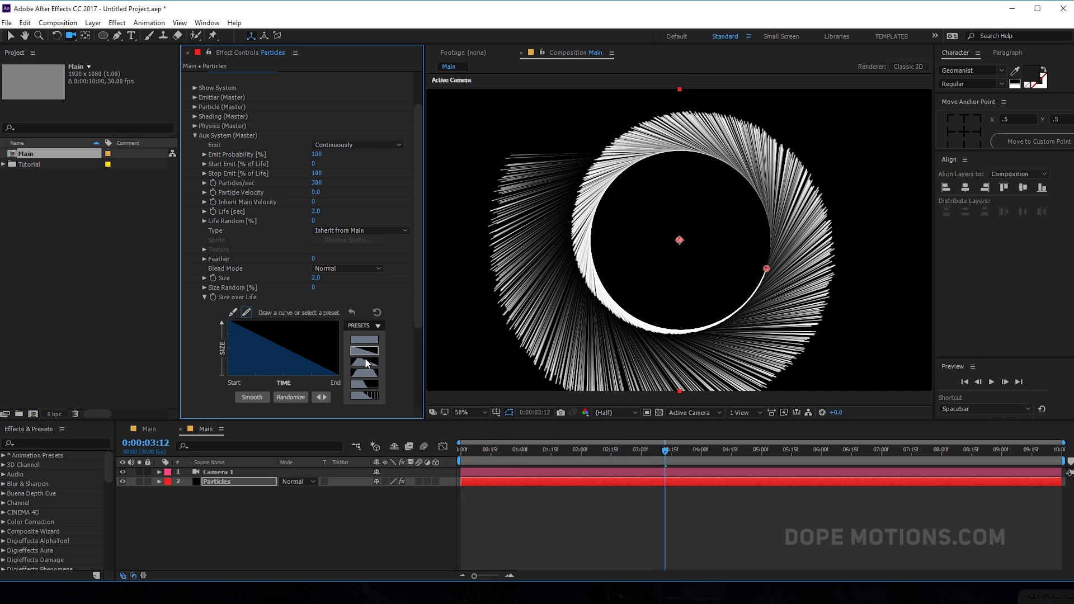
pyautogui.click(367, 362)
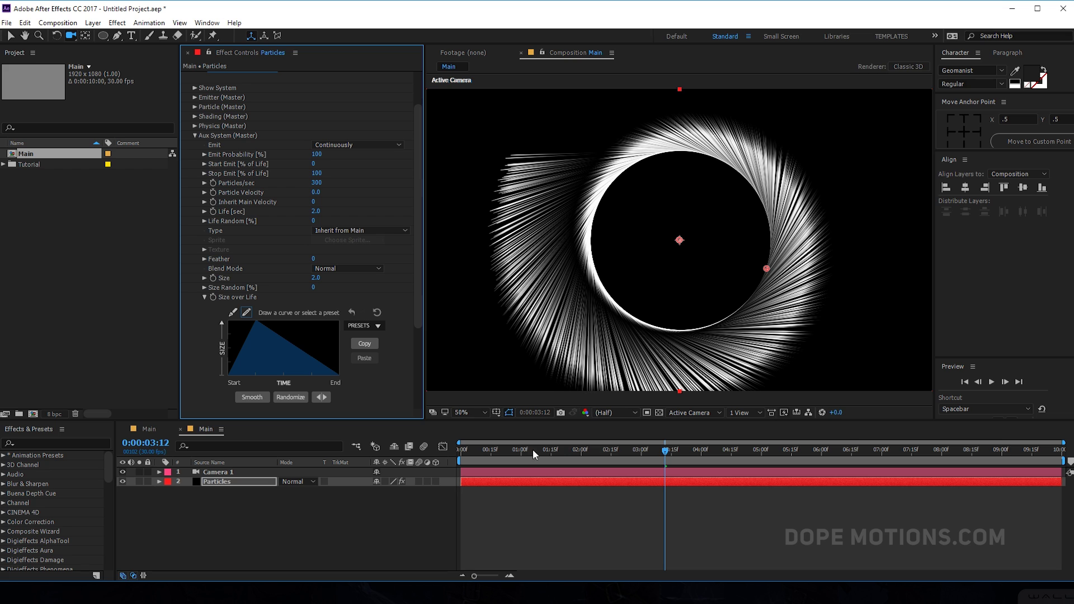
pyautogui.moveTo(483, 451); pyautogui.dragTo(726, 458)
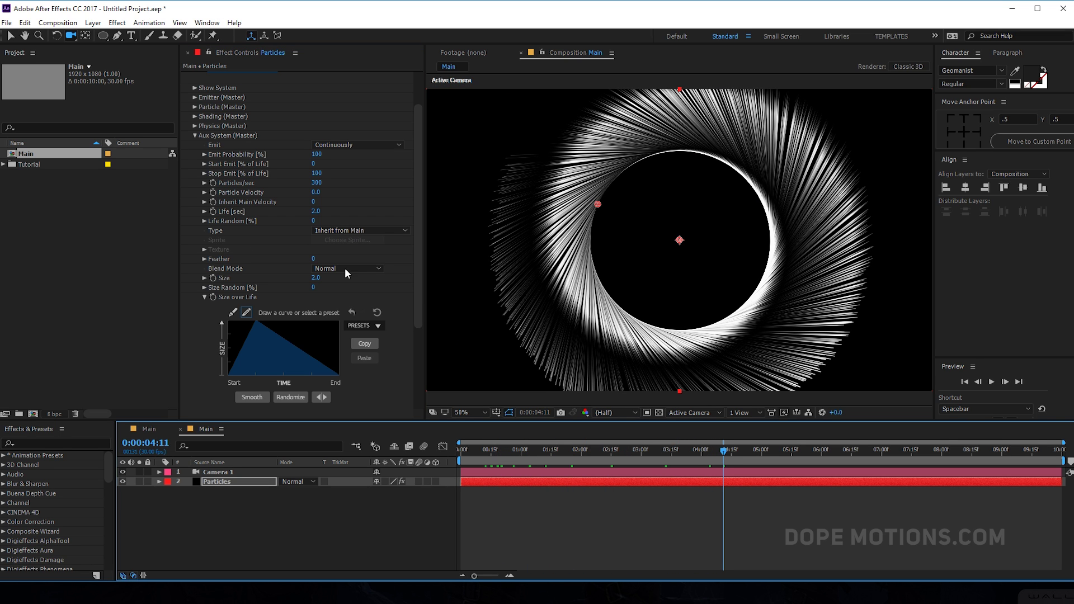
pyautogui.click(204, 297)
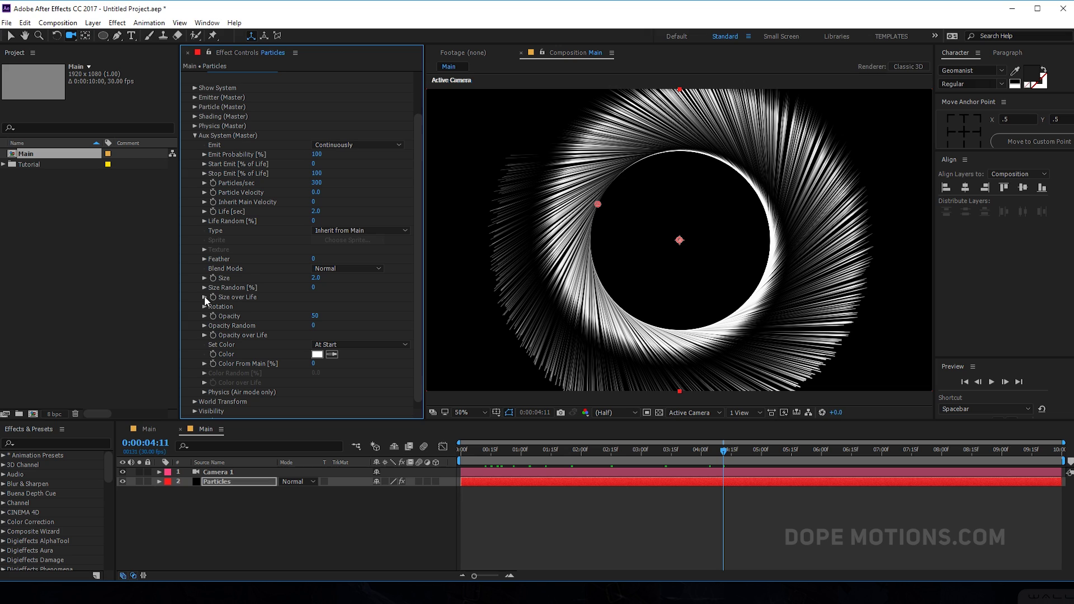
# Step: Apply the curve preset that fades in and out at both ends to the Aux System's Opacity over Life
pyautogui.click(204, 335)
pyautogui.click(361, 327)
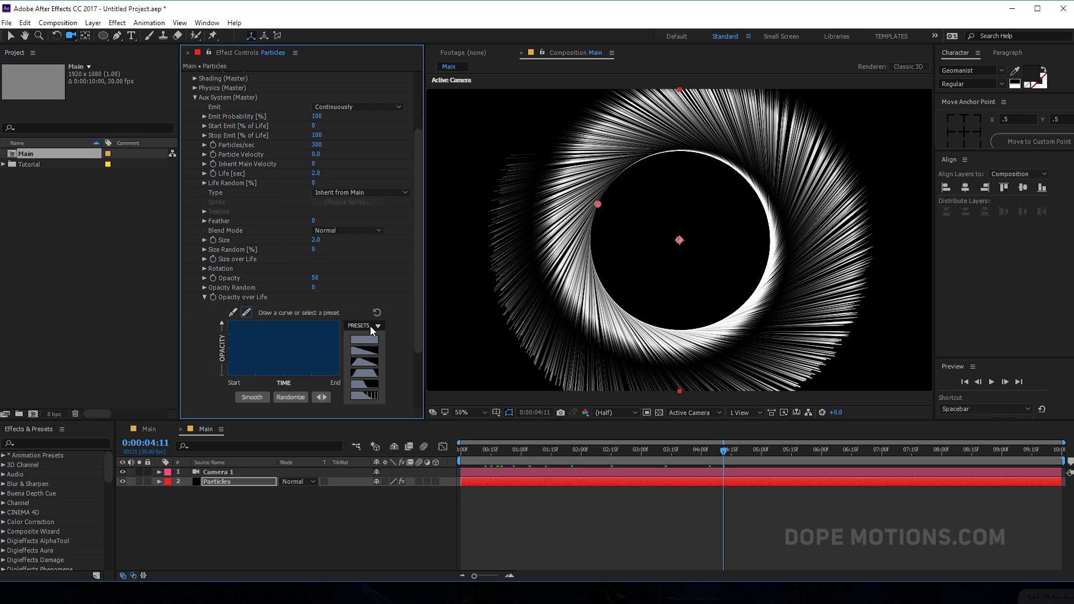
pyautogui.click(367, 364)
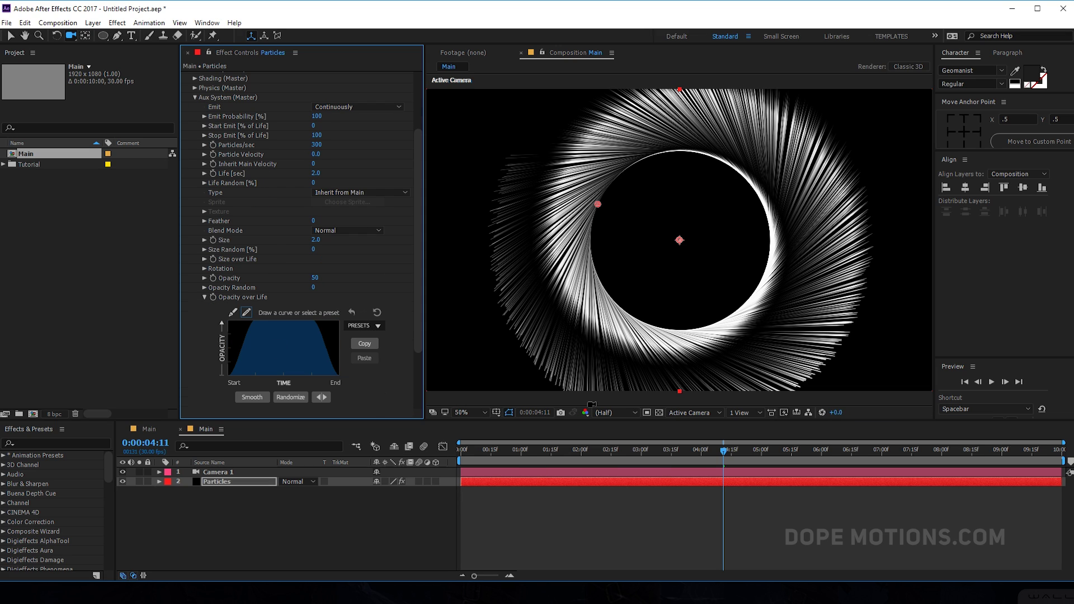
pyautogui.click(204, 297)
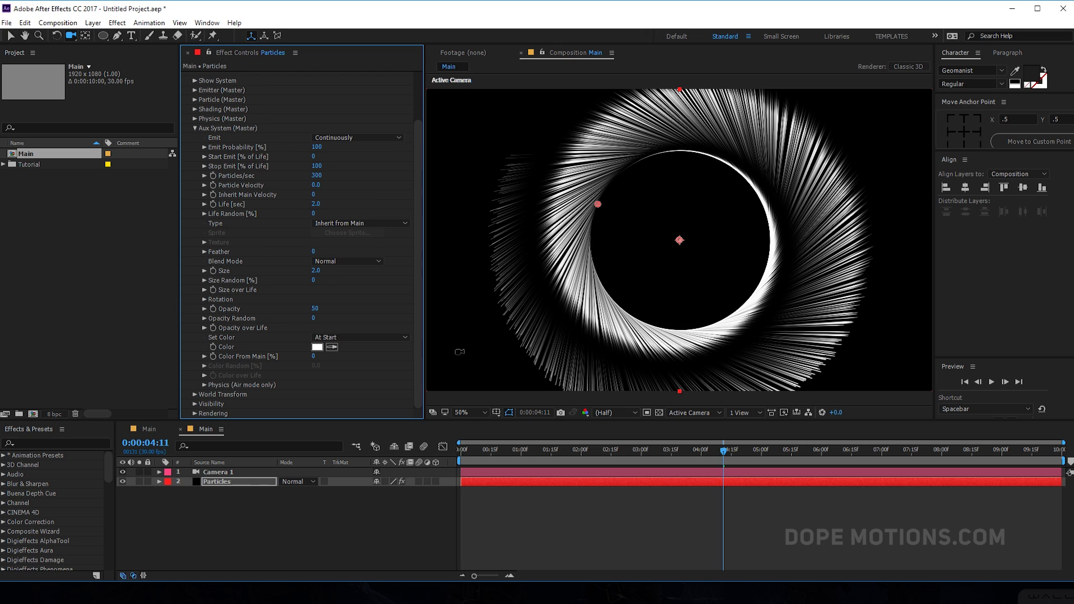
# Step: Change the Aux System's Set Color to Over Life and apply the white-to-black gradient preset to Color over Life
pyautogui.click(365, 337)
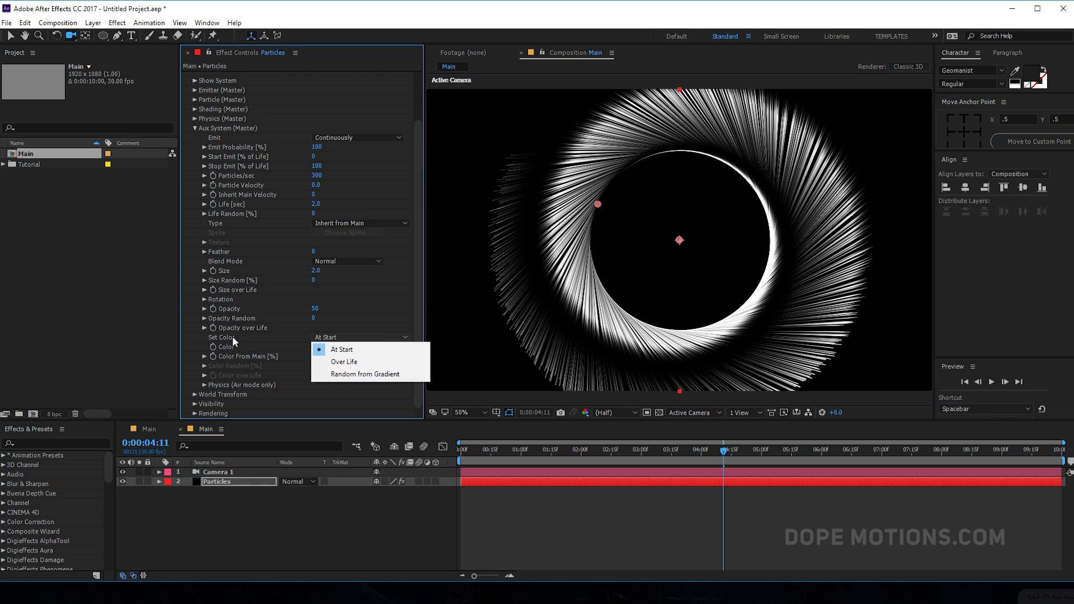
pyautogui.click(344, 361)
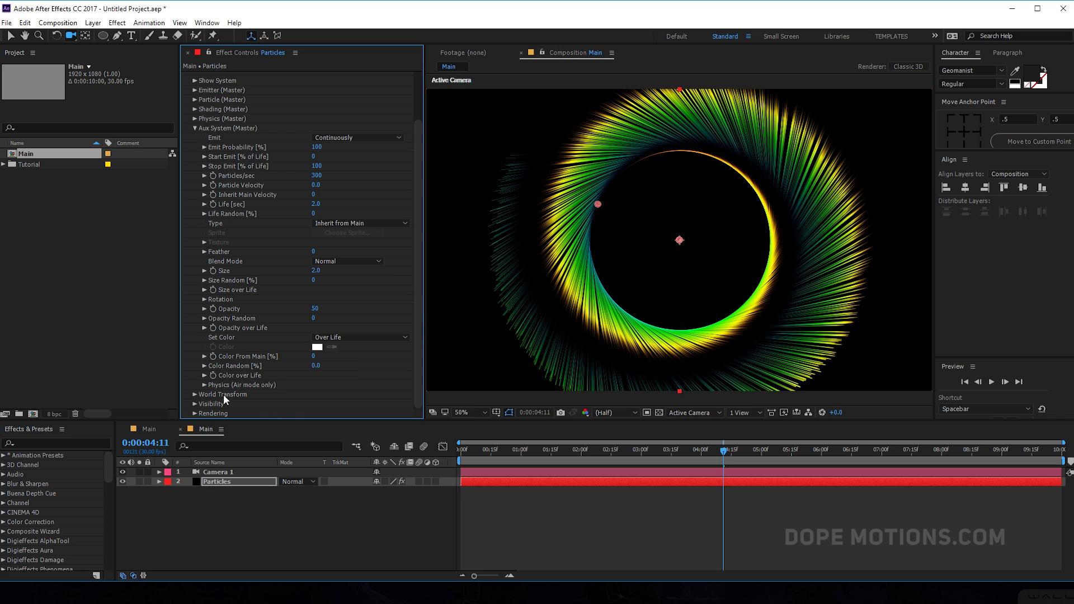
pyautogui.click(204, 375)
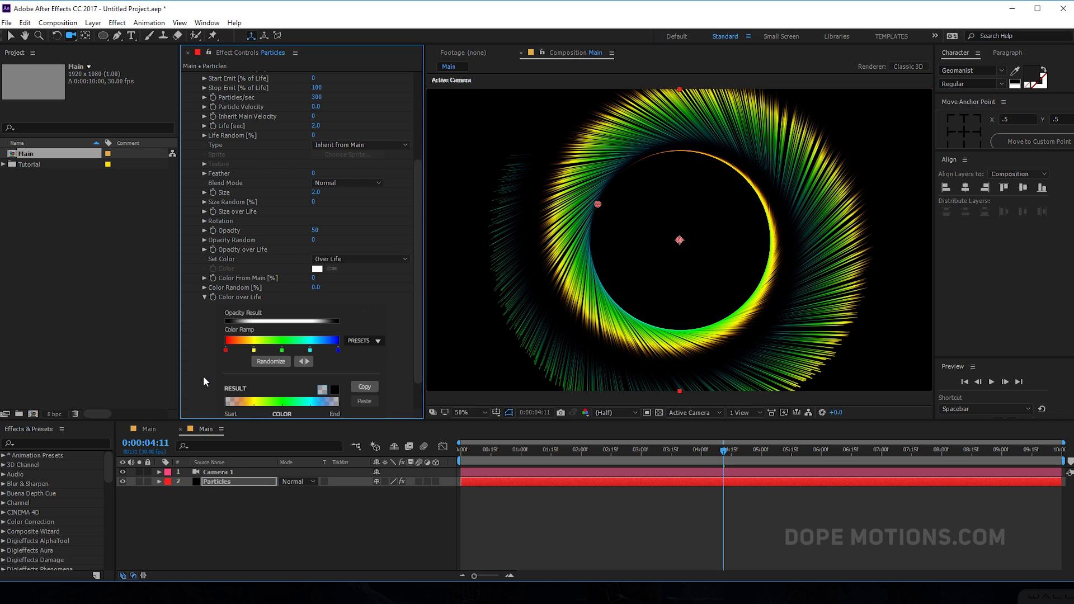
pyautogui.click(362, 340)
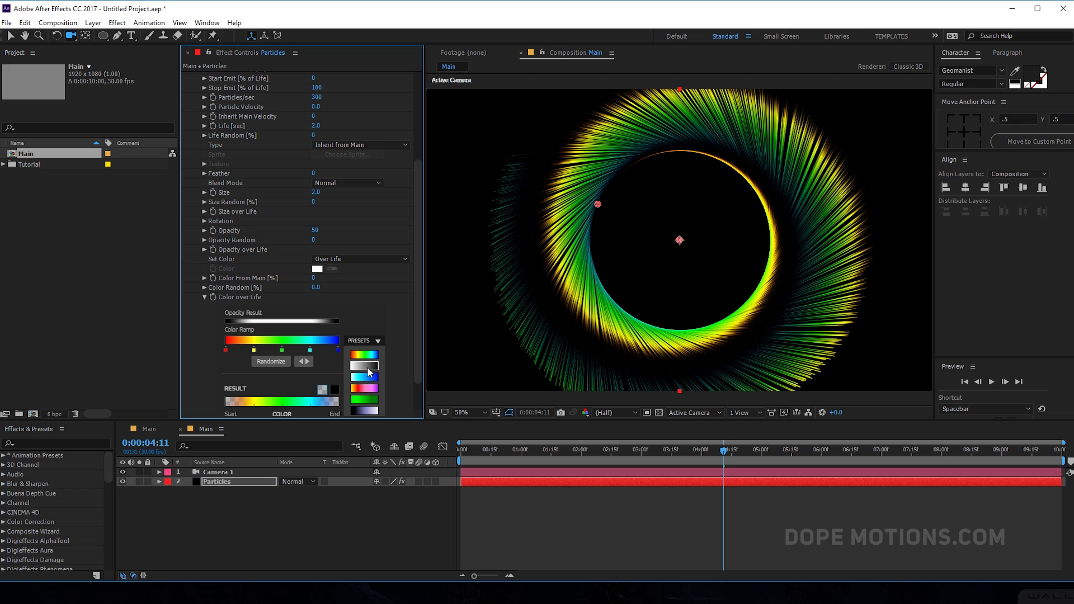
pyautogui.click(364, 370)
# Step: Move both Color Ramp stops inward and recolor the white stop golden yellow with a hue of 44°
pyautogui.moveTo(227, 351); pyautogui.dragTo(250, 350)
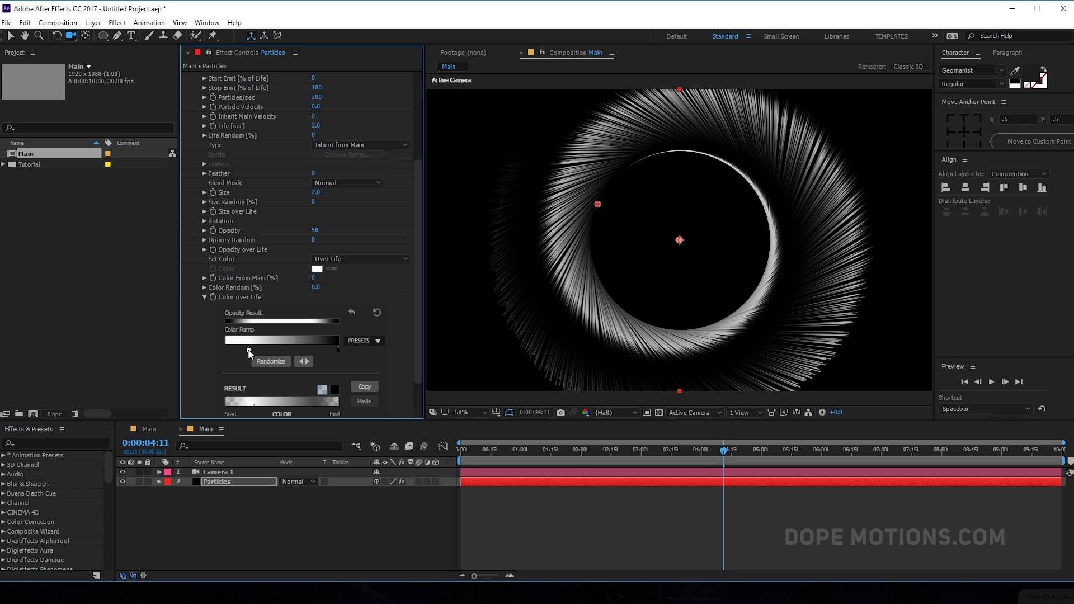
pyautogui.moveTo(338, 350); pyautogui.dragTo(295, 351)
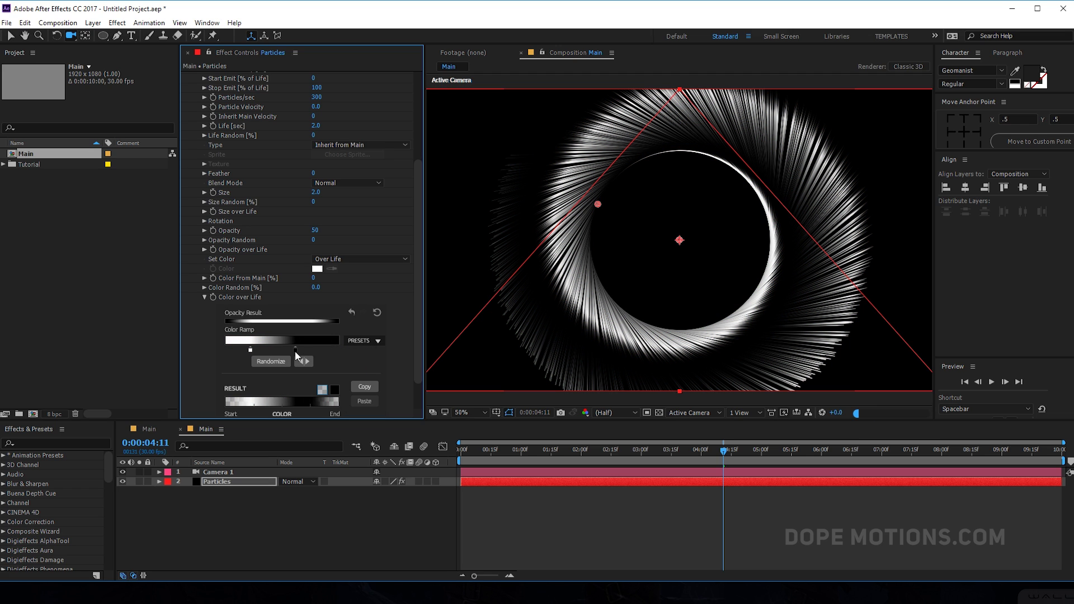
pyautogui.doubleClick(250, 351)
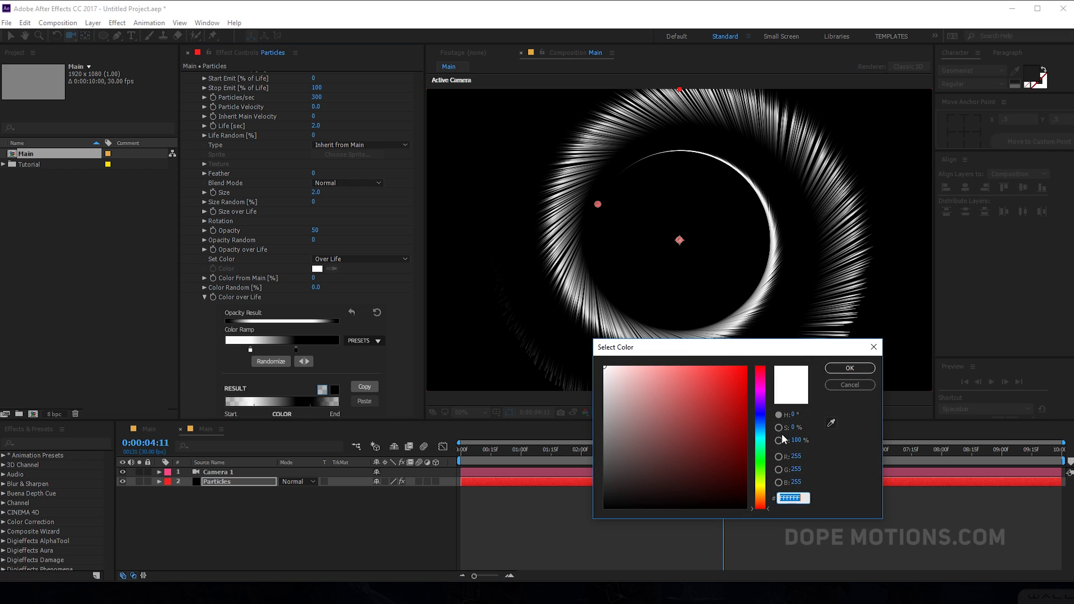
pyautogui.moveTo(762, 469); pyautogui.dragTo(755, 495)
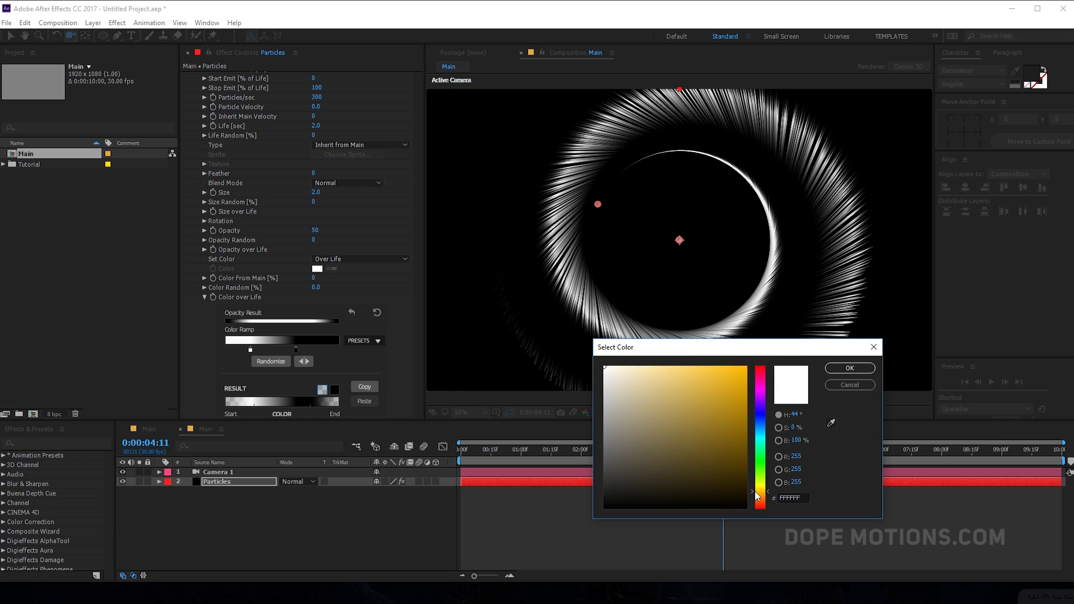
pyautogui.click(714, 428)
pyautogui.click(850, 369)
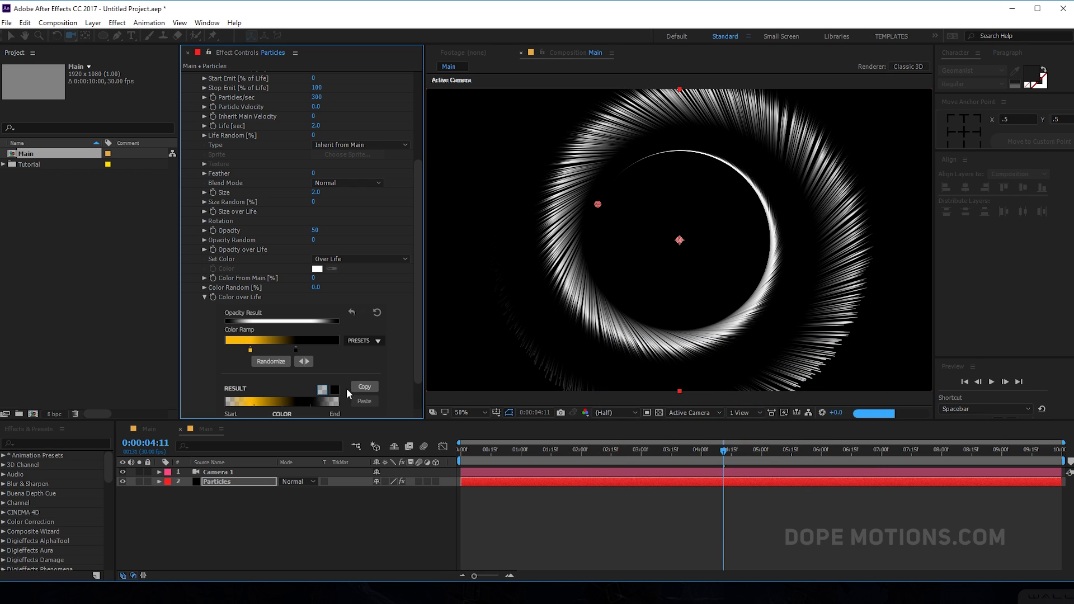
# Step: Recolor the black Color Ramp stop orange (FF6600) and preview the colored strands up to 0:00:04:02
pyautogui.doubleClick(296, 350)
pyautogui.moveTo(761, 503); pyautogui.dragTo(765, 504)
pyautogui.click(740, 401)
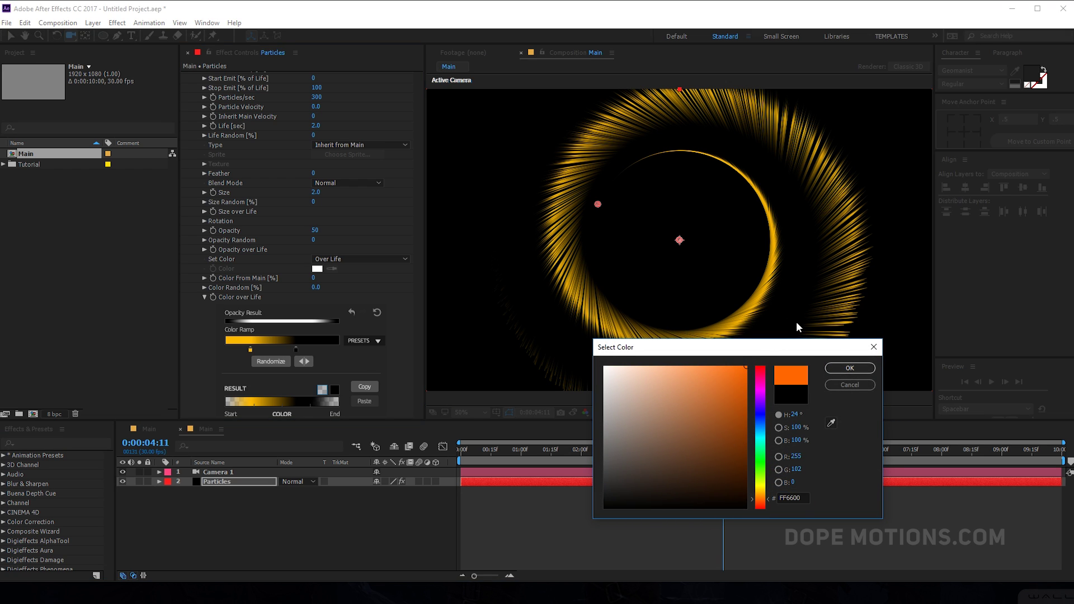
pyautogui.click(850, 368)
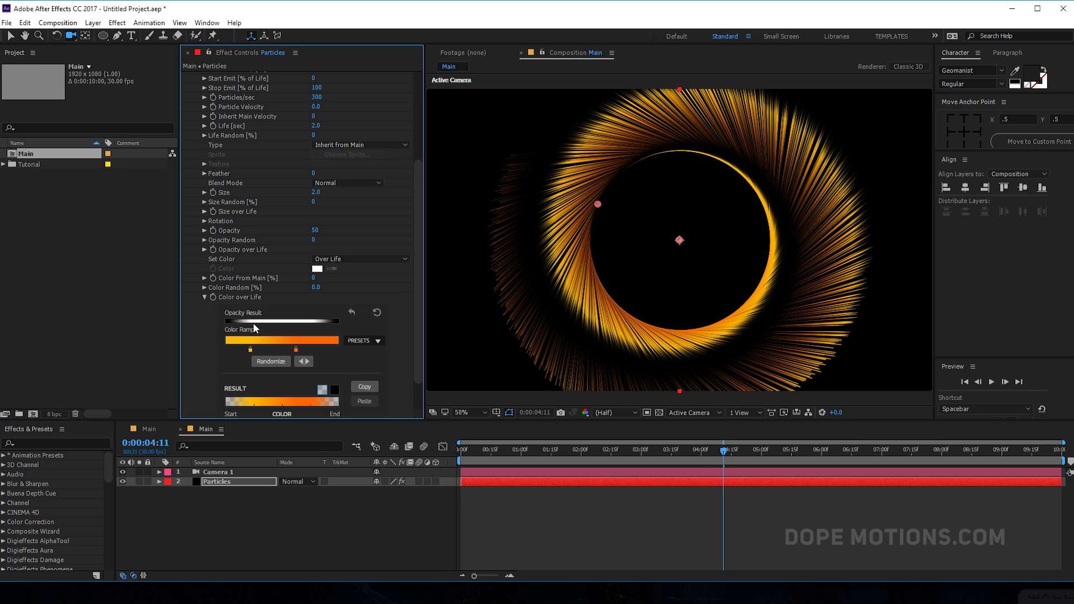
pyautogui.click(205, 298)
pyautogui.moveTo(549, 450); pyautogui.dragTo(707, 461)
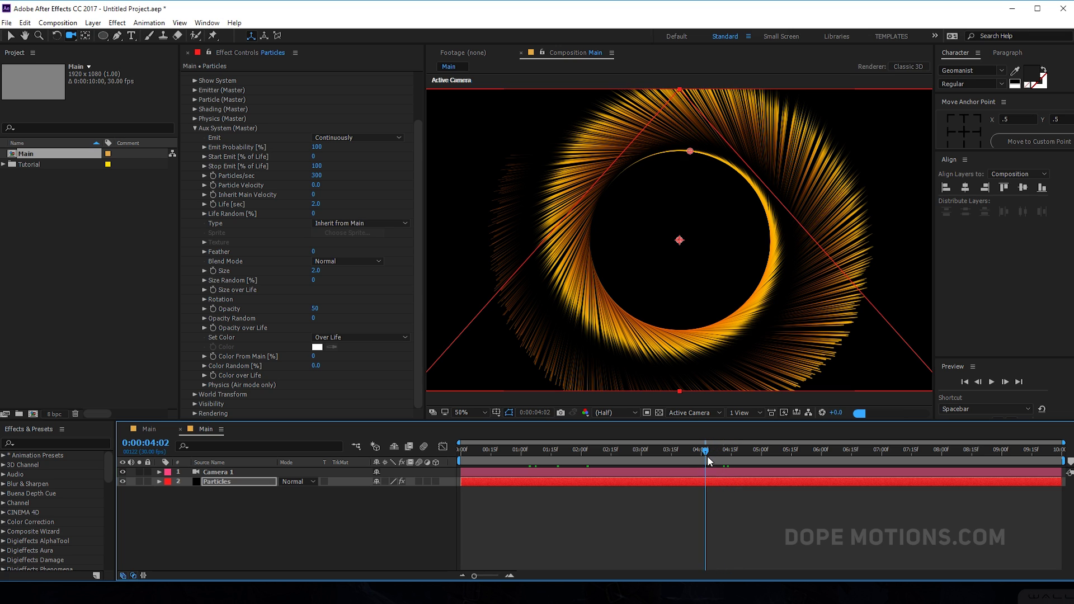
# Step: Set Affect Position to 100 in the Turbulence Field of Particular's Air physics
pyautogui.press('space')
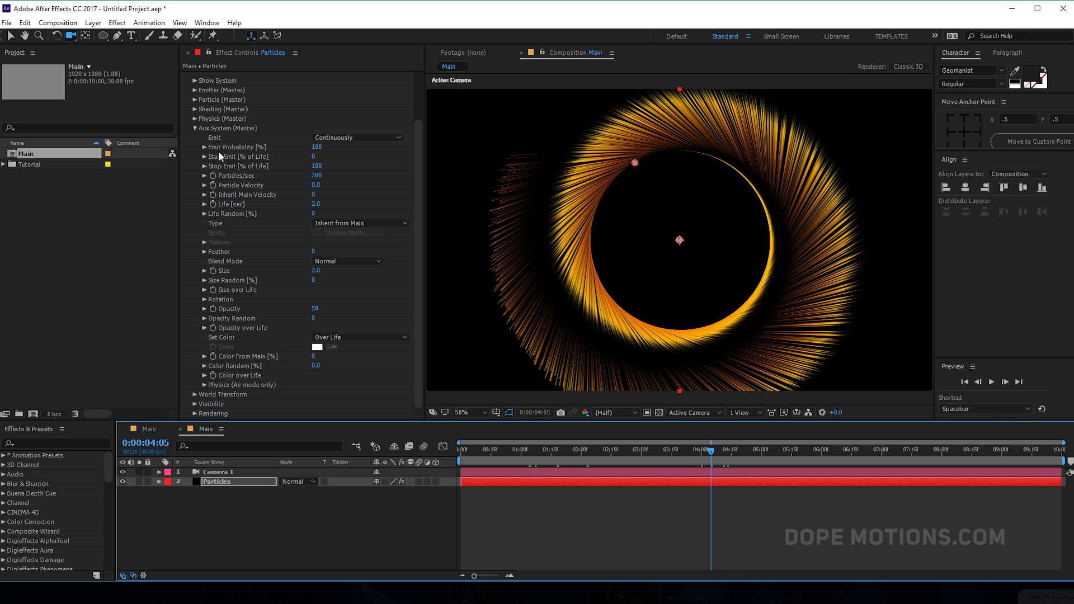
pyautogui.click(191, 129)
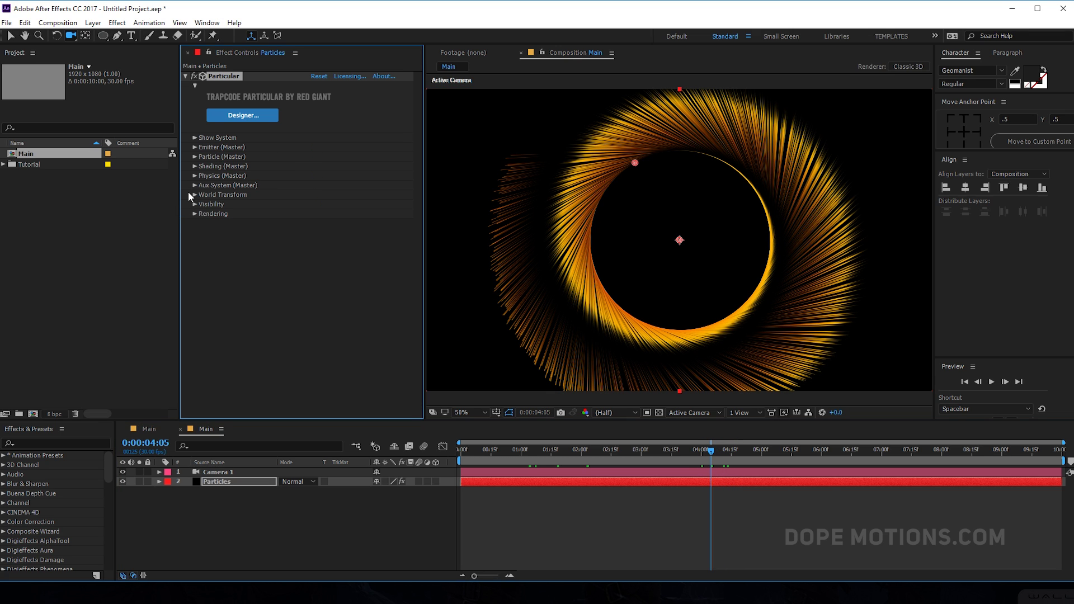
pyautogui.click(194, 176)
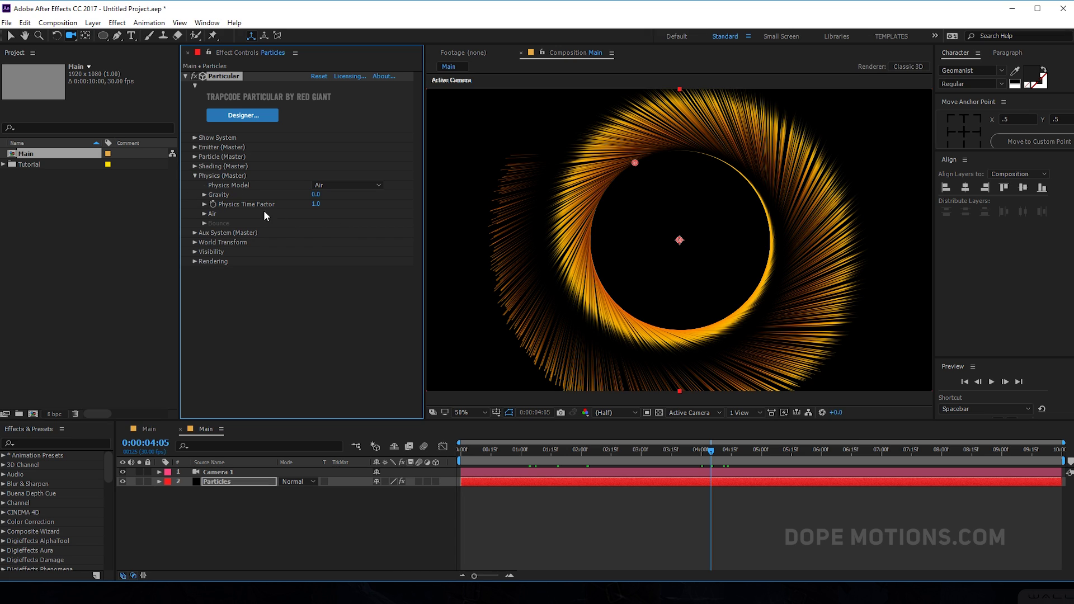
pyautogui.click(203, 214)
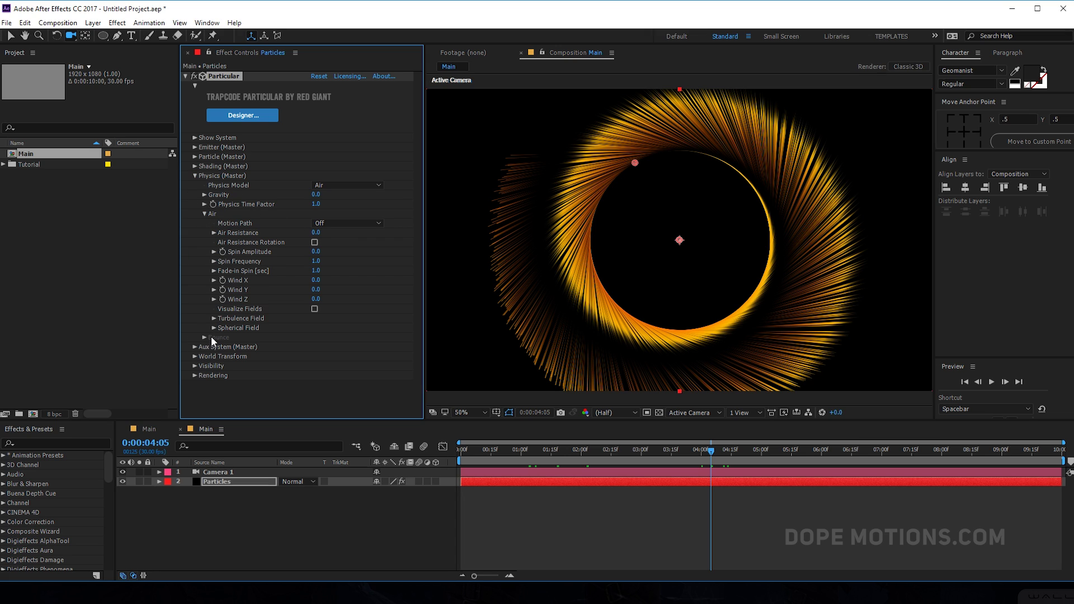
pyautogui.click(213, 319)
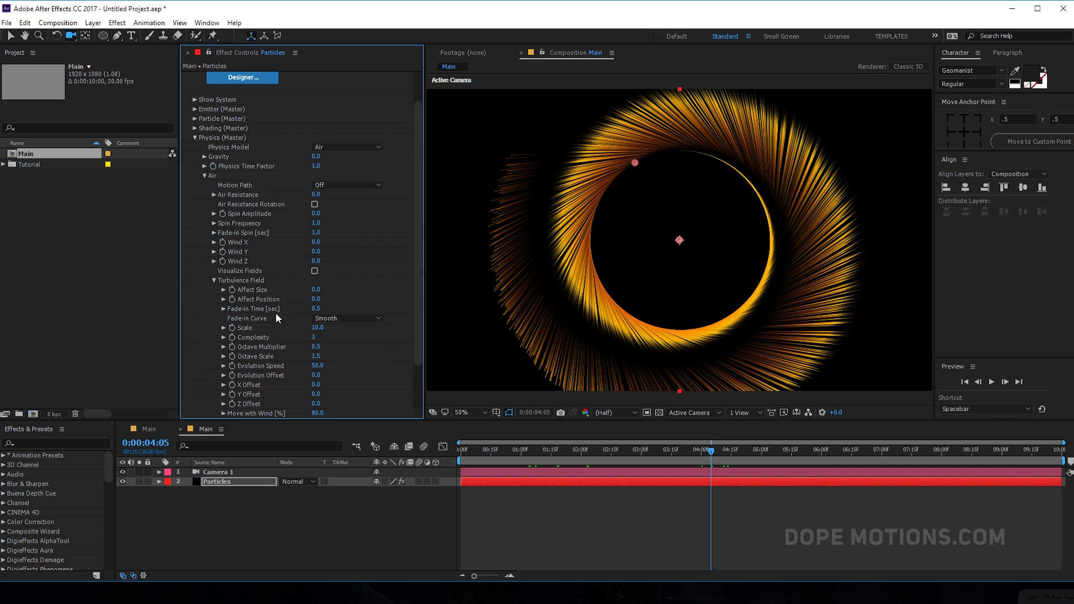
pyautogui.moveTo(316, 298); pyautogui.dragTo(345, 299)
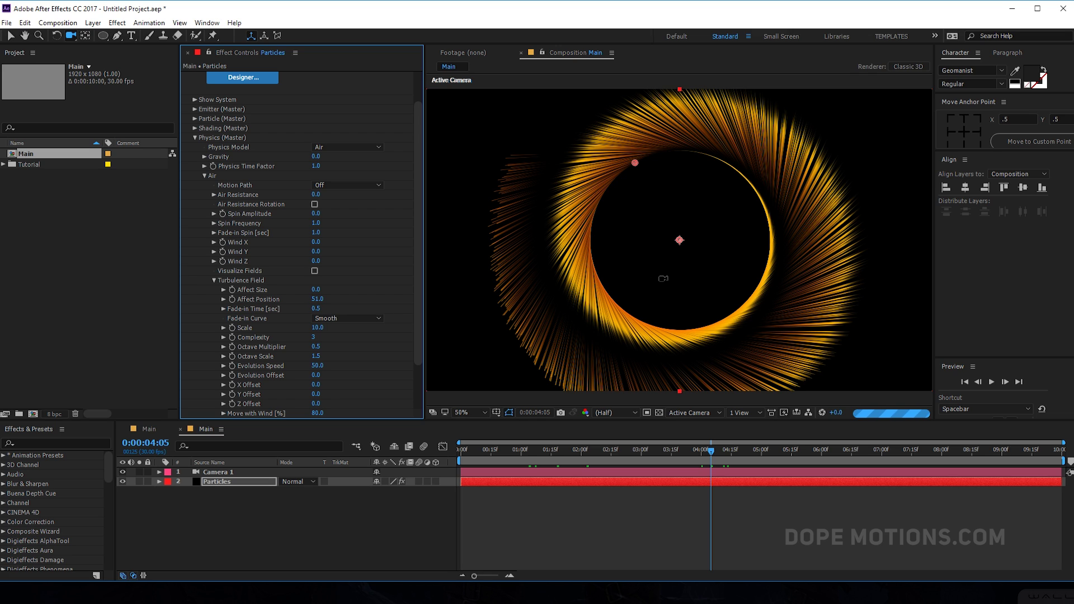
pyautogui.click(318, 299)
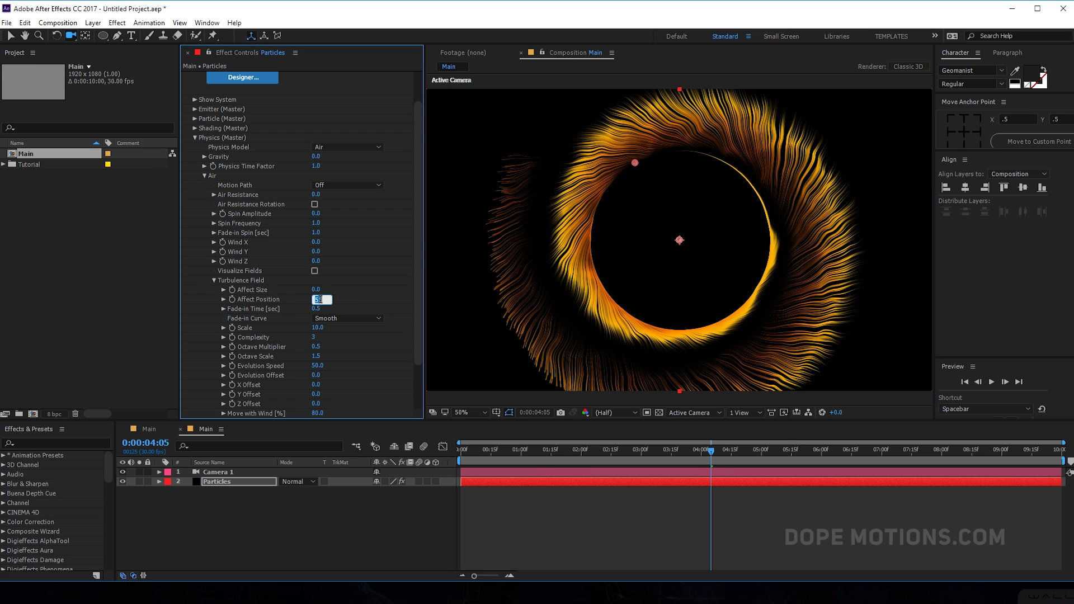
pyautogui.press('Return')
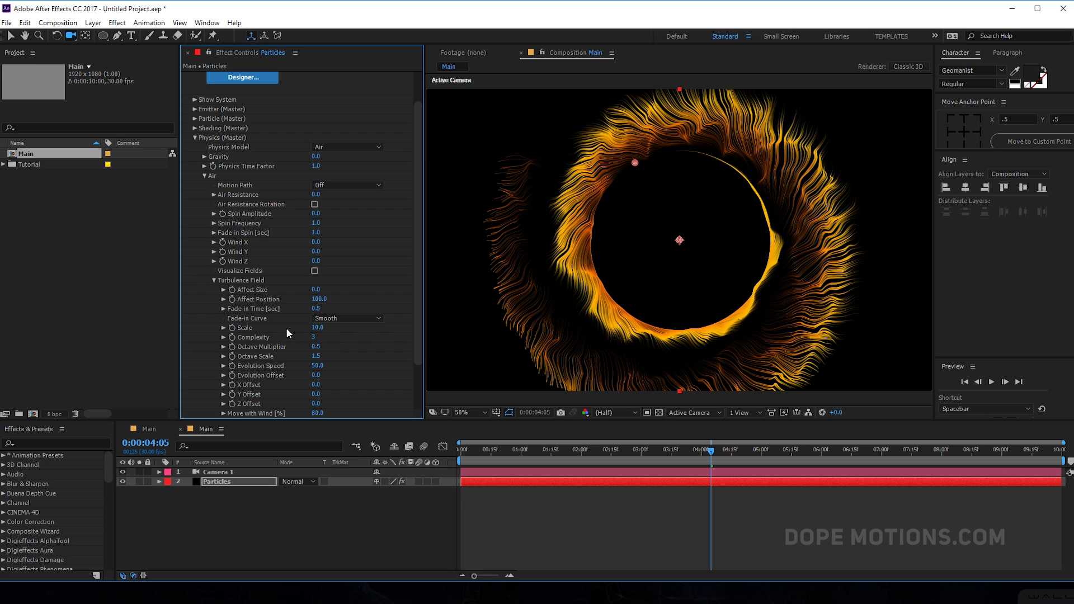
# Step: Try a Turbulence Field Scale of 27, settle on 8, and preview the strands up to 0:00:06:01
pyautogui.moveTo(320, 332); pyautogui.dragTo(395, 353)
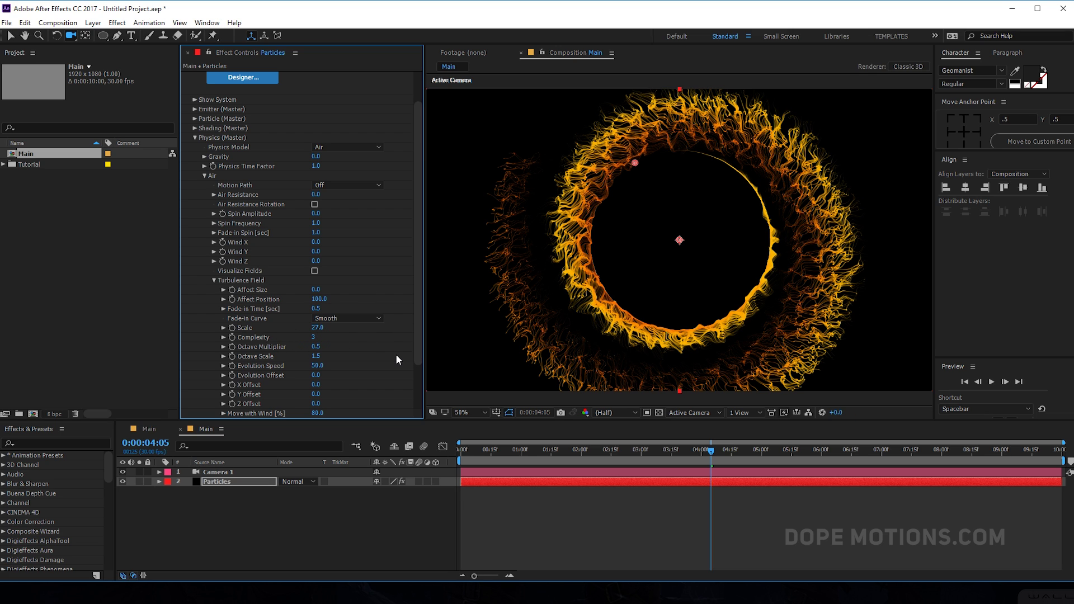
pyautogui.moveTo(497, 451); pyautogui.dragTo(594, 457)
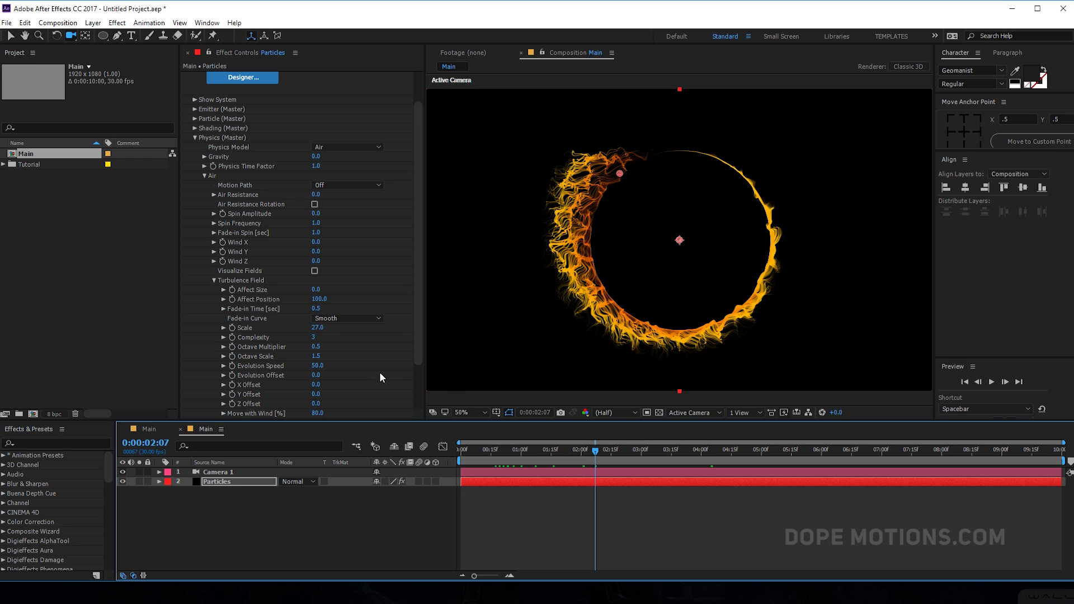
pyautogui.click(318, 328)
pyautogui.press('Return')
pyautogui.moveTo(598, 453); pyautogui.dragTo(824, 453)
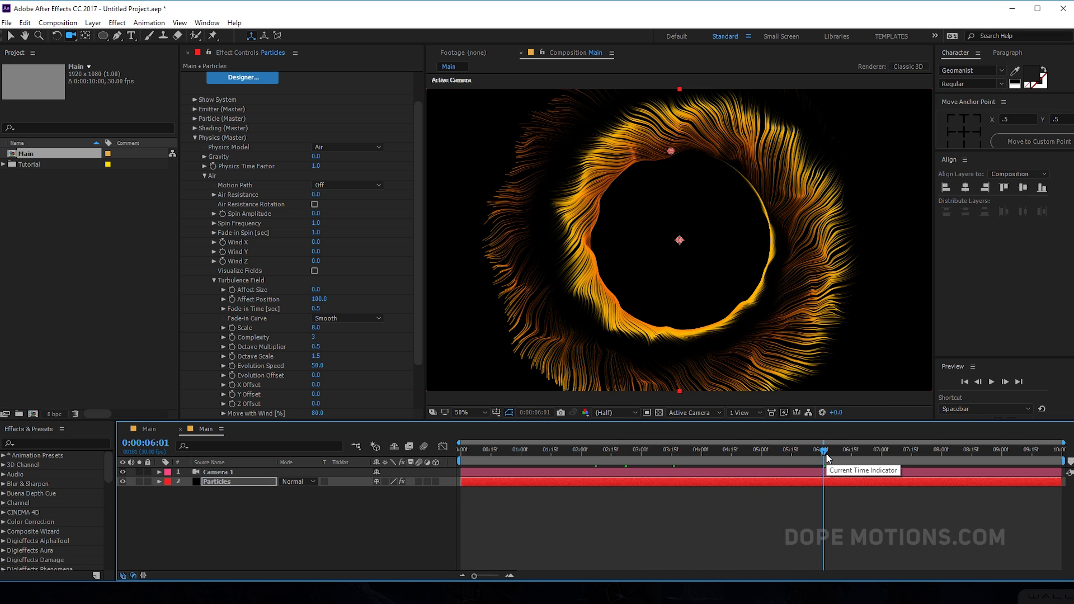
# Step: Set the Aux System's Life to 3 seconds and preview the strands at 0:00:03:07 and 0:00:04:14
pyautogui.click(194, 138)
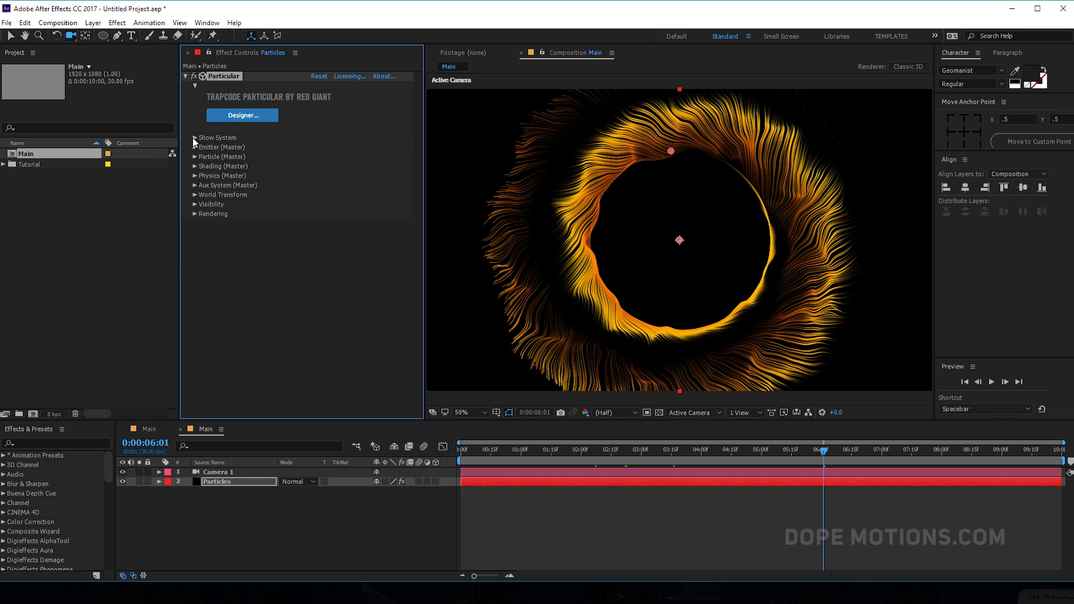
pyautogui.click(194, 186)
pyautogui.scroll(-1, 222, 188)
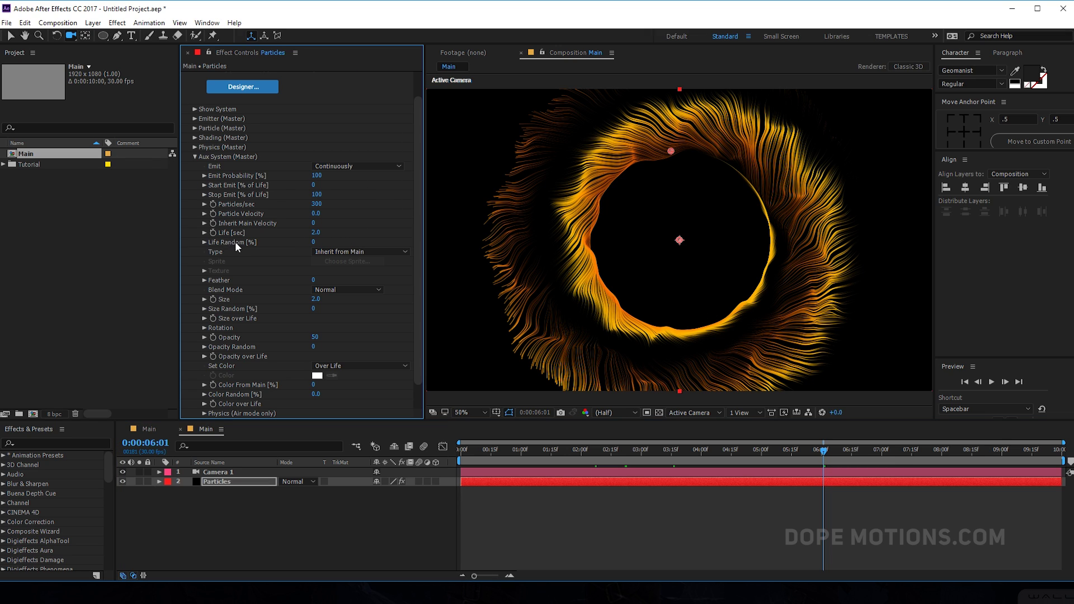
pyautogui.click(315, 233)
pyautogui.press('Return')
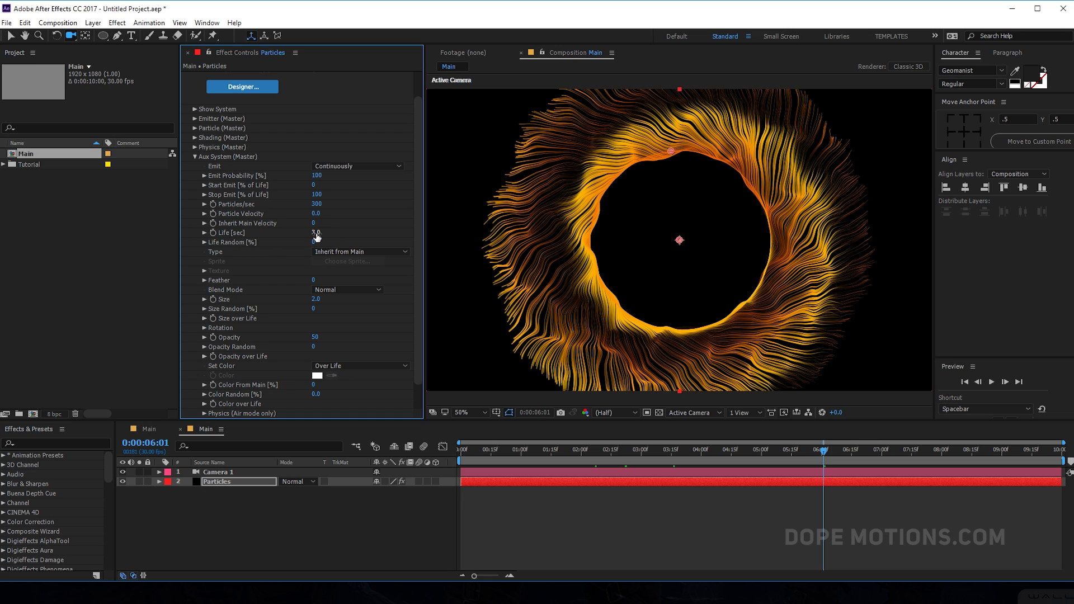
pyautogui.moveTo(602, 451); pyautogui.dragTo(656, 452)
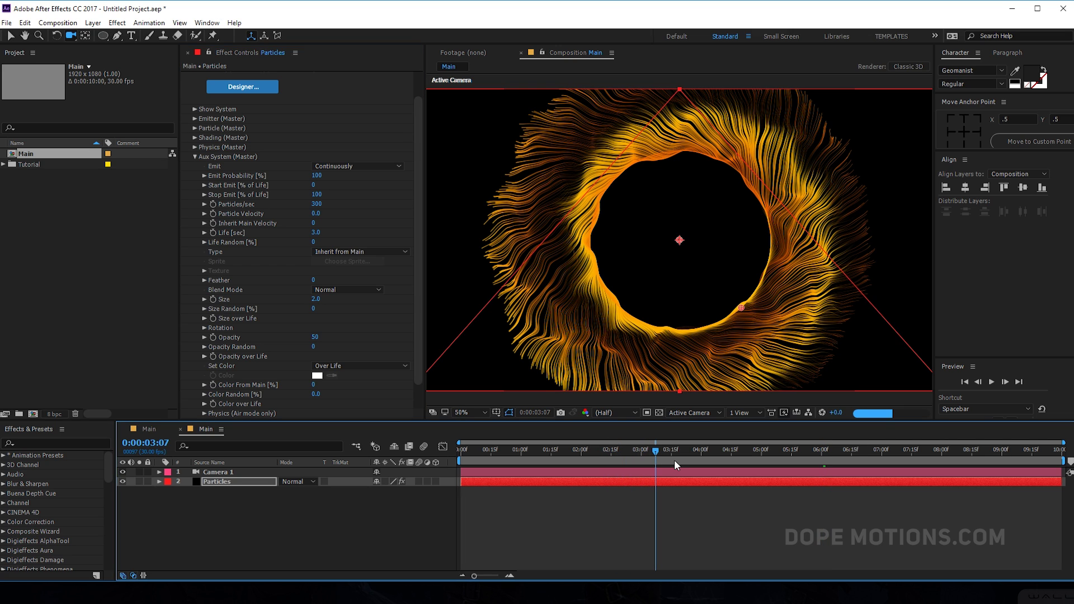
pyautogui.click(728, 459)
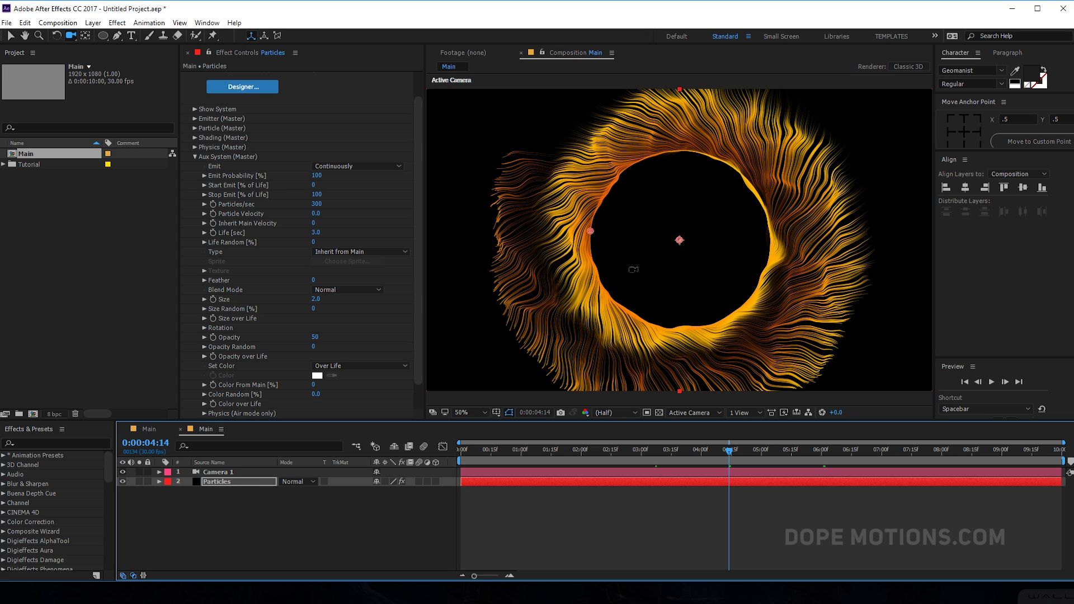
# Step: Orbit the camera around the particle ring until it appears as a diagonally tilted oval
pyautogui.click(667, 262)
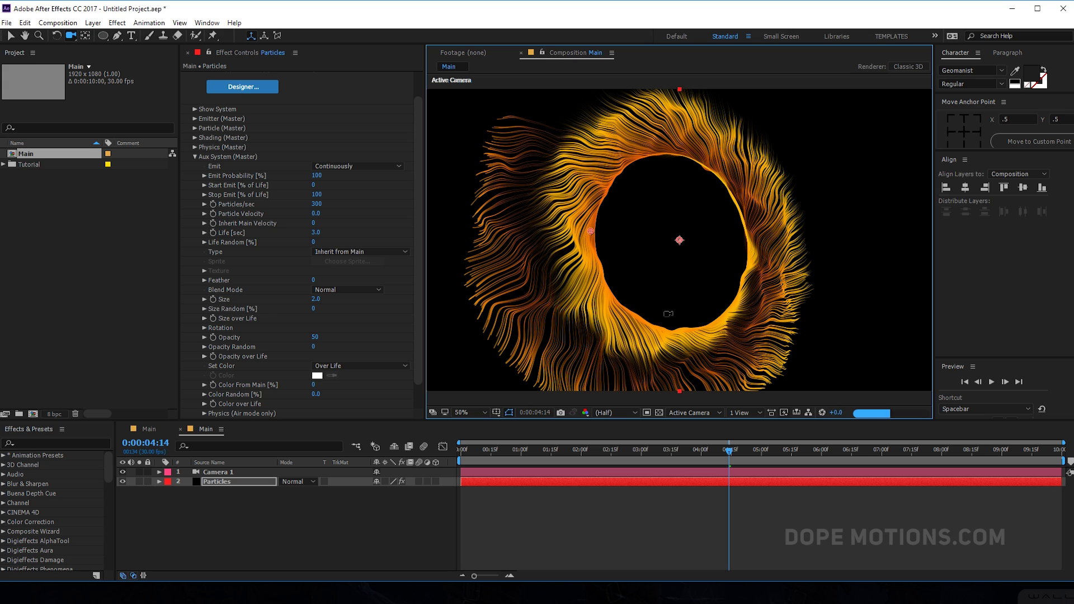
pyautogui.moveTo(642, 254)
pyautogui.mouseDown()
pyautogui.moveTo(631, 244)
pyautogui.moveTo(636, 272)
pyautogui.mouseUp()
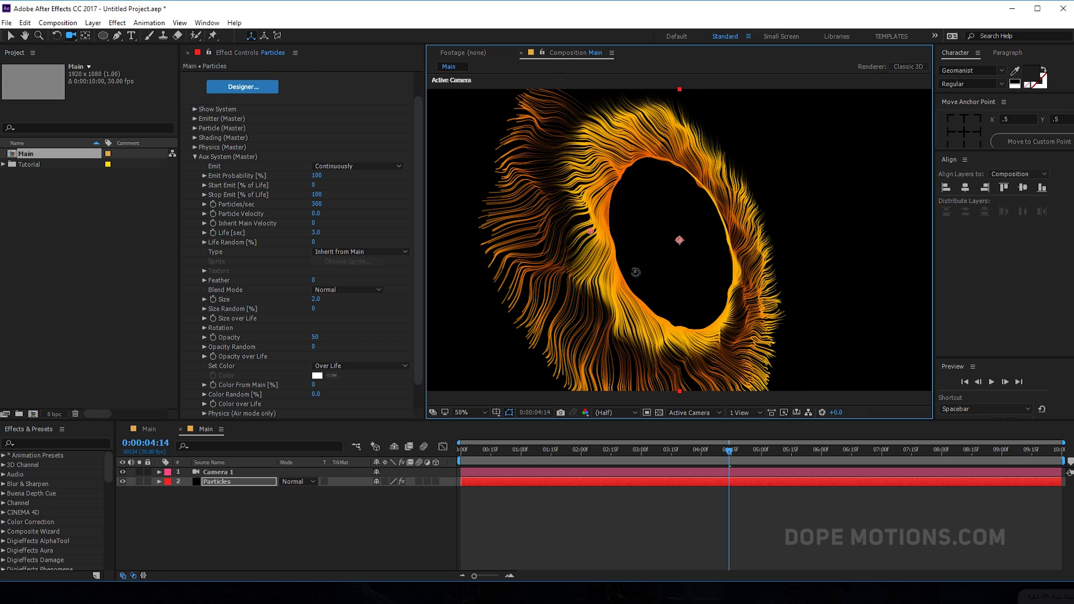
pyautogui.moveTo(664, 297); pyautogui.dragTo(673, 272)
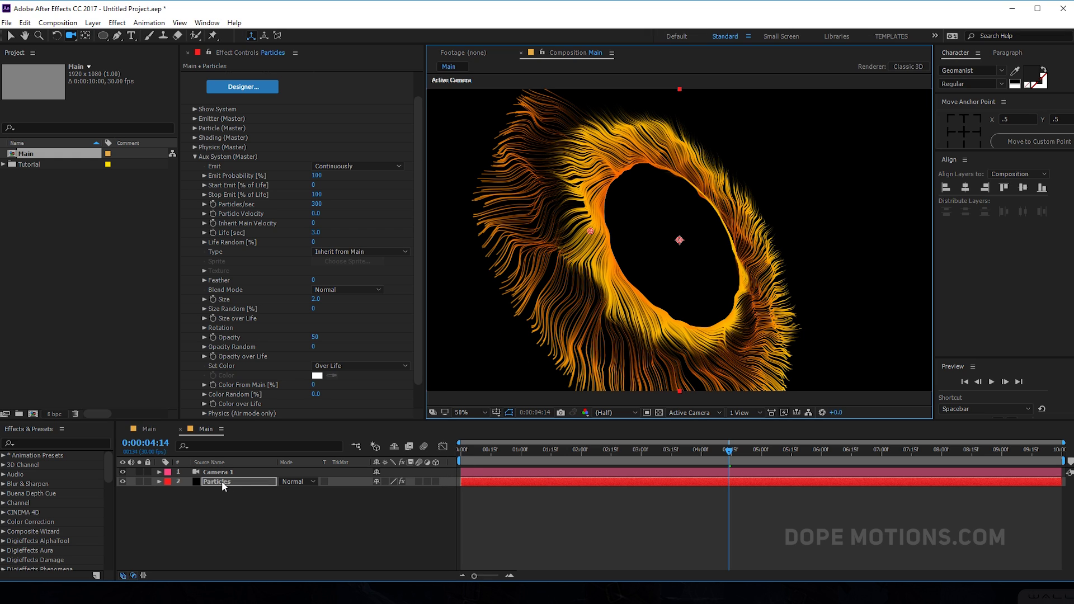
# Step: Turn on Depth of Field for Camera 1 and set its Zoom to 1500 pixels
pyautogui.click(219, 473)
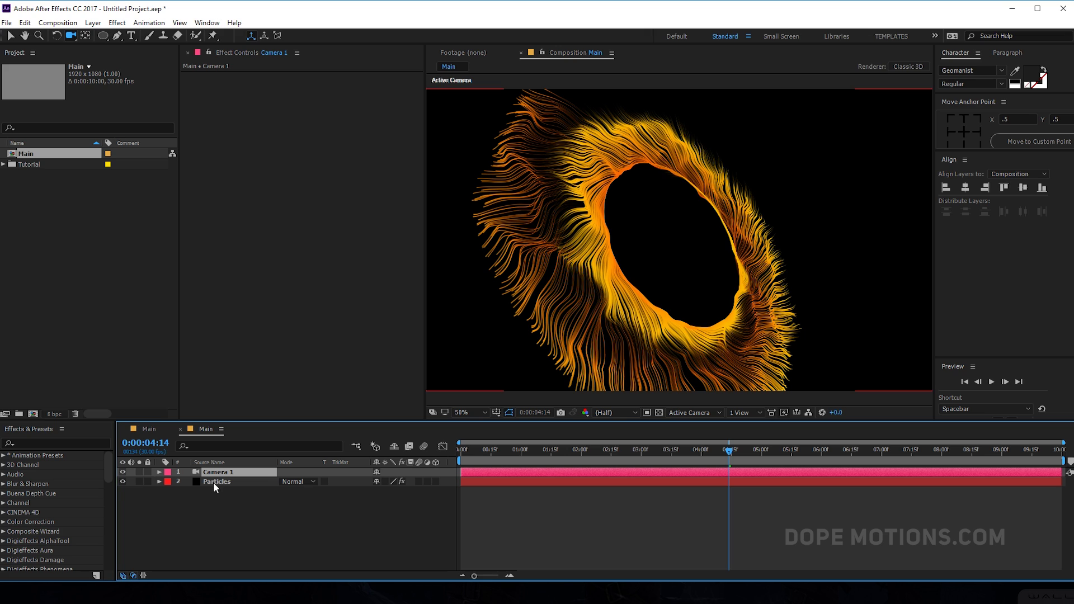
pyautogui.press('a')
pyautogui.press('a')
pyautogui.click(379, 501)
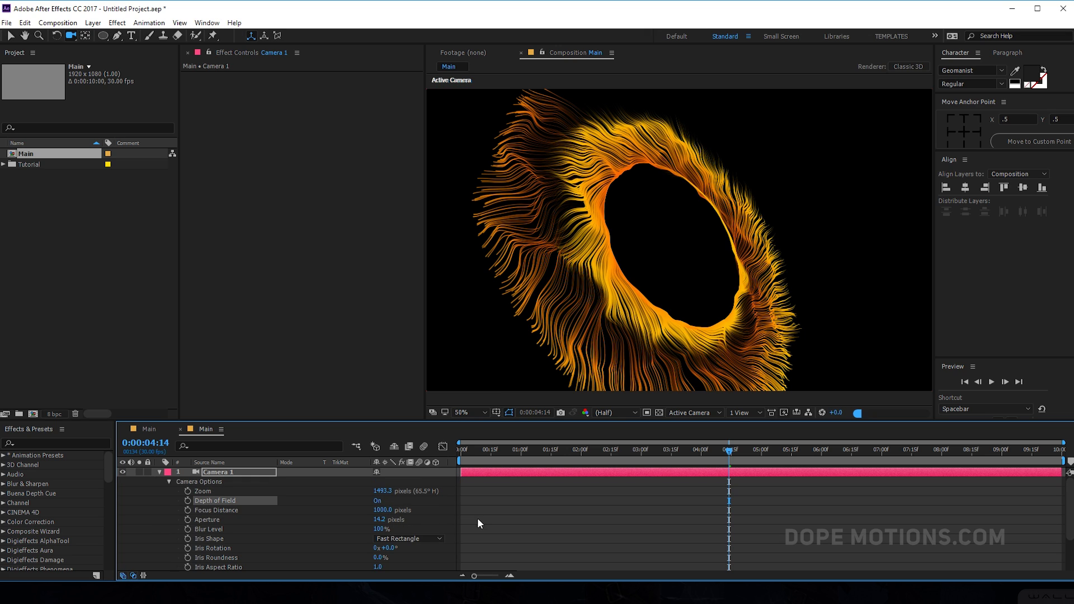
pyautogui.click(386, 490)
pyautogui.write('1500')
pyautogui.press('Return')
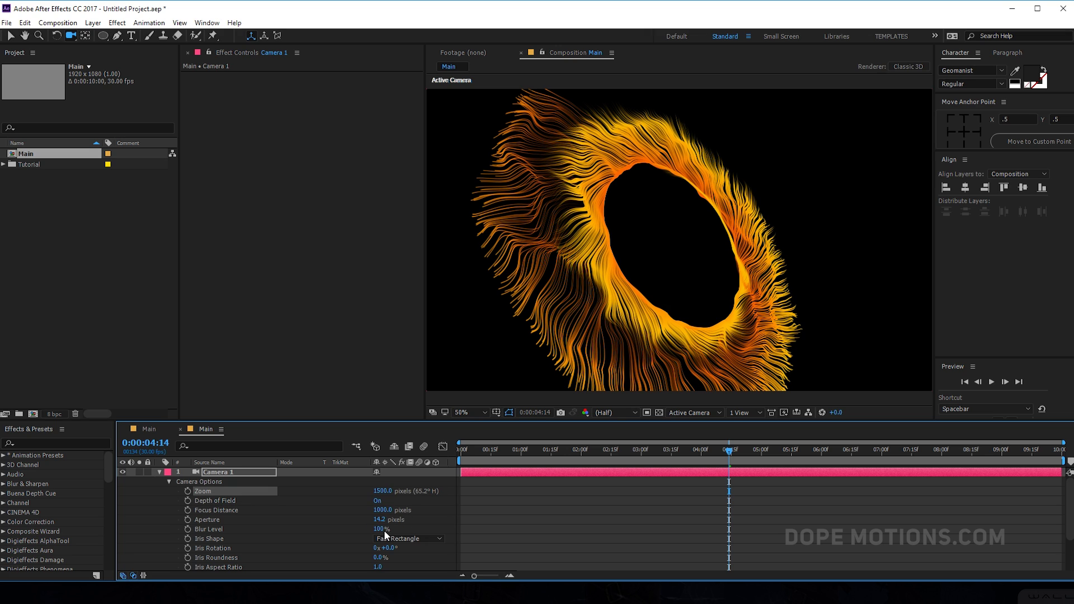
# Step: Set Camera 1's Aperture to 200 pixels and its Blur Level to 200%
pyautogui.click(380, 520)
pyautogui.write('200')
pyautogui.press('Return')
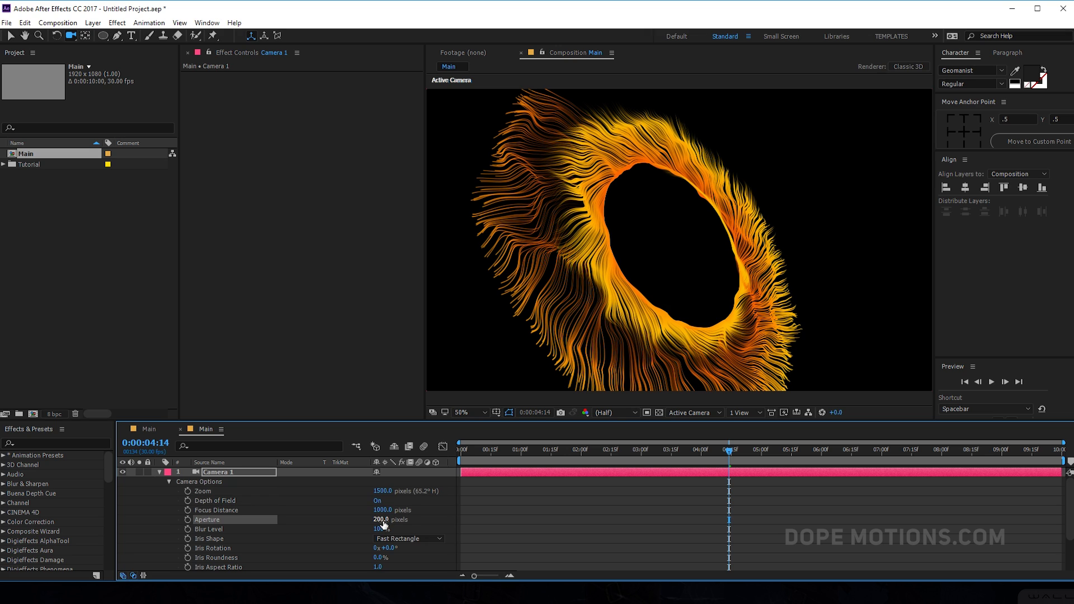
pyautogui.click(381, 529)
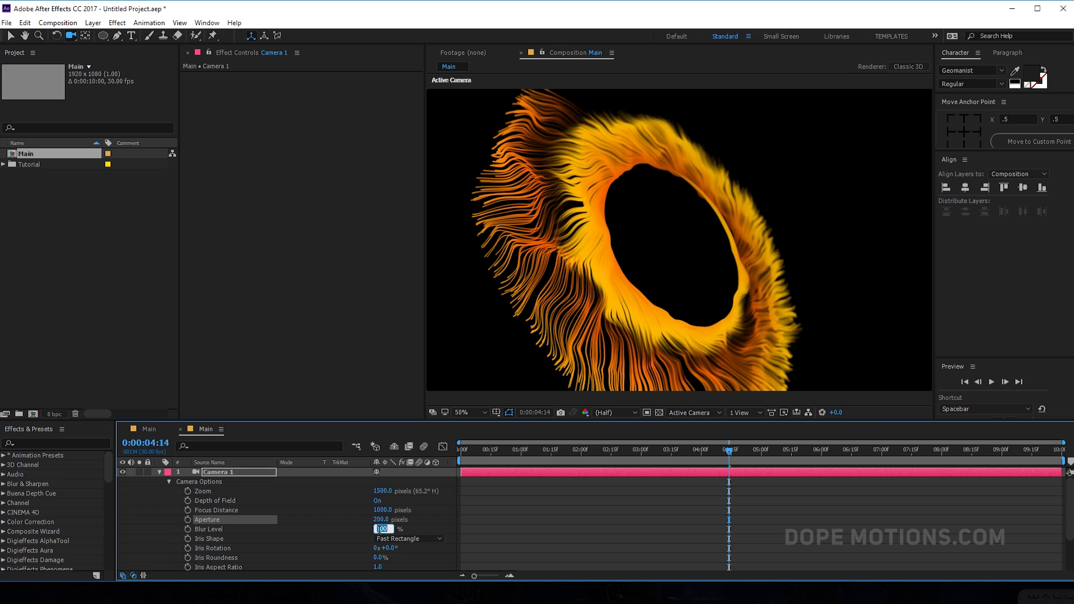
pyautogui.press('Return')
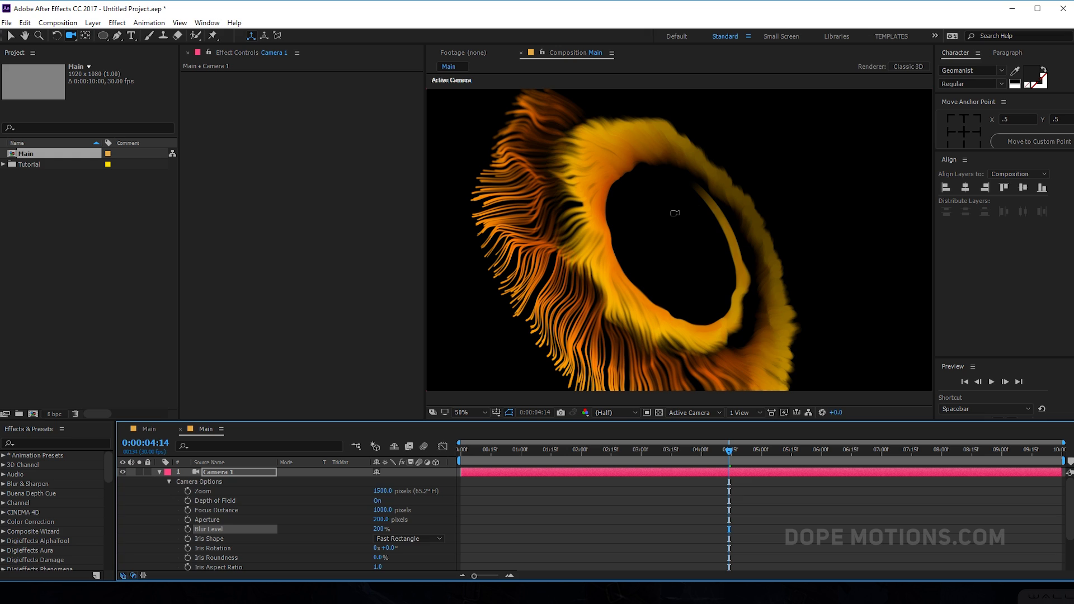
# Step: Set Camera 1's Focus Distance to 1200 pixels
pyautogui.click(382, 509)
pyautogui.write('1200')
pyautogui.press('Return')
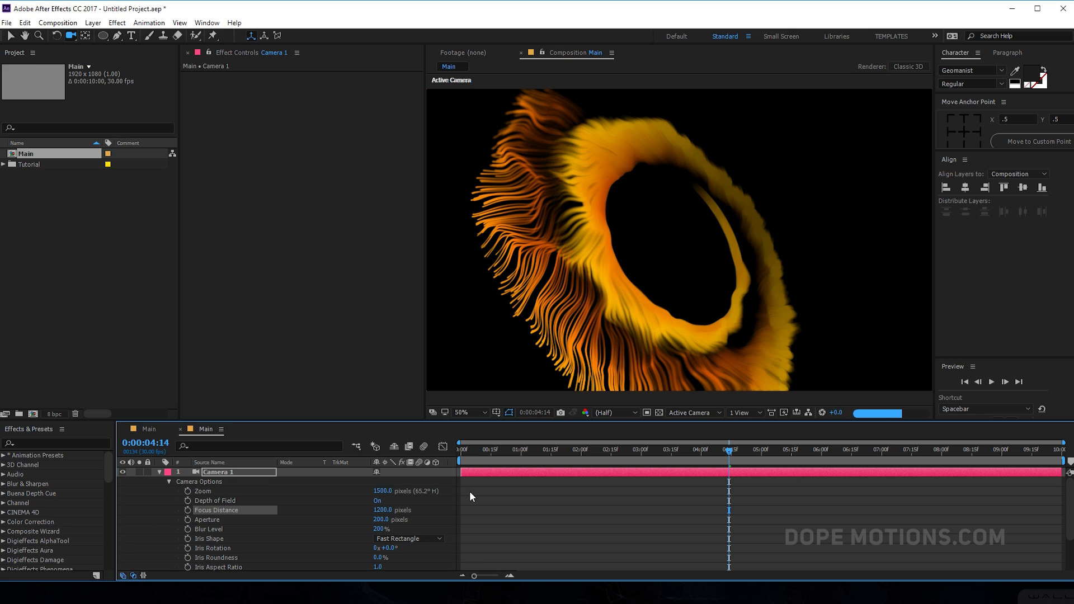
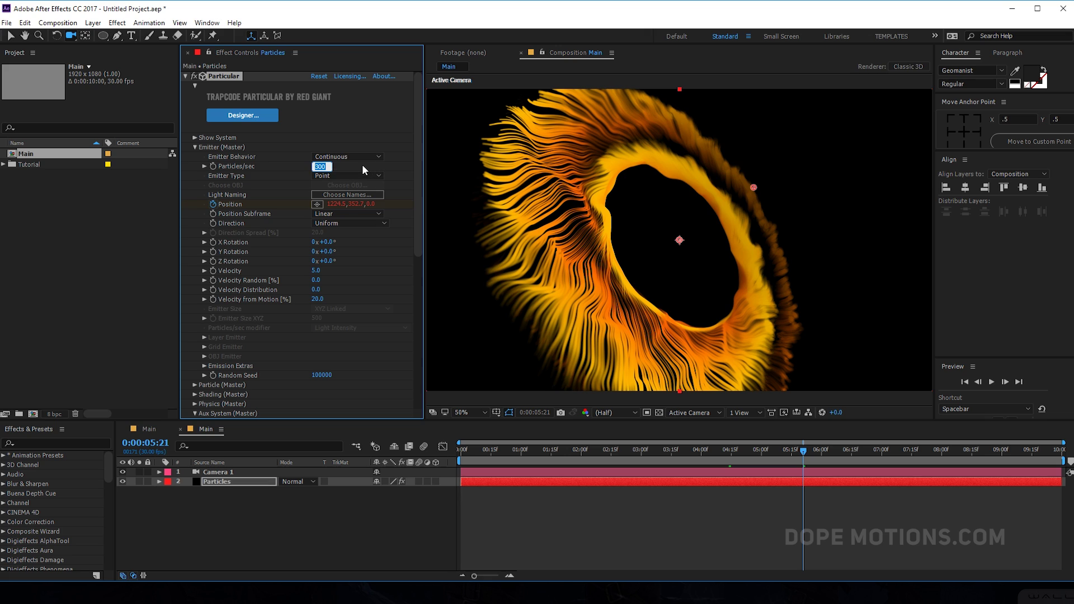
# Step: Set the emitter's Particles/sec to 250 and preview the ring up to 0:00:04:19
pyautogui.write('250')
pyautogui.press('Return')
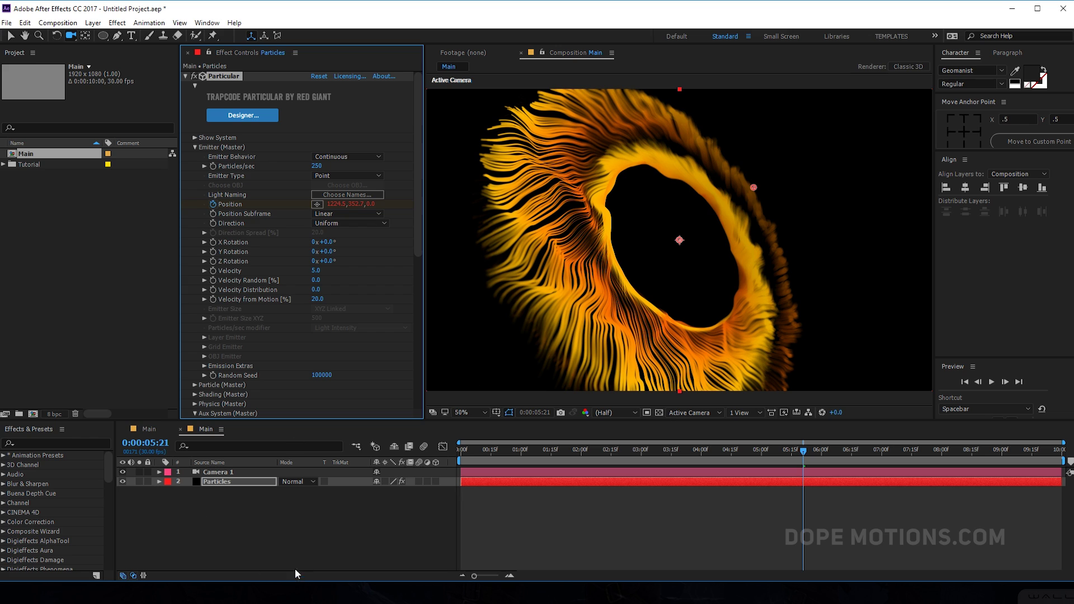
pyautogui.moveTo(591, 452); pyautogui.dragTo(740, 451)
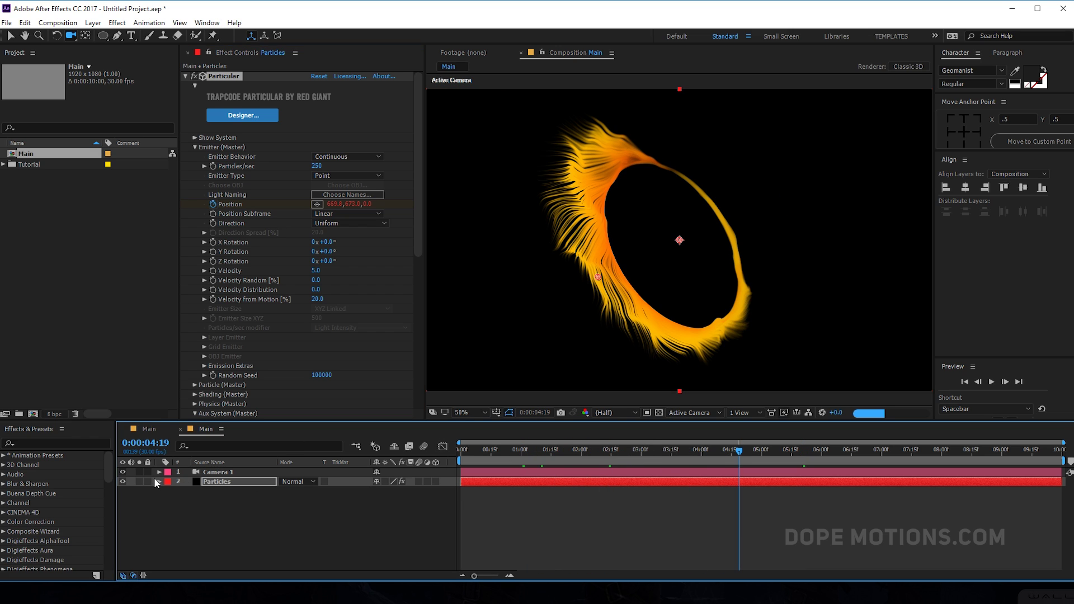
# Step: Find the Glow effect by name and apply it to the Particles layer
pyautogui.click(217, 480)
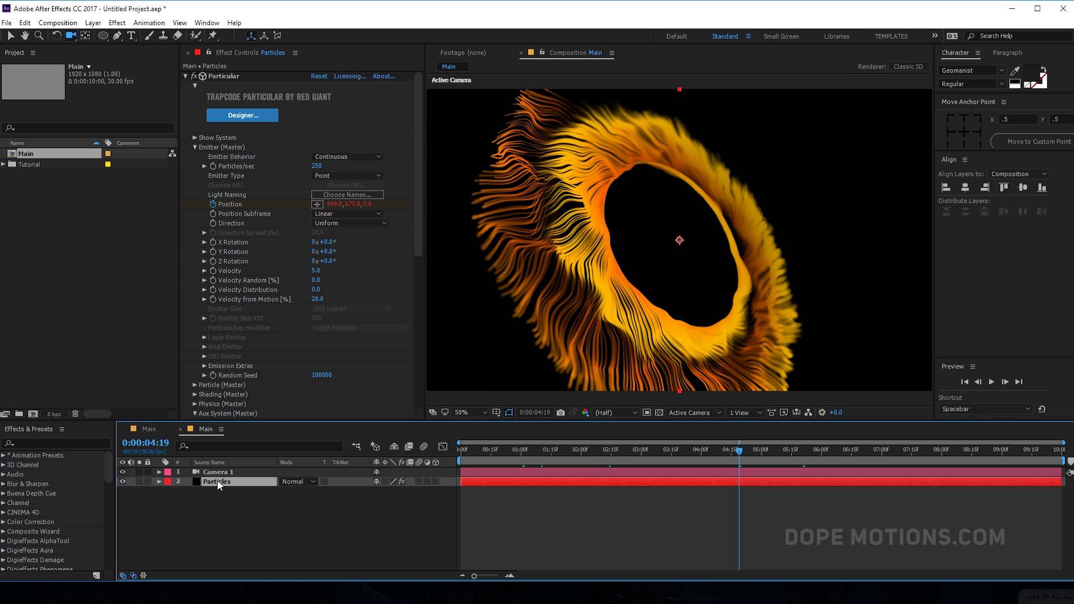
pyautogui.hotkey('ctrl', 'space')
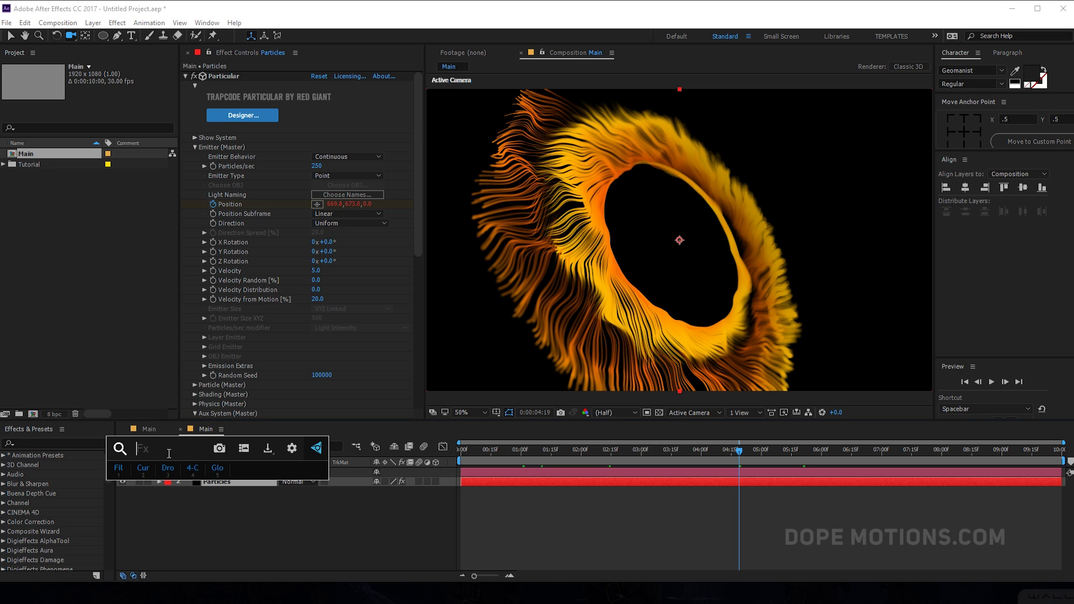
pyautogui.write('glo')
pyautogui.press('Return')
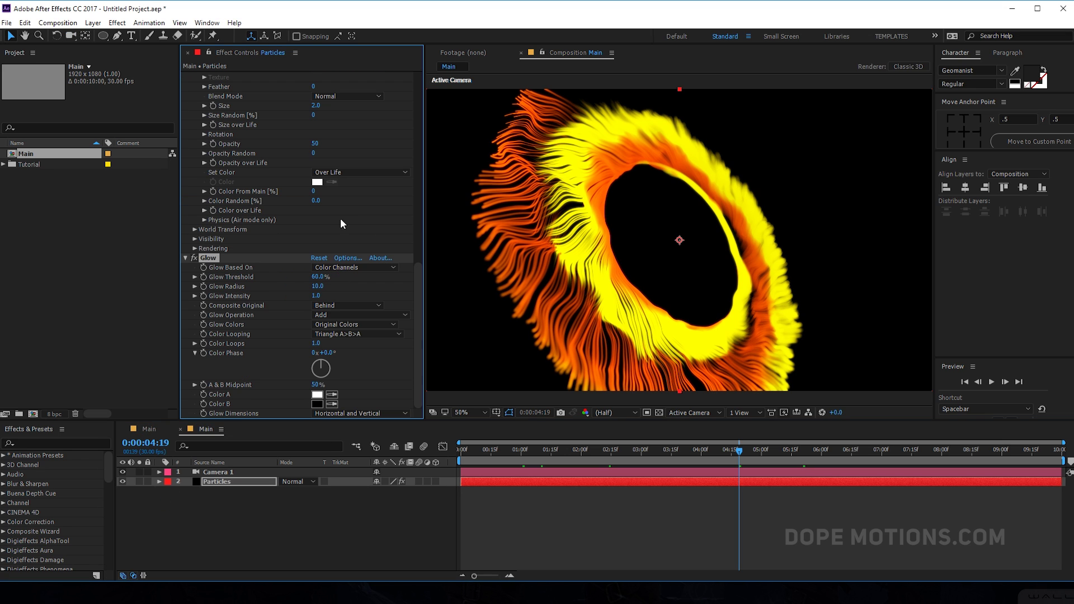
# Step: Set the Glow Threshold to 79.2% and Glow Radius to 129, previewing the glowing ring up to 0:00:05:01
pyautogui.moveTo(317, 277); pyautogui.dragTo(347, 282)
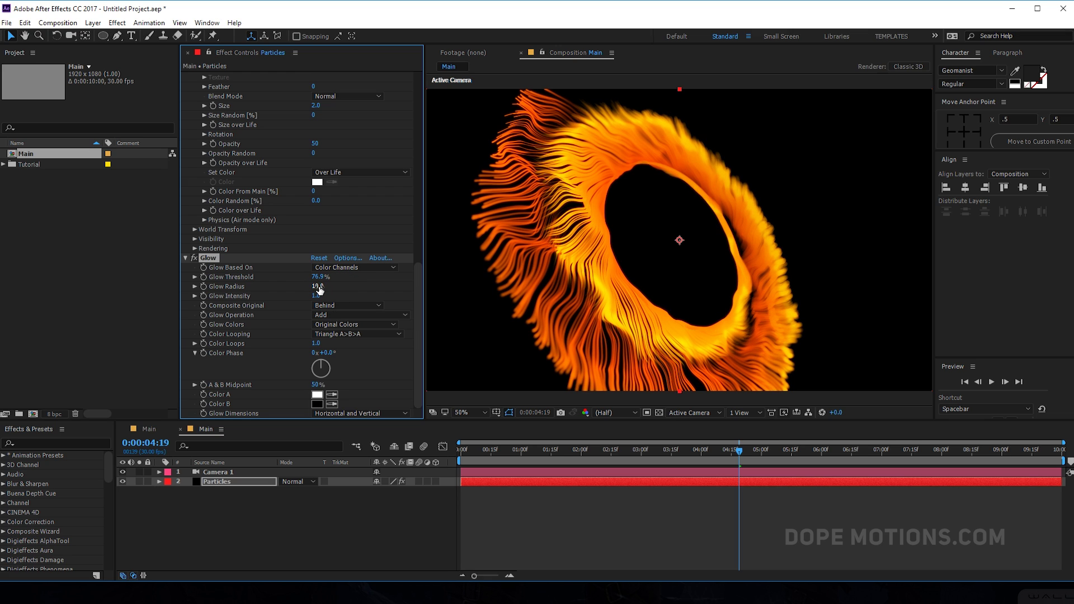
pyautogui.moveTo(317, 286); pyautogui.dragTo(353, 286)
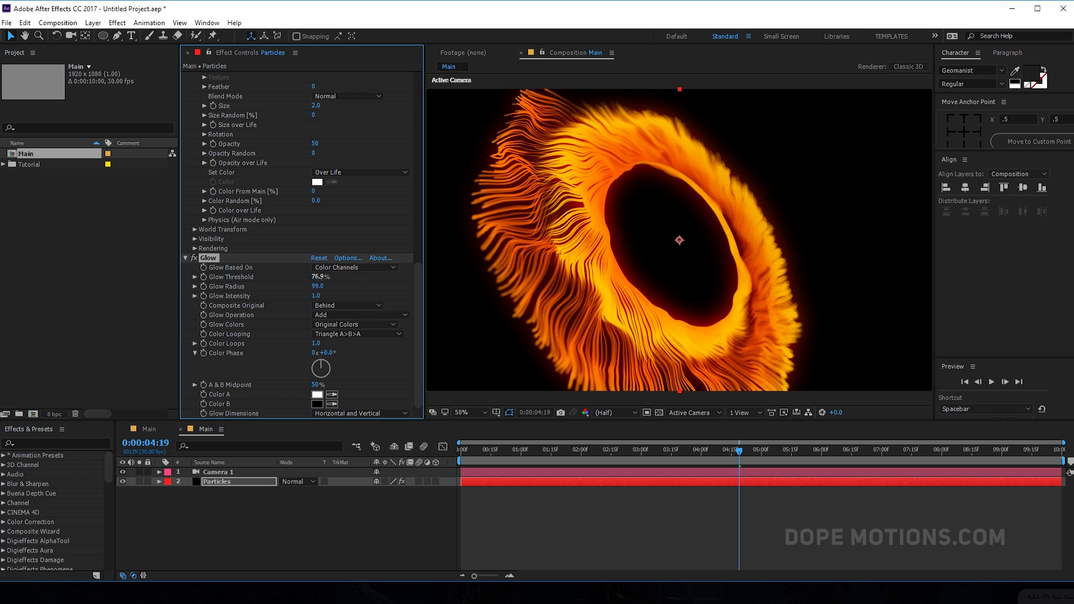
pyautogui.moveTo(348, 279)
pyautogui.mouseDown()
pyautogui.moveTo(336, 279)
pyautogui.moveTo(352, 284)
pyautogui.mouseUp()
pyautogui.moveTo(318, 289); pyautogui.dragTo(341, 286)
pyautogui.moveTo(517, 451); pyautogui.dragTo(765, 457)
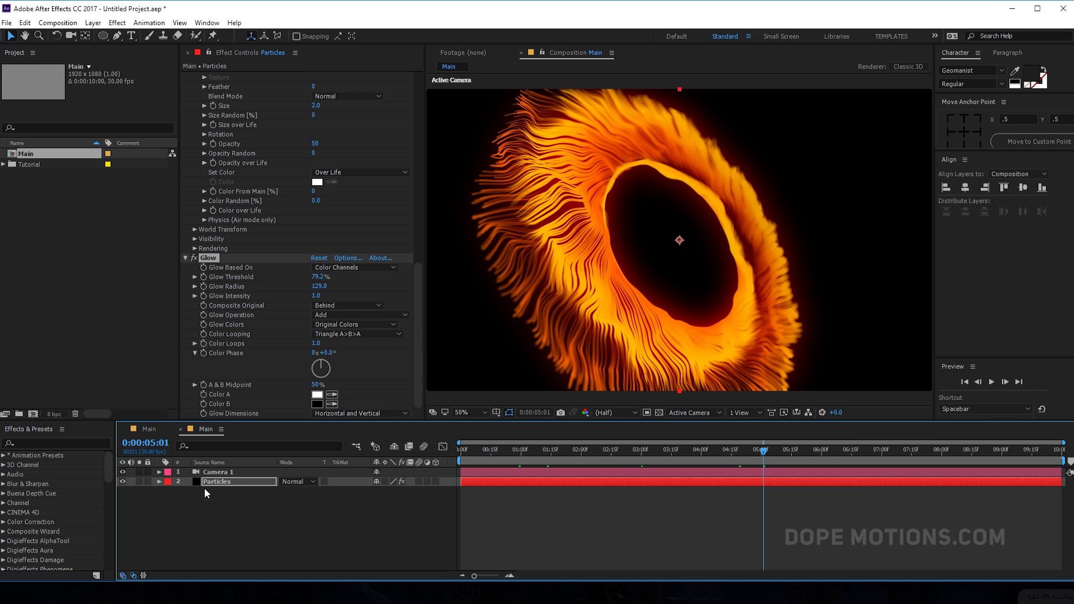
# Step: Set the Emitter (Master) Velocity to 135 and preview the animation up to 0:00:04:02
pyautogui.click(185, 258)
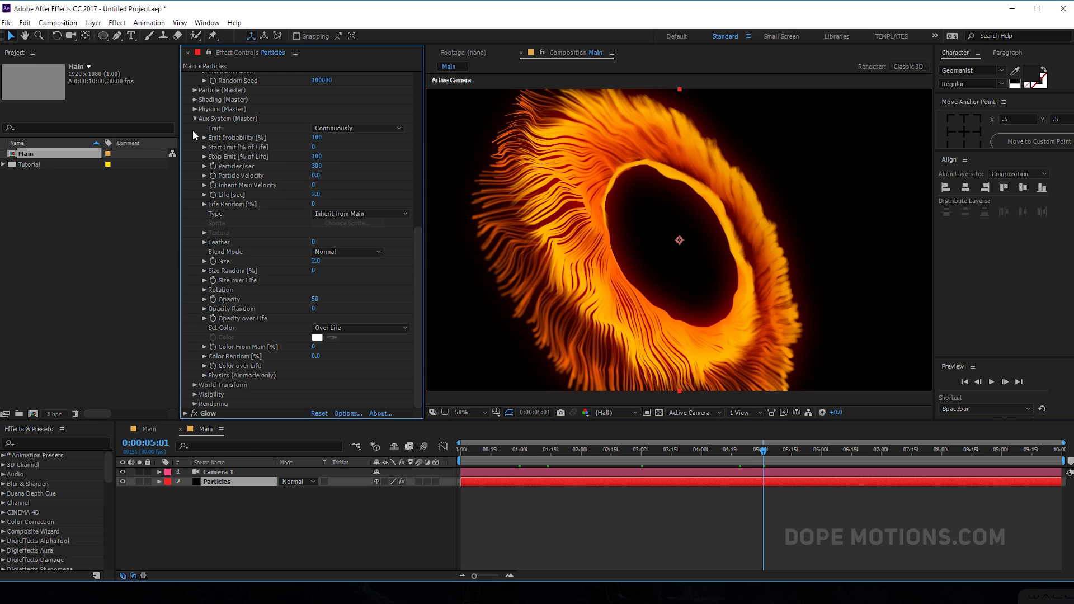
pyautogui.click(194, 119)
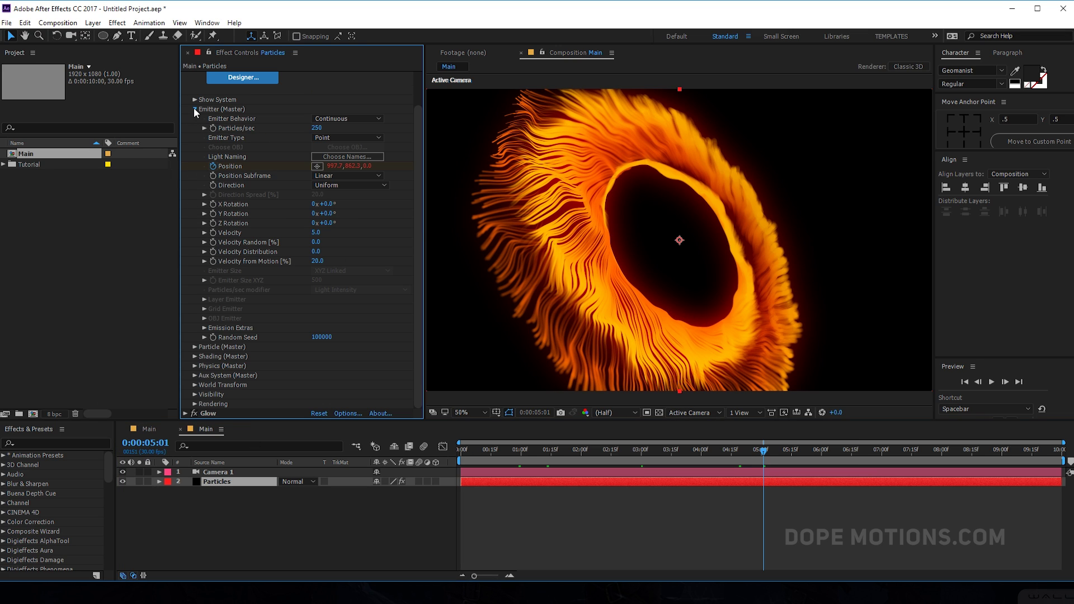
pyautogui.click(195, 109)
pyautogui.click(195, 185)
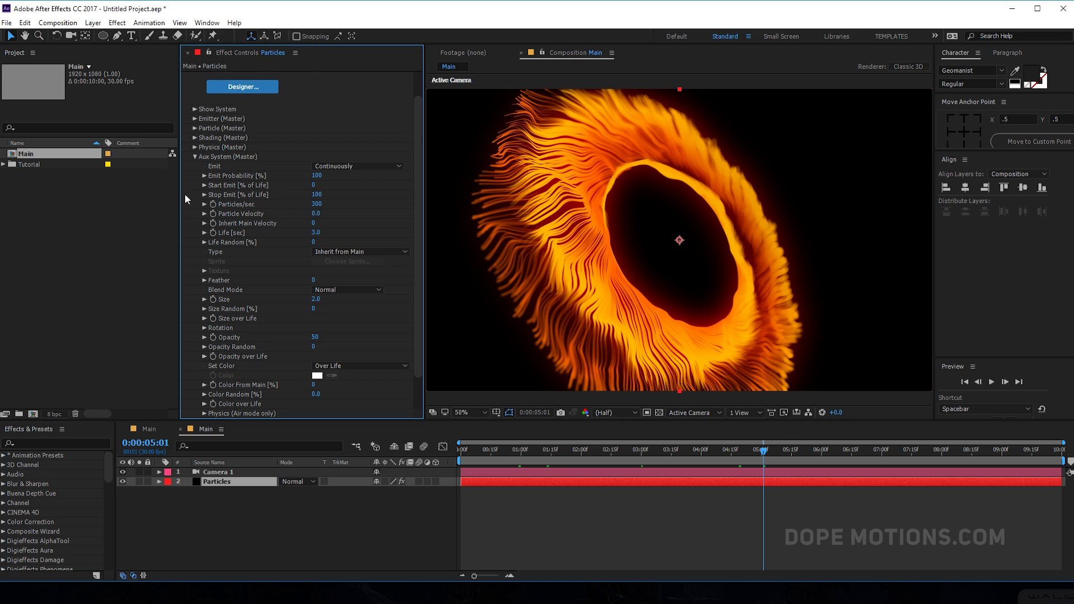
pyautogui.click(193, 156)
pyautogui.click(195, 147)
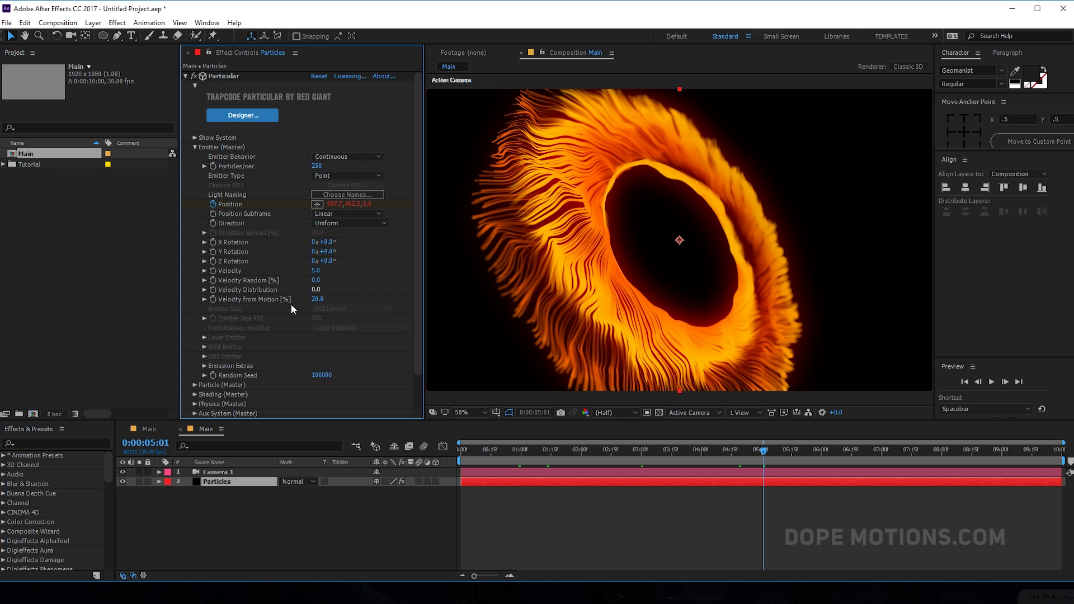
pyautogui.moveTo(317, 271); pyautogui.dragTo(349, 277)
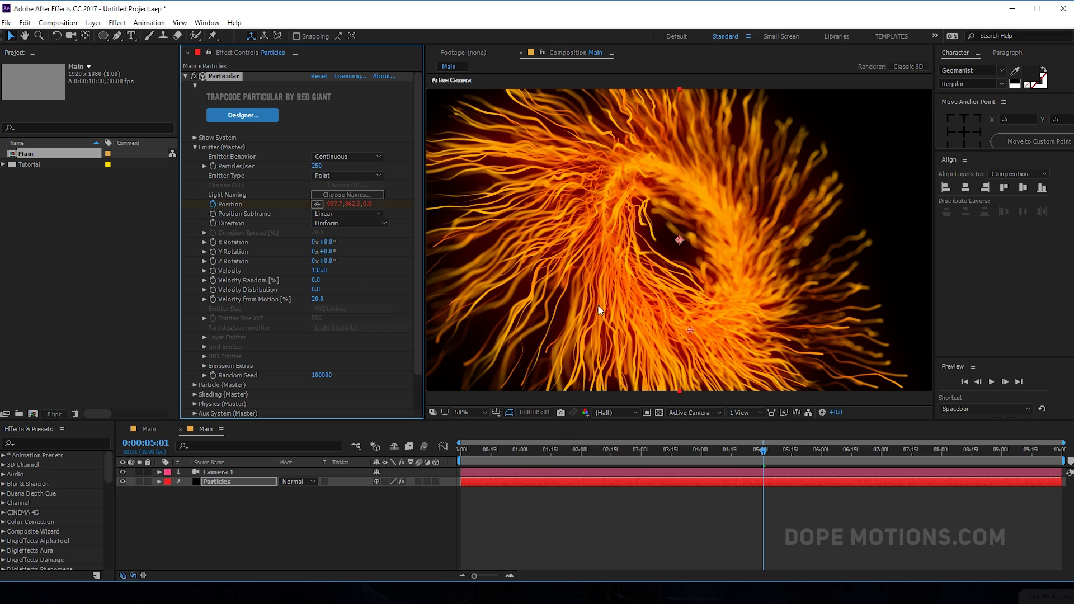
pyautogui.moveTo(476, 448); pyautogui.dragTo(706, 466)
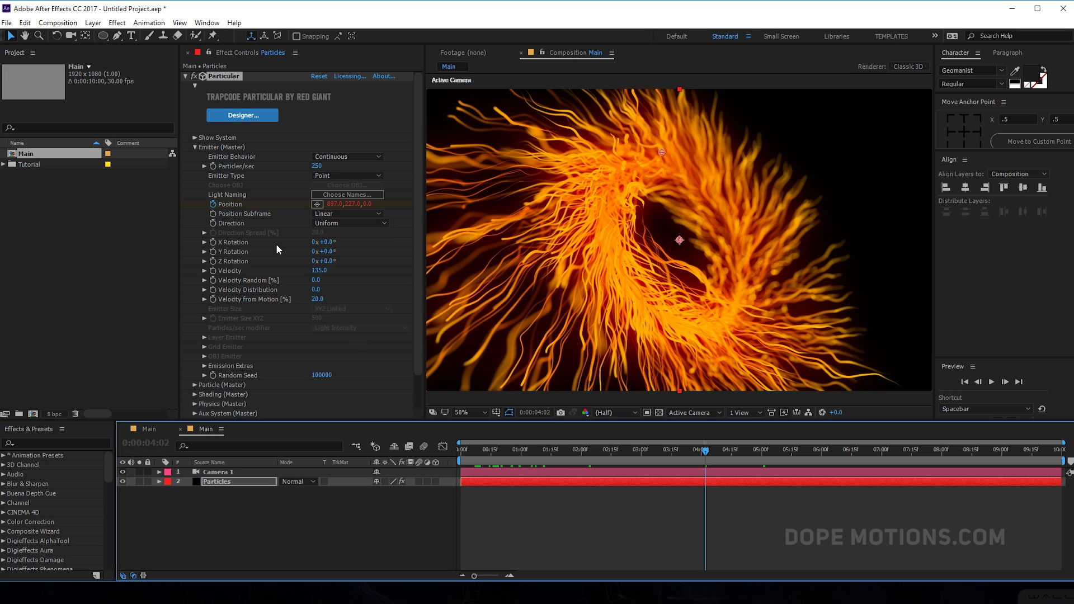
# Step: Set the Size of the main particles to 2 in Particular's Particle (Master) settings
pyautogui.click(193, 148)
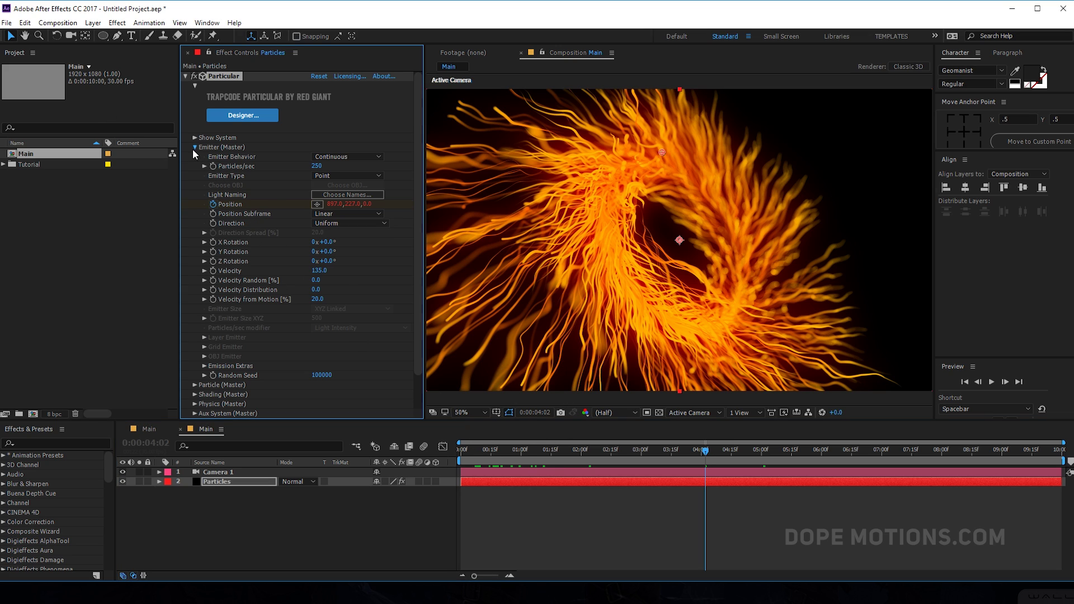
pyautogui.click(193, 156)
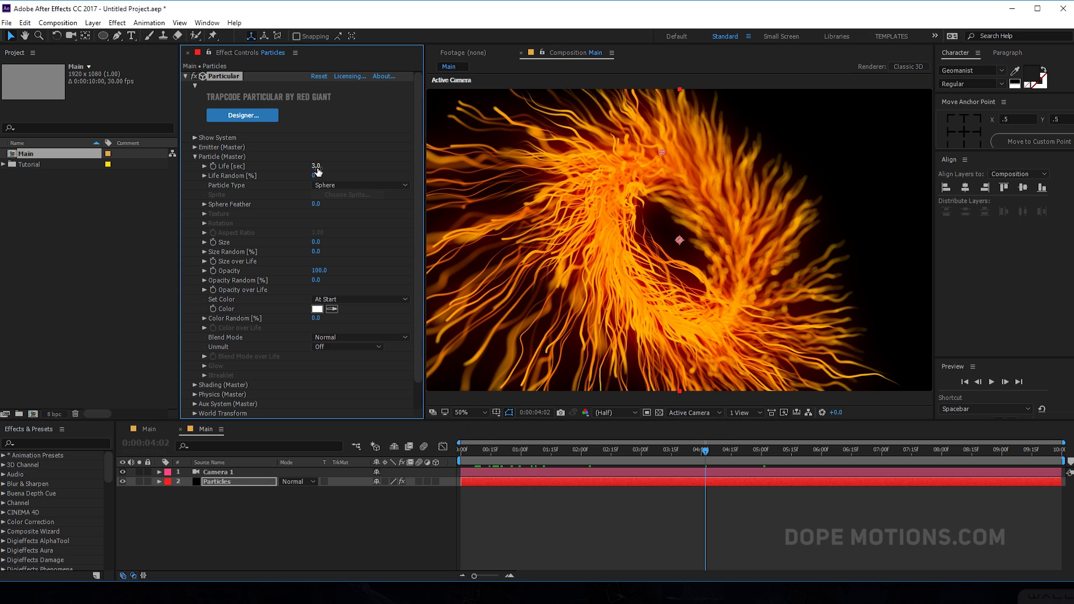
pyautogui.click(316, 244)
pyautogui.write('2')
pyautogui.press('Return')
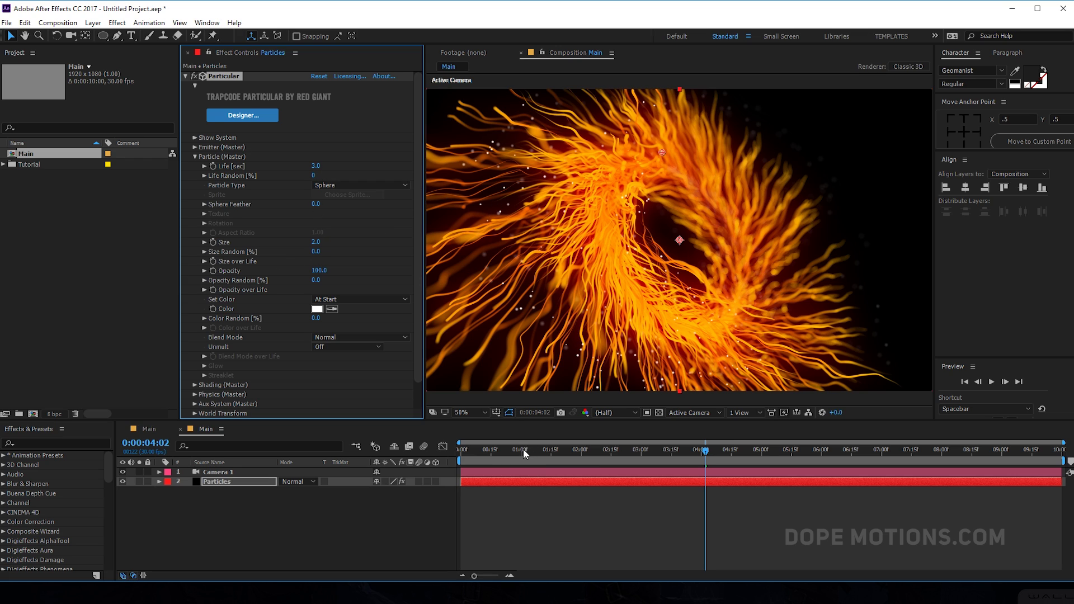
# Step: Sample an orange from the strands as the main particle Color and preview the animation up to 0:00:03:23
pyautogui.click(329, 311)
pyautogui.click(625, 278)
pyautogui.click(547, 451)
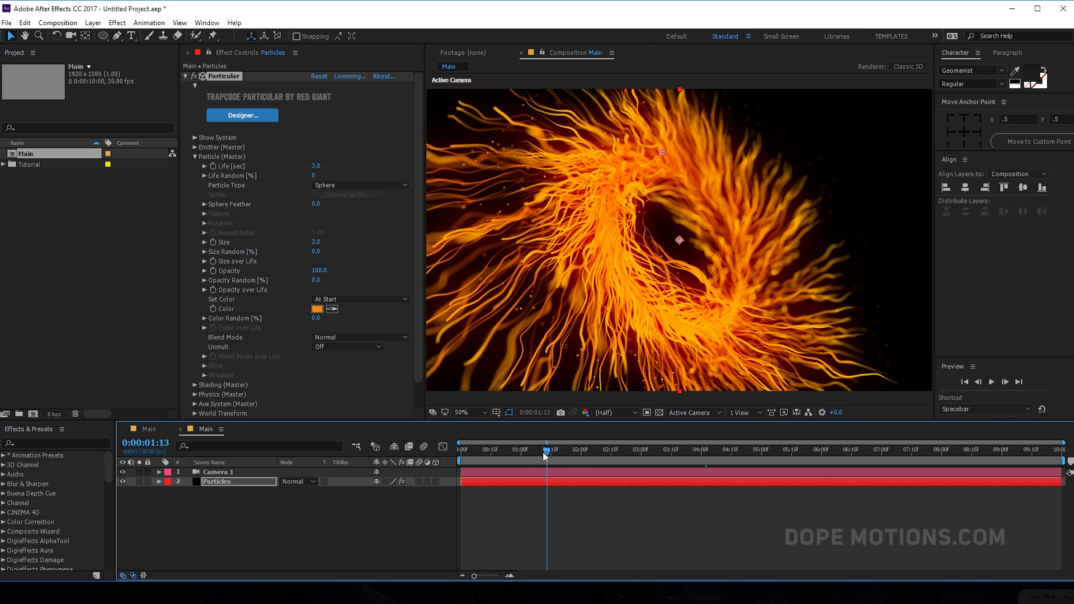
pyautogui.moveTo(552, 455); pyautogui.dragTo(690, 461)
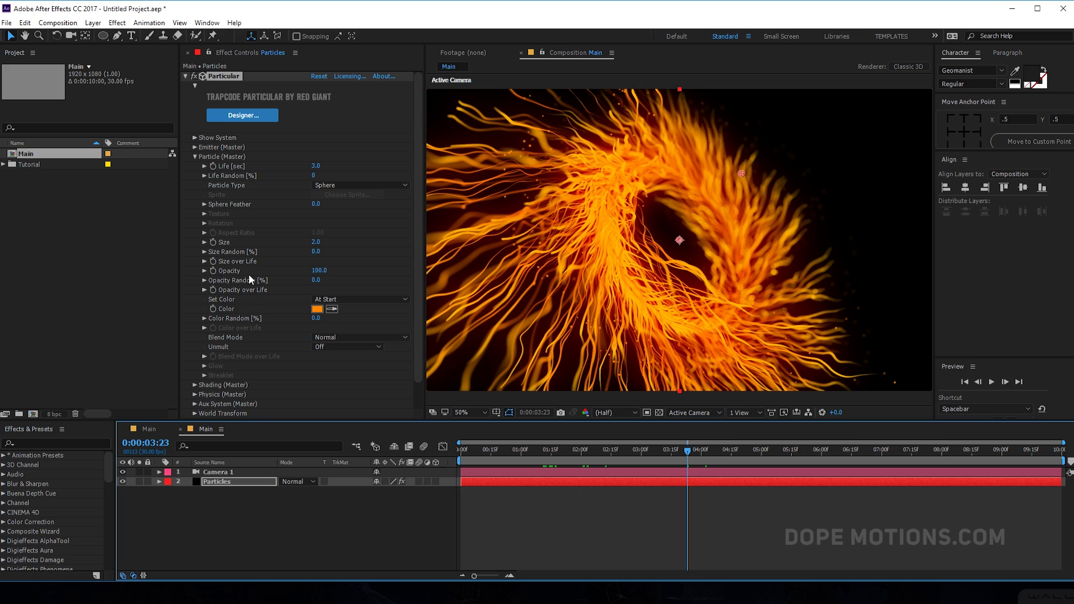
# Step: Apply the preset that rises quickly to a peak and falls gradually to zero to the main particles' Size over Life
pyautogui.click(205, 262)
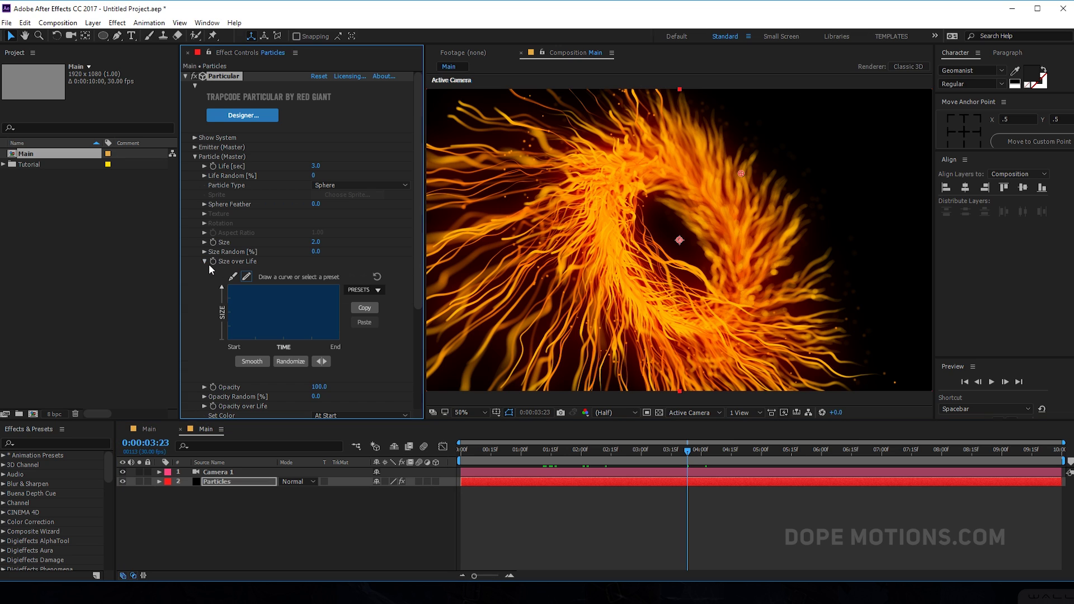
pyautogui.click(369, 291)
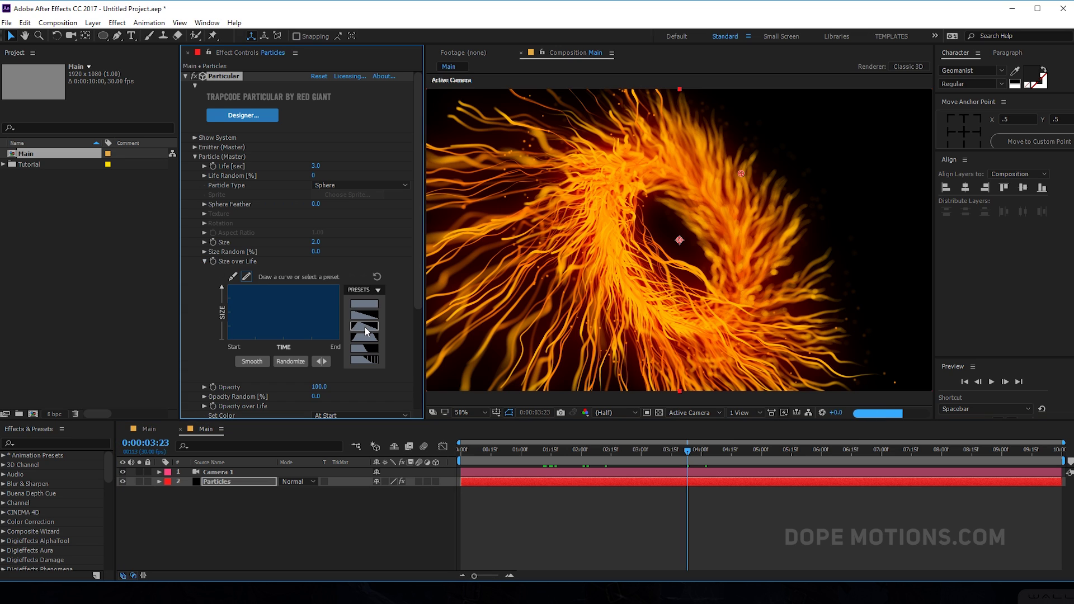
pyautogui.click(366, 327)
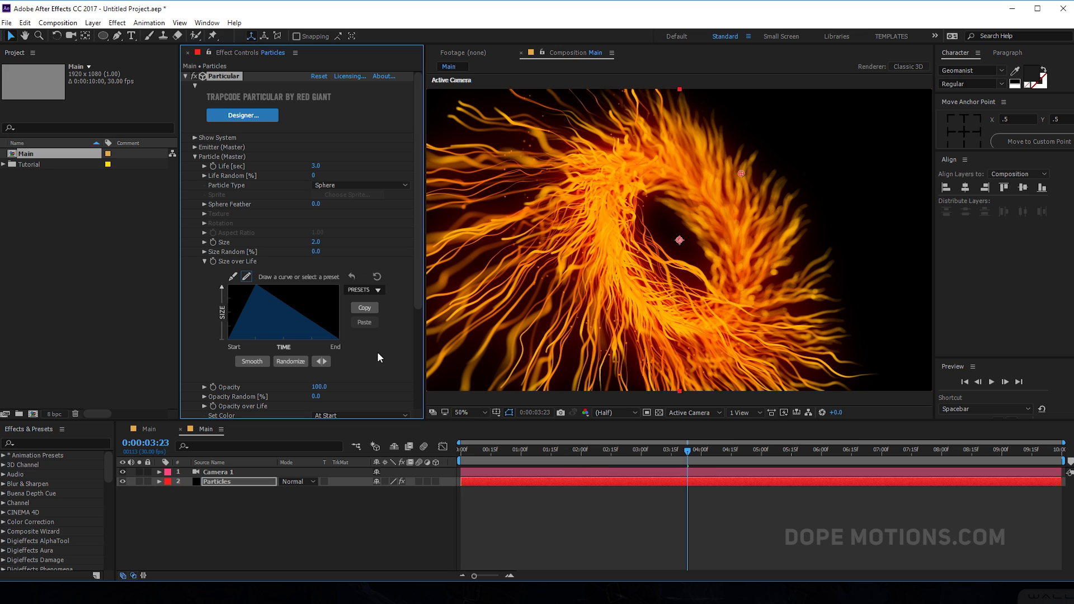
pyautogui.click(204, 261)
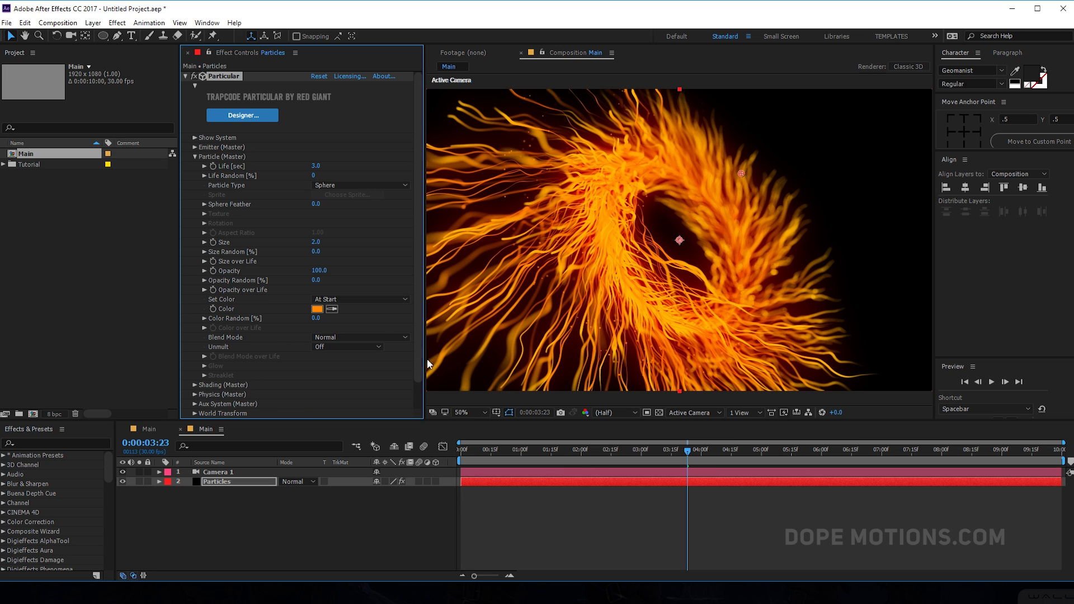
# Step: Create a black 1920 x 1080 solid named OP and set its blend mode to Screen
pyautogui.click(219, 559)
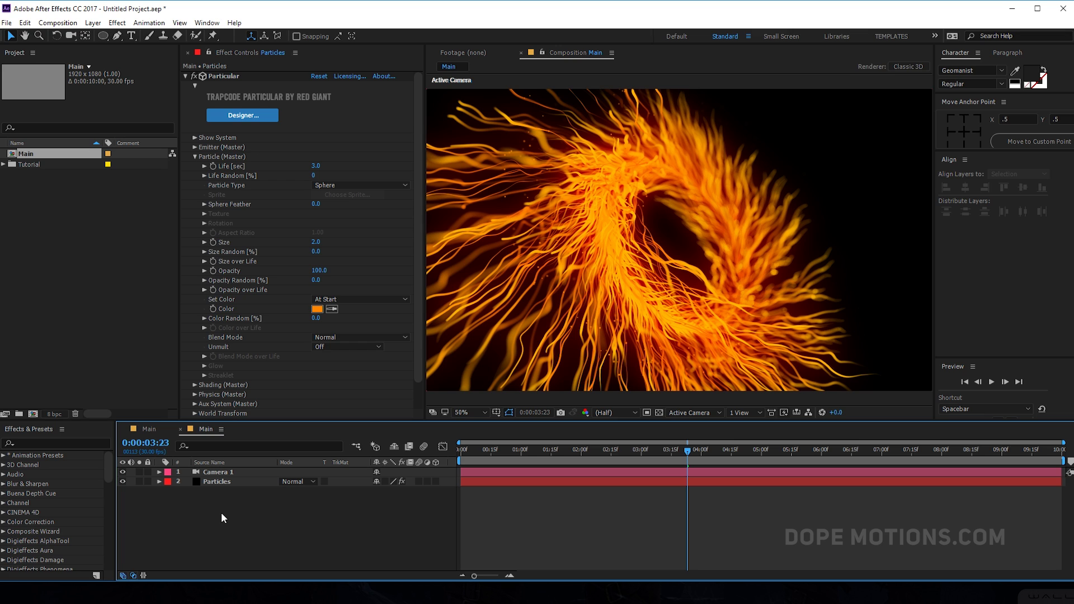
pyautogui.hotkey('ctrl', 'y')
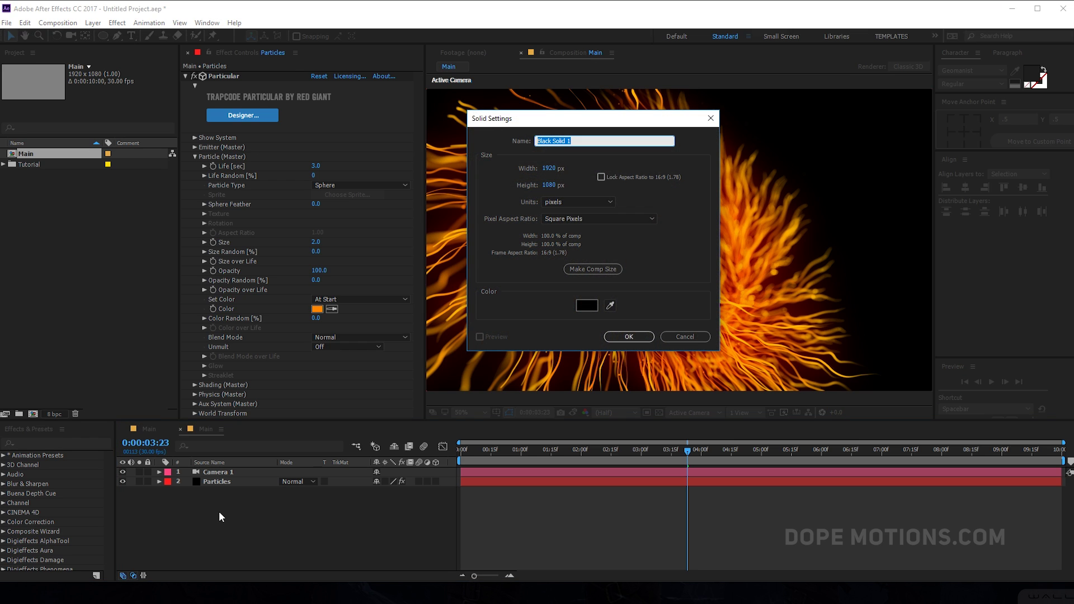
pyautogui.write('OP')
pyautogui.click(629, 336)
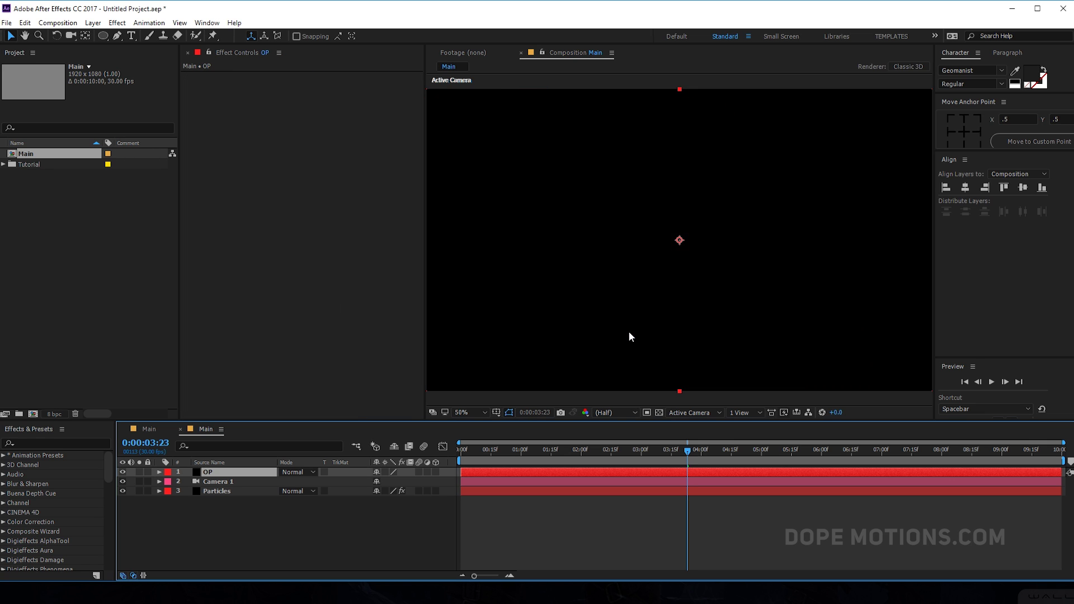
pyautogui.click(311, 473)
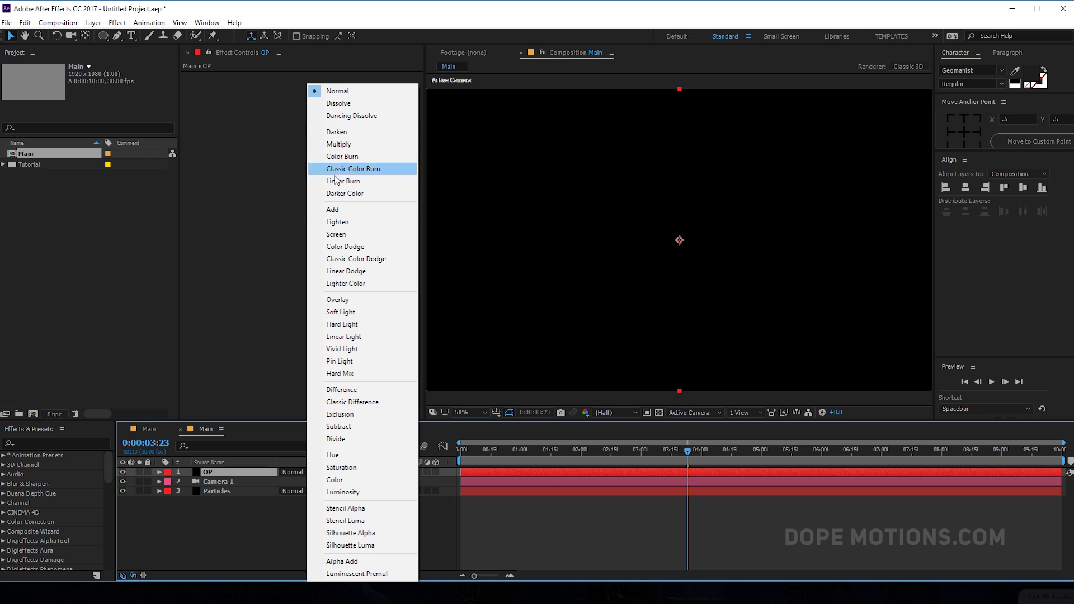
pyautogui.click(340, 235)
# Step: Find the Optical Flares effect by name and apply it to the OP layer
pyautogui.hotkey('ctrl', 'space')
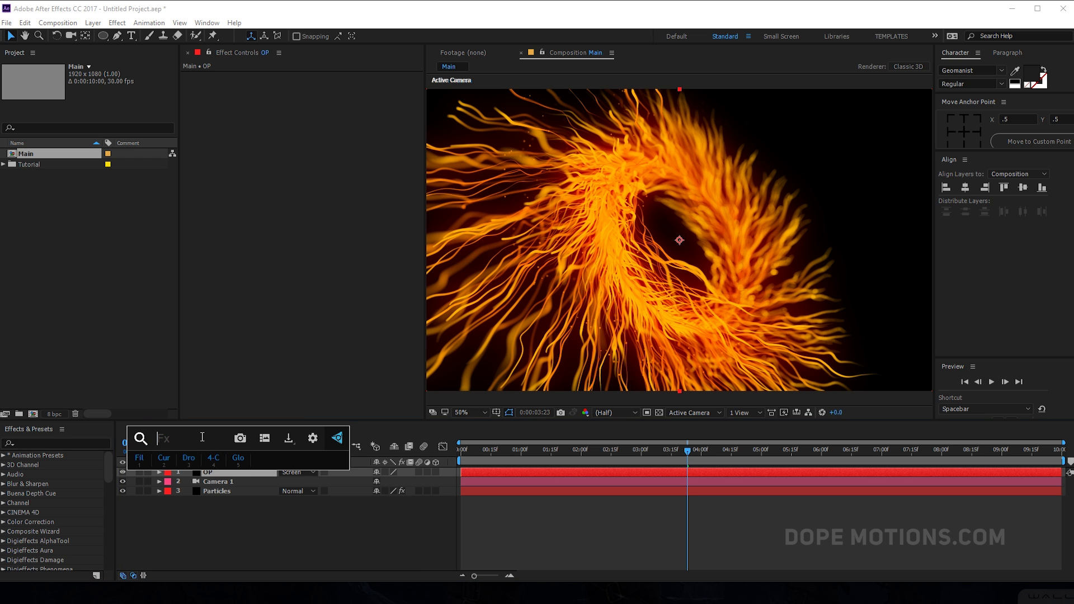
pyautogui.write('opt')
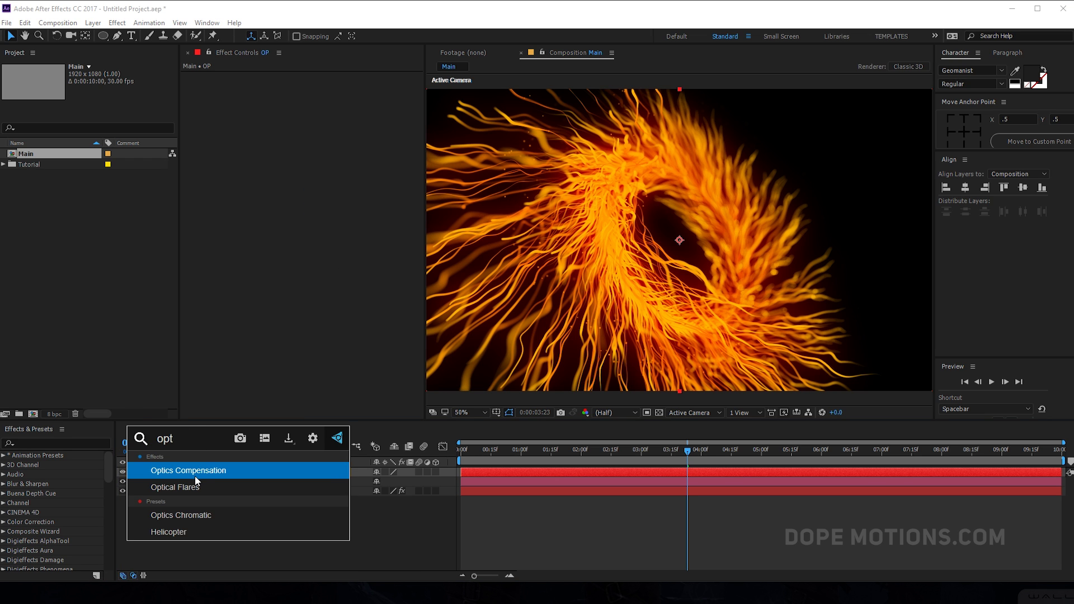
pyautogui.click(196, 484)
# Step: Clear all elements of the default flare and replace them with a single Glow lens object
pyautogui.click(347, 77)
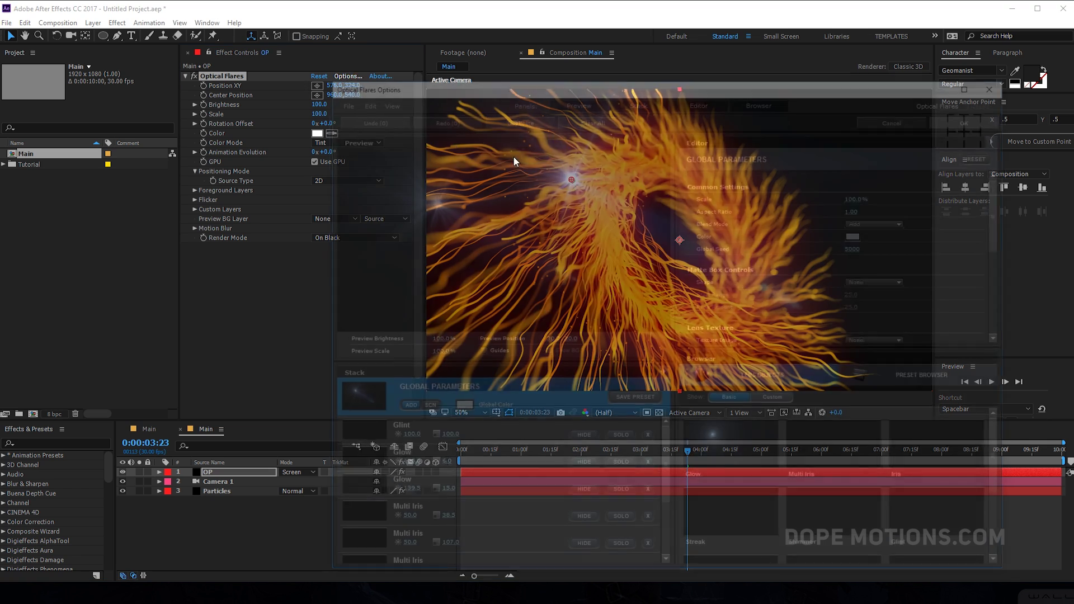
pyautogui.click(591, 116)
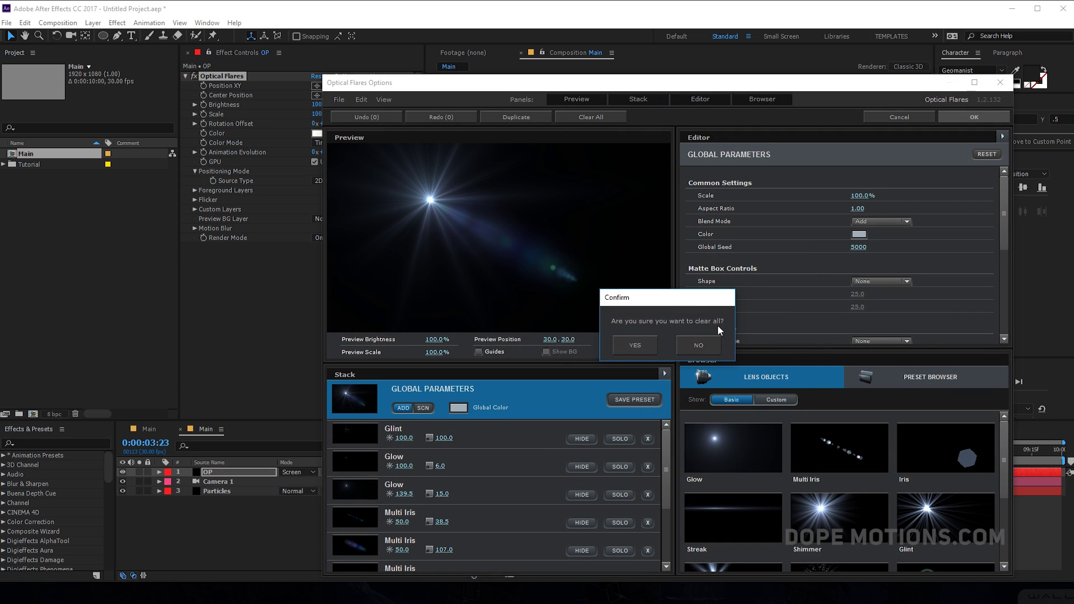
pyautogui.click(634, 345)
pyautogui.click(754, 454)
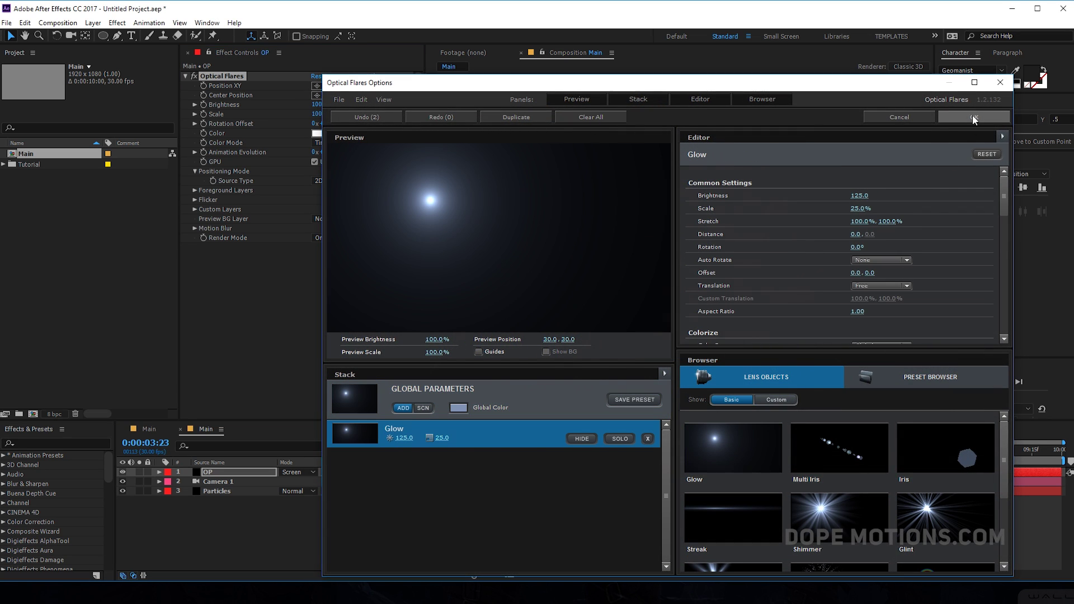
pyautogui.click(972, 116)
# Step: Set the flare's positioning Source Type to 3D and move it to about 66, 428 near the frame's edge
pyautogui.click(337, 180)
pyautogui.click(335, 202)
pyautogui.moveTo(572, 183); pyautogui.dragTo(428, 207)
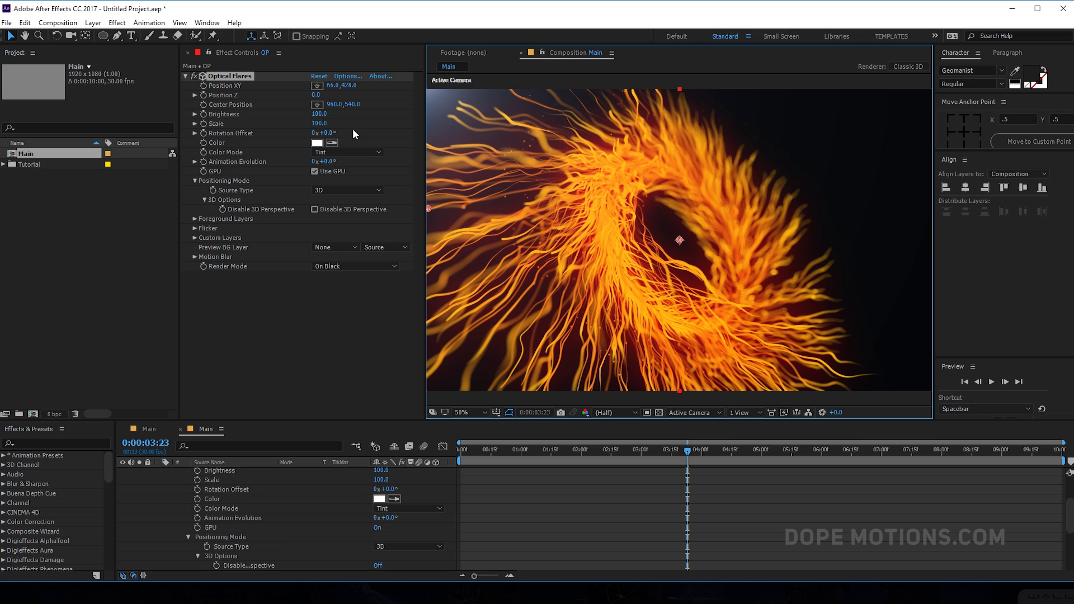
# Step: Set the Optical Flares Color to orange FF7800
pyautogui.click(317, 143)
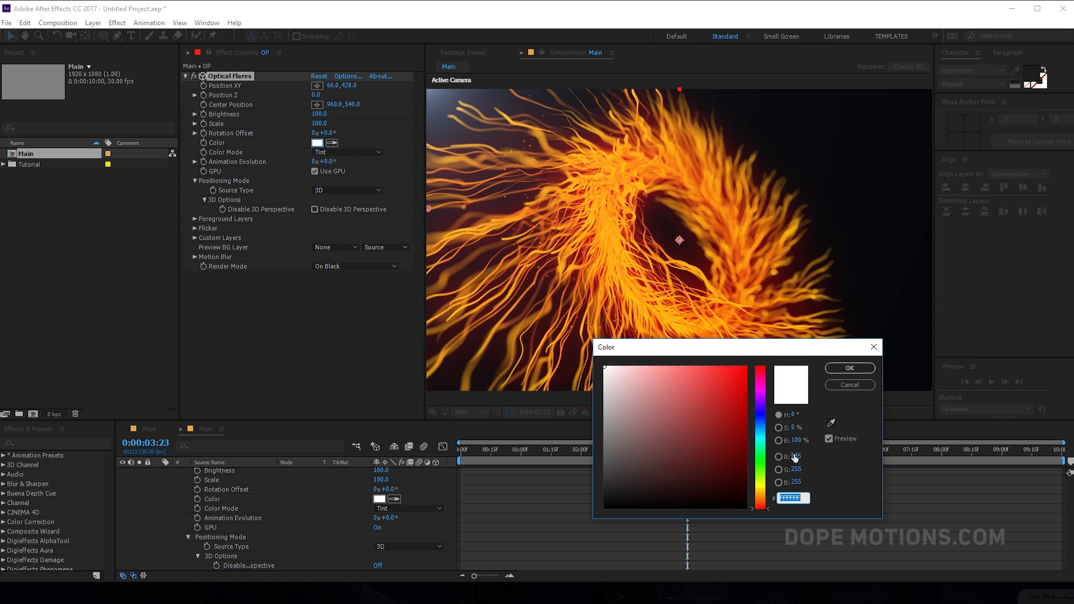
pyautogui.click(761, 498)
pyautogui.click(746, 367)
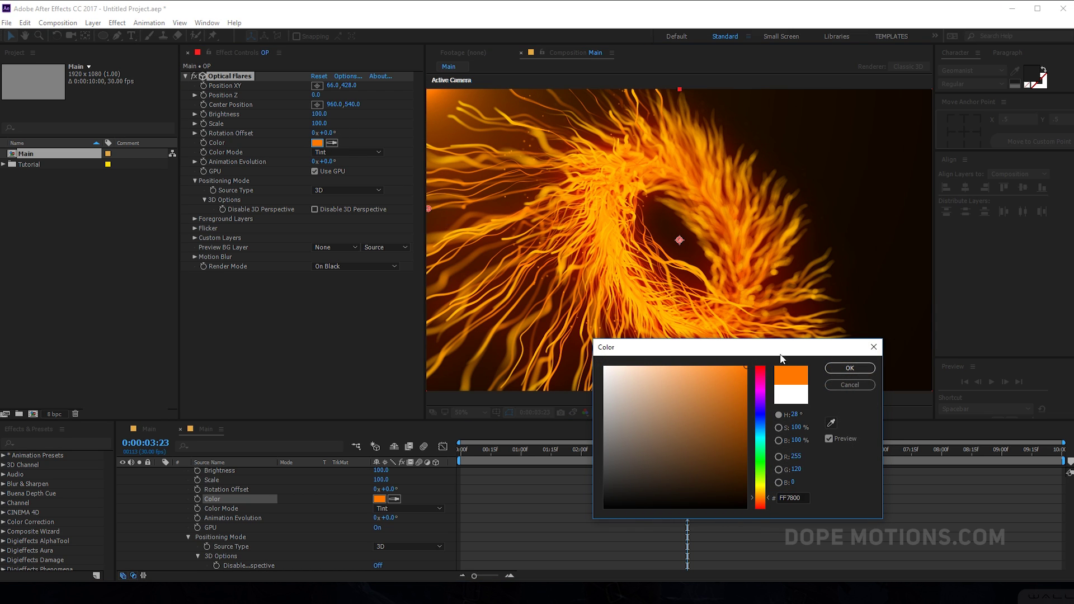
pyautogui.click(848, 368)
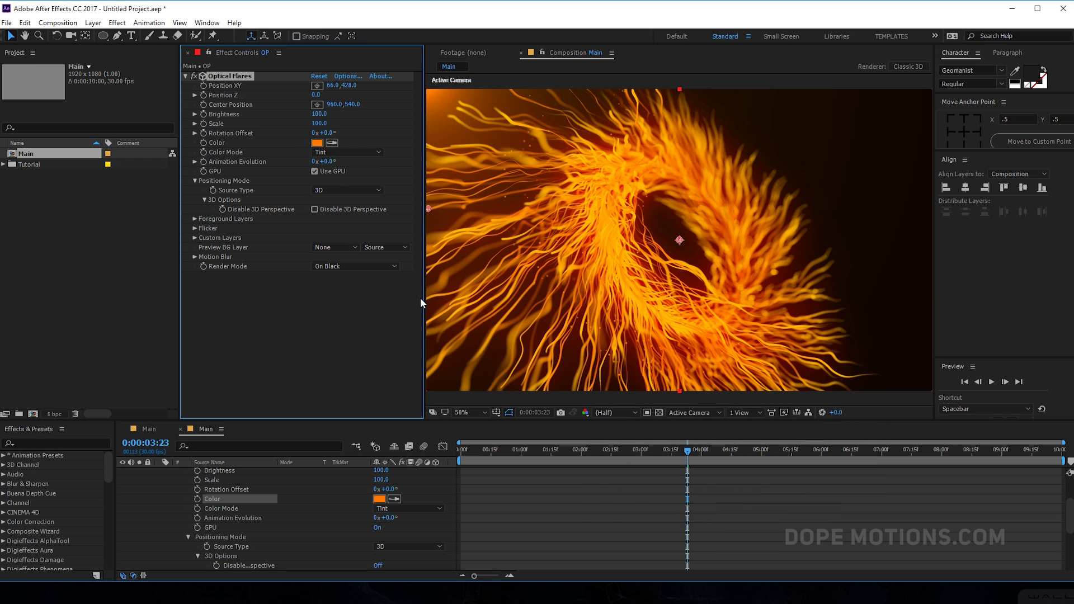
# Step: Add an adjustment layer above the OP layer and rename it CC
pyautogui.moveTo(422, 298); pyautogui.dragTo(383, 294)
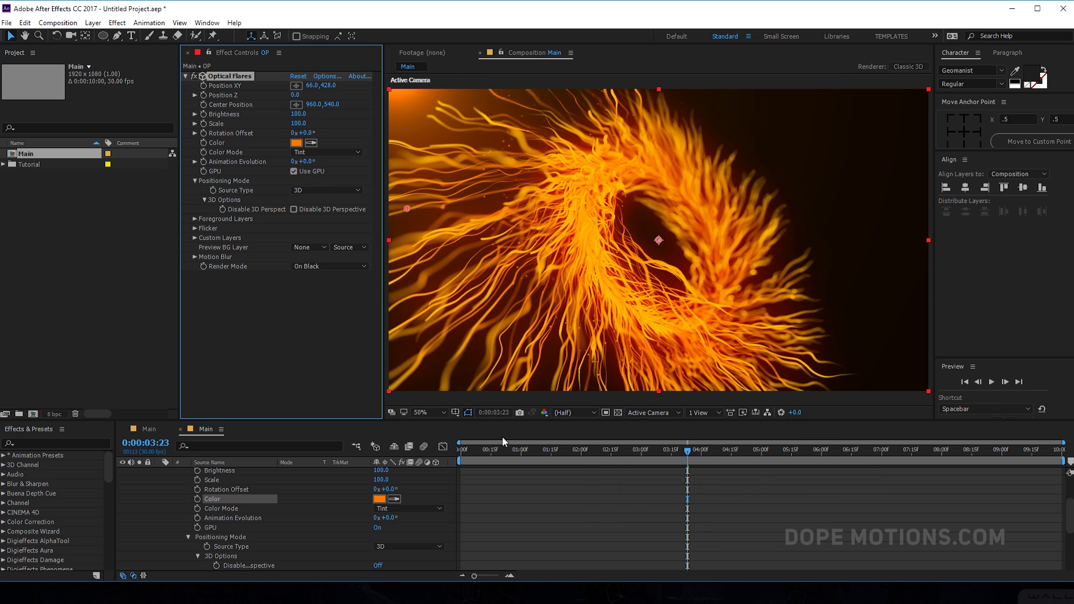
pyautogui.scroll(3, 151, 521)
pyautogui.click(160, 472)
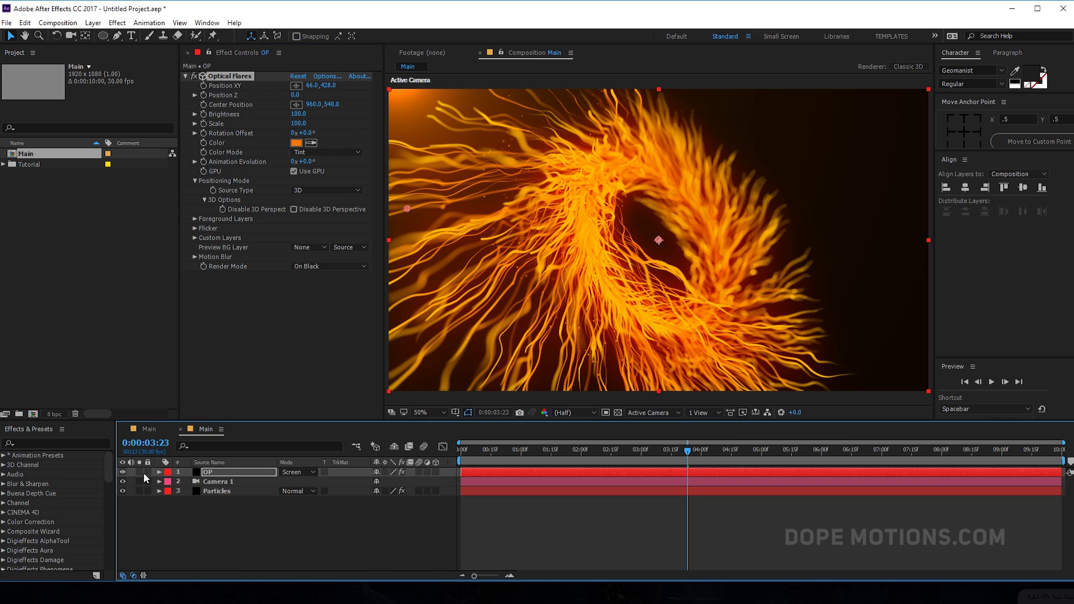
pyautogui.click(234, 556)
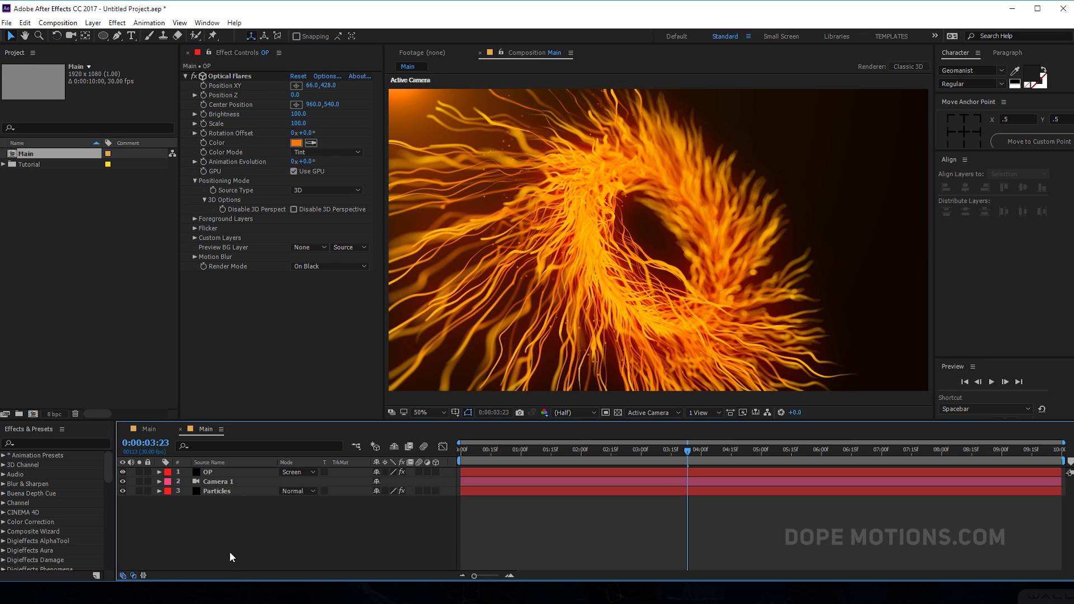
pyautogui.hotkey('ctrl', 'alt', 'y')
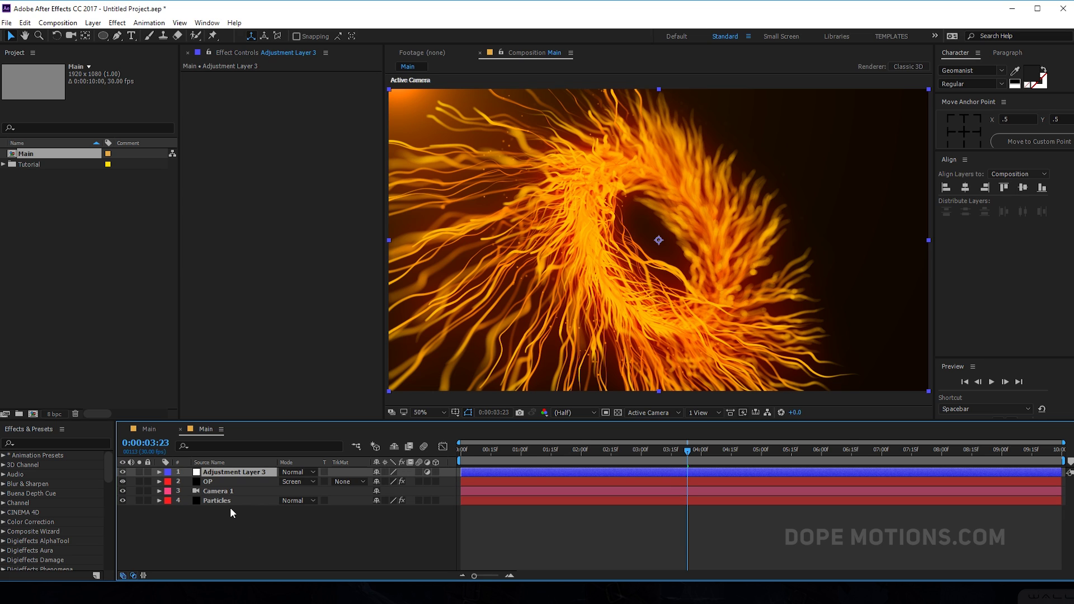
pyautogui.press('Return')
pyautogui.write('CC')
pyautogui.press('Return')
# Step: Apply Curves to the CC layer and shape its RGB curve into a slight S with darker shadows and brighter highlights
pyautogui.hotkey('ctrl', 'space')
pyautogui.click(146, 460)
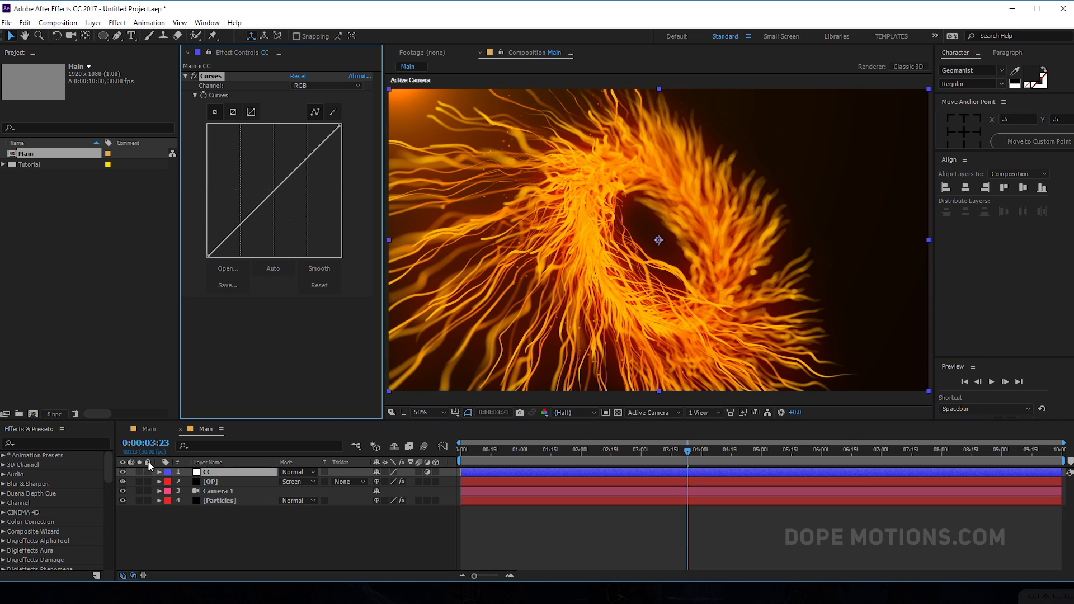
pyautogui.moveTo(241, 223); pyautogui.dragTo(243, 231)
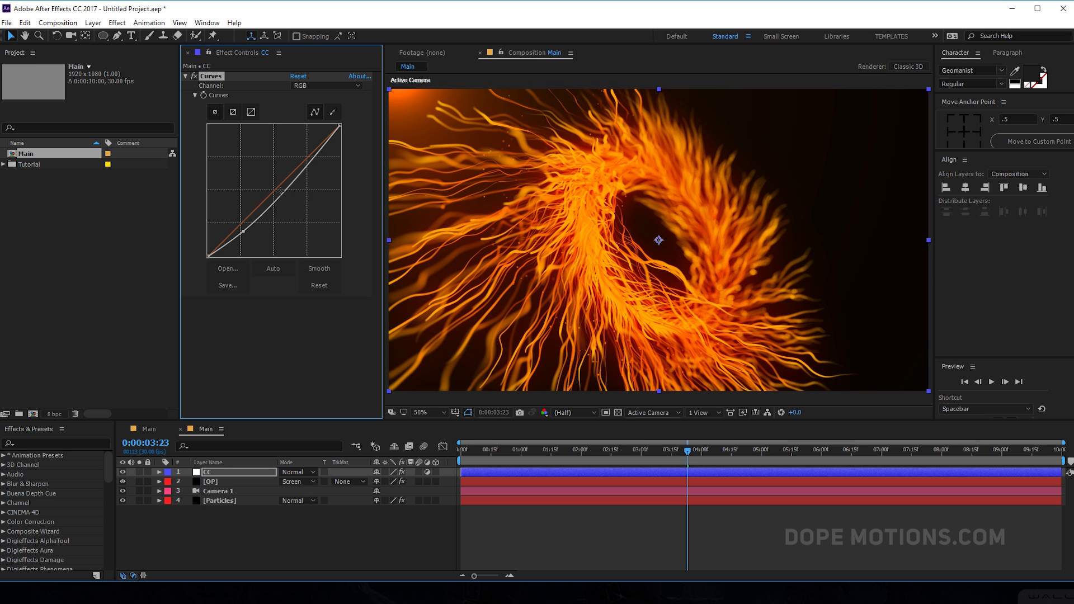
pyautogui.moveTo(301, 170)
pyautogui.mouseDown()
pyautogui.moveTo(292, 152)
pyautogui.moveTo(300, 168)
pyautogui.mouseUp()
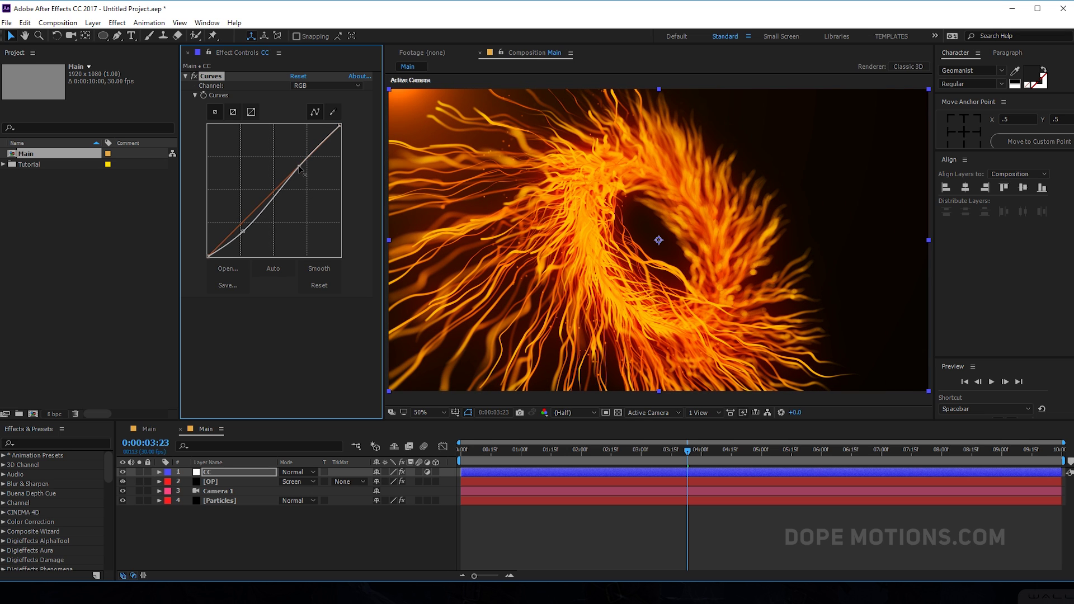
pyautogui.moveTo(242, 230); pyautogui.dragTo(236, 230)
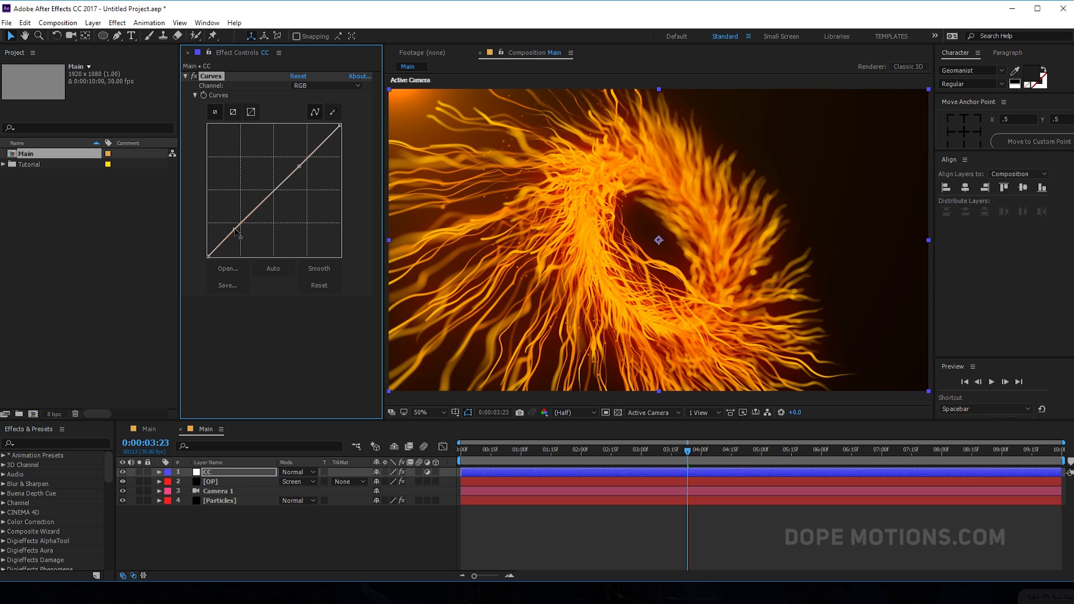
pyautogui.moveTo(298, 167); pyautogui.dragTo(296, 163)
pyautogui.moveTo(236, 230); pyautogui.dragTo(239, 230)
# Step: Try reshaping the Blue and Green channel curves of the CC layer's Curves effect
pyautogui.click(334, 85)
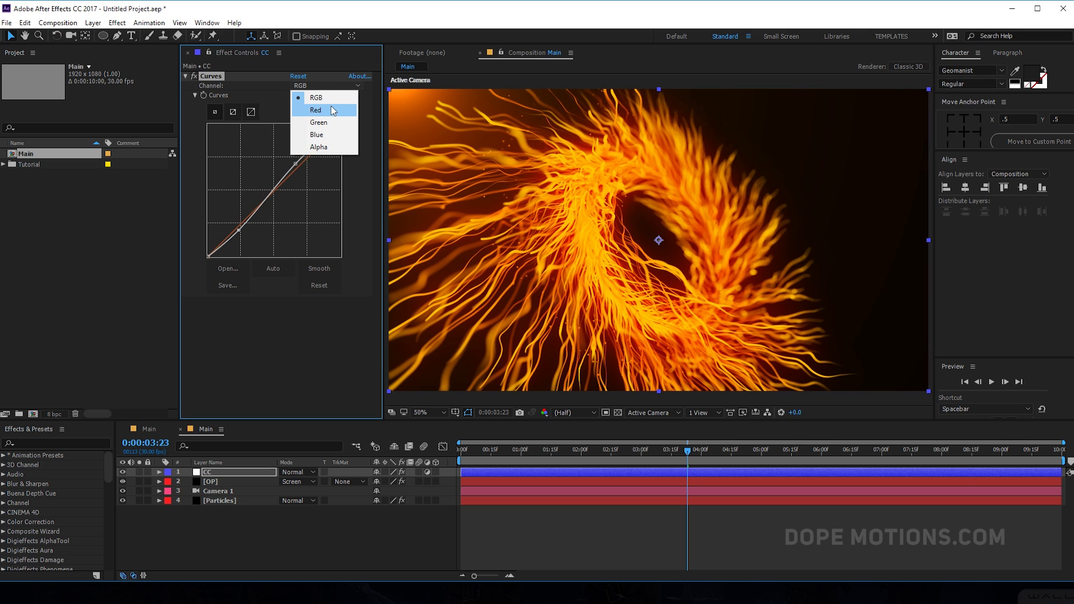
pyautogui.click(316, 134)
pyautogui.moveTo(273, 191)
pyautogui.mouseDown()
pyautogui.moveTo(264, 187)
pyautogui.moveTo(267, 207)
pyautogui.mouseUp()
pyautogui.hotkey('ctrl', 'z')
pyautogui.moveTo(267, 192); pyautogui.dragTo(302, 221)
pyautogui.click(313, 271)
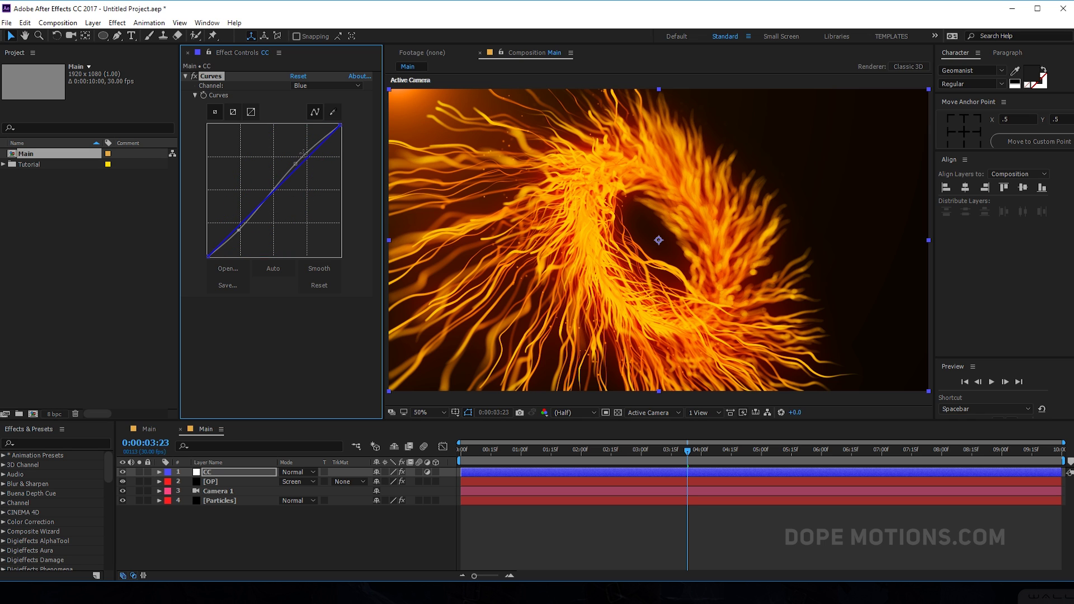
pyautogui.click(317, 88)
pyautogui.click(320, 125)
pyautogui.moveTo(280, 193); pyautogui.dragTo(352, 153)
# Step: Preview the color-corrected animation up to 0:00:06:02
pyautogui.moveTo(489, 451); pyautogui.dragTo(616, 465)
pyautogui.click(825, 453)
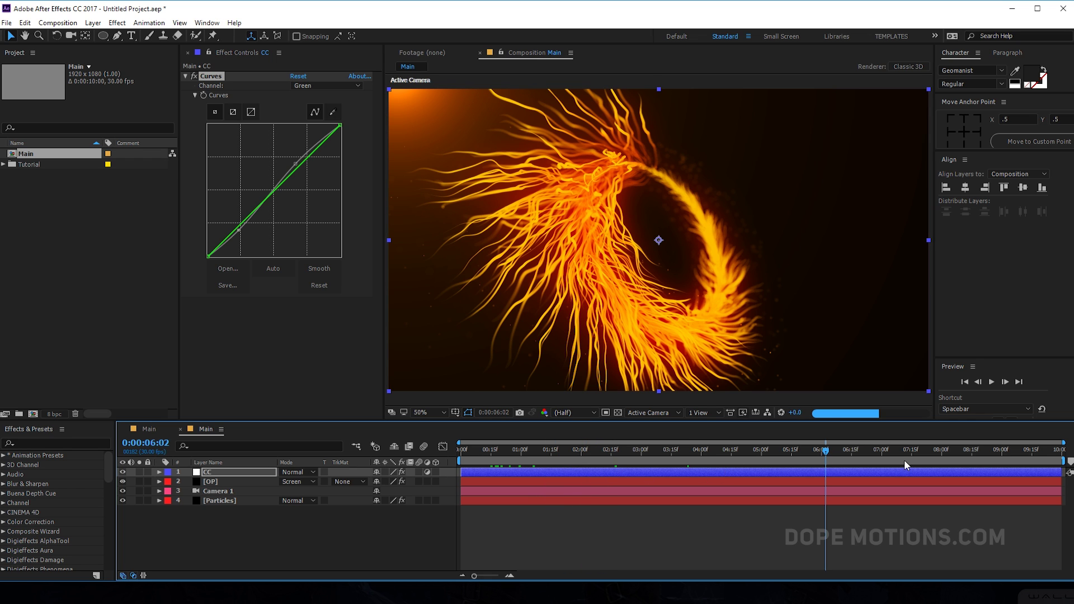